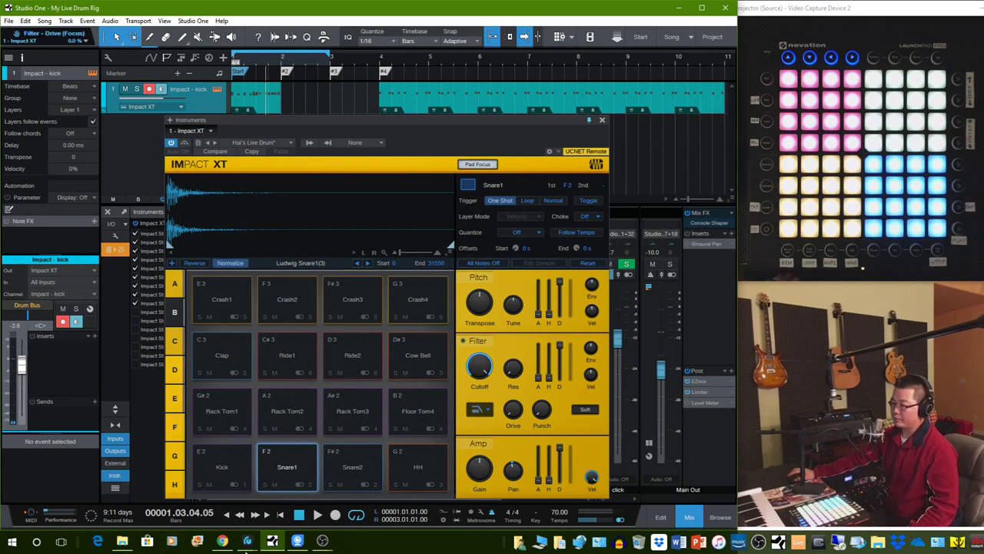
Step: Switch to Chrome and find the Launchpad Pro downloads on the Novation website's support pages
left_click(223, 542)
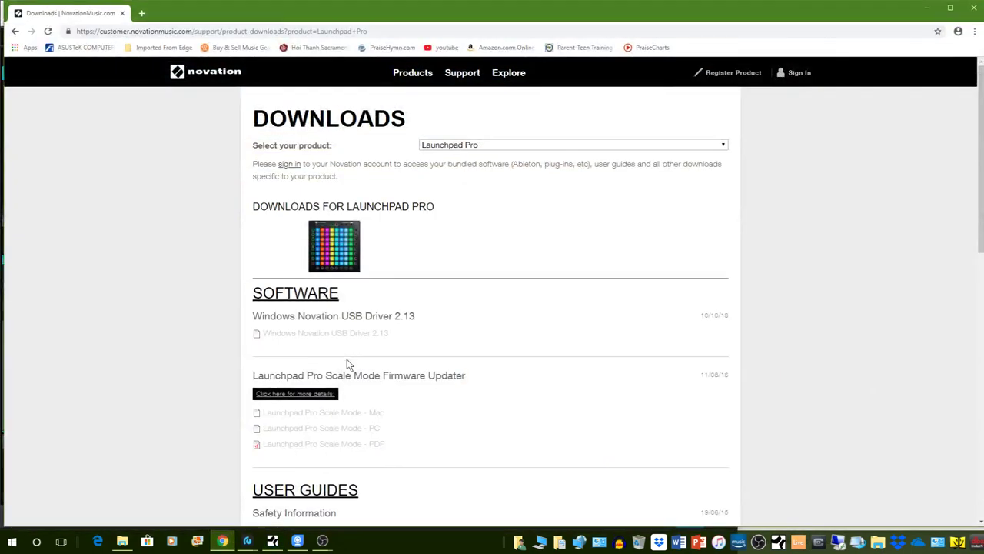
left_click(135, 32)
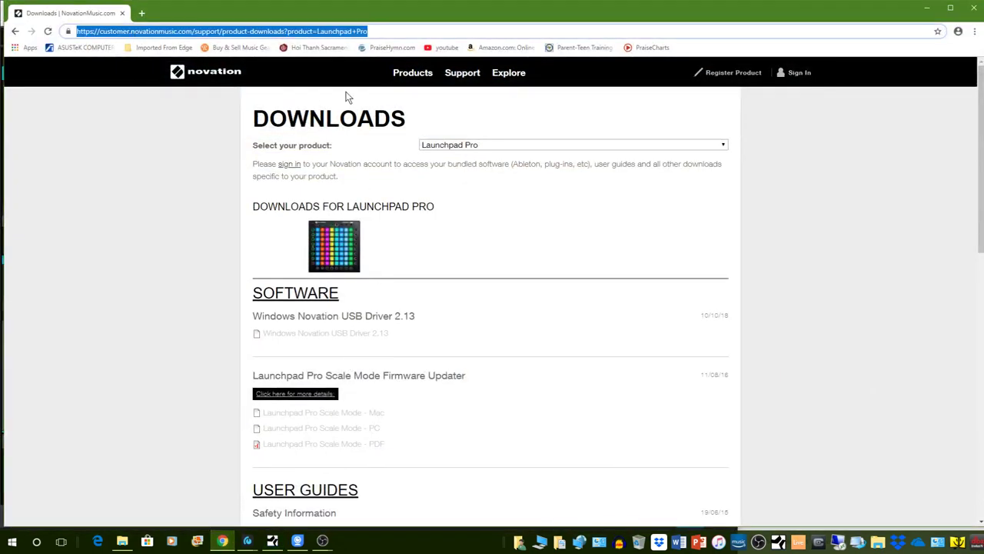
left_click(224, 74)
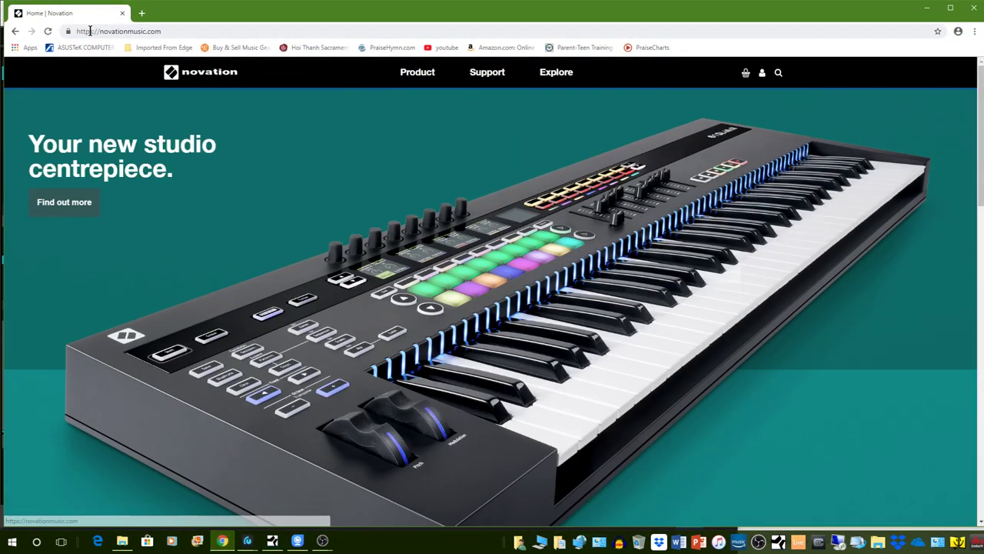
mouse_move(483, 75)
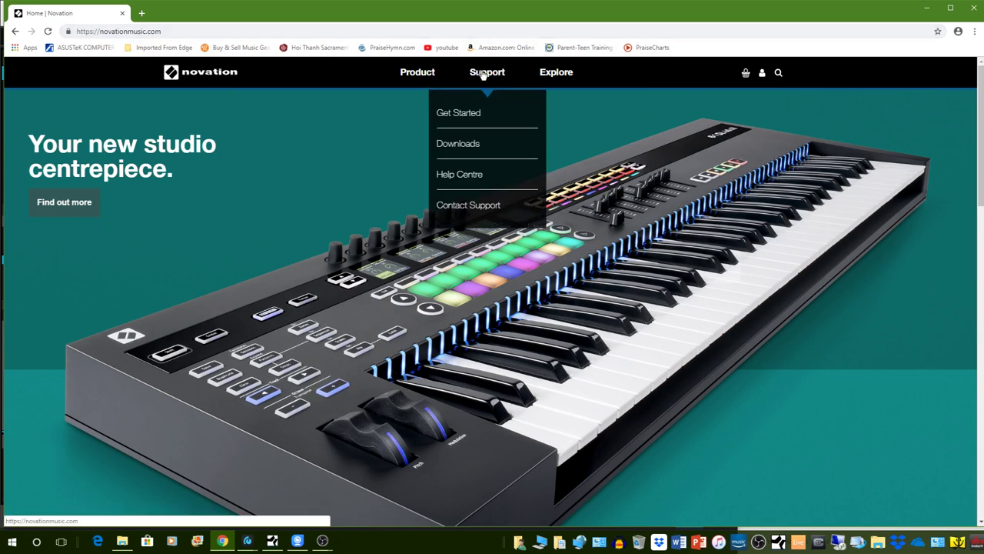
left_click(476, 145)
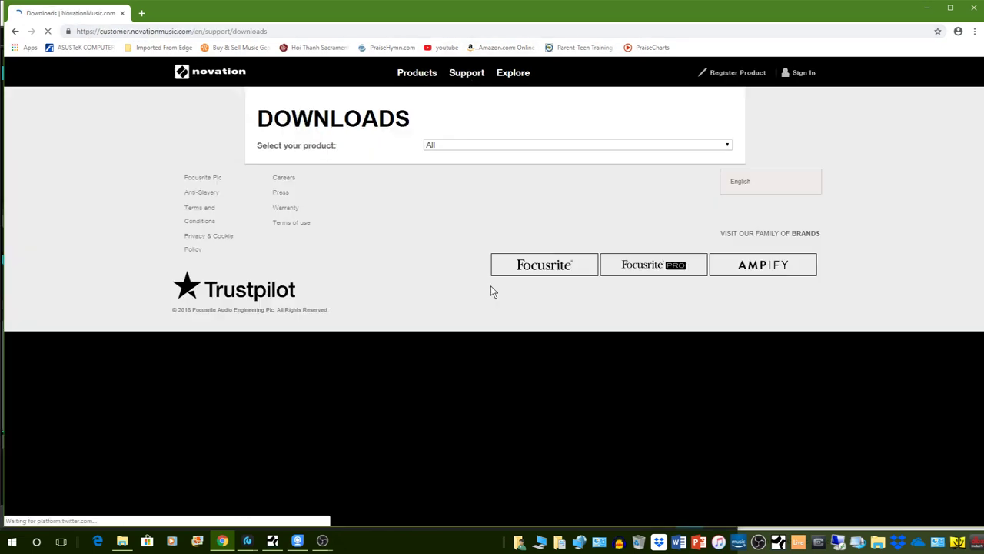
left_click(593, 147)
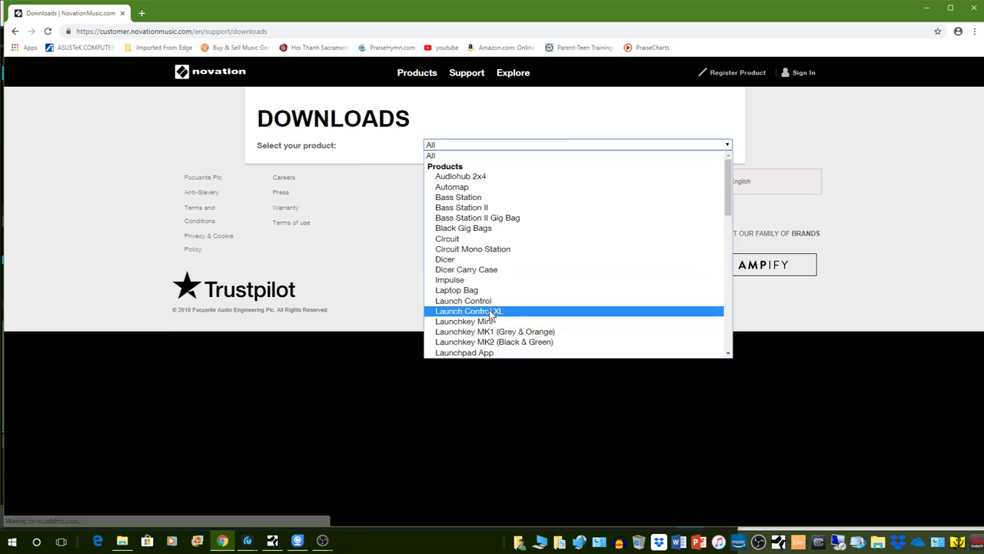
scroll(499, 323, "down", 3)
left_click(492, 302)
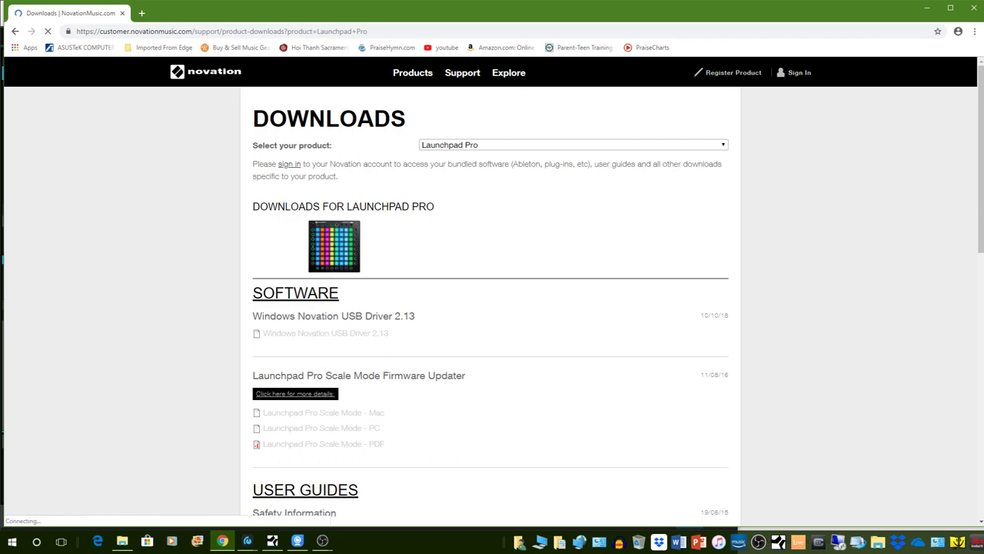
left_click(928, 10)
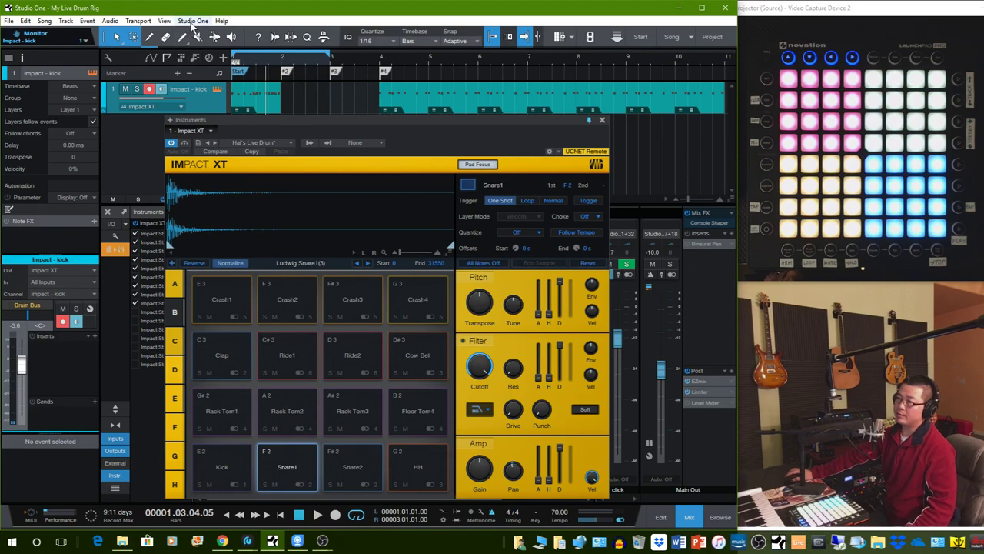
Step: Bring up the External Devices settings in the Studio One options
left_click(193, 22)
left_click(208, 146)
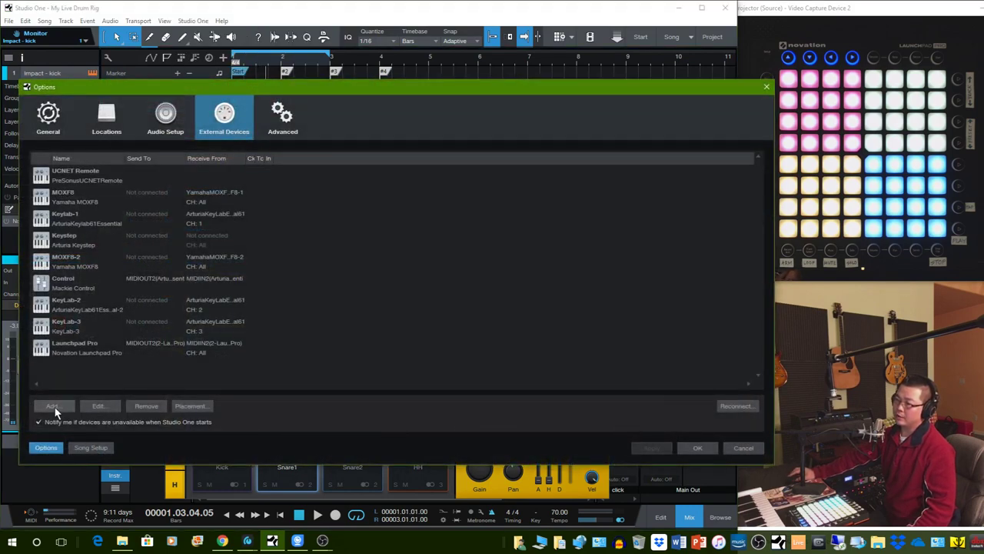
left_click(54, 407)
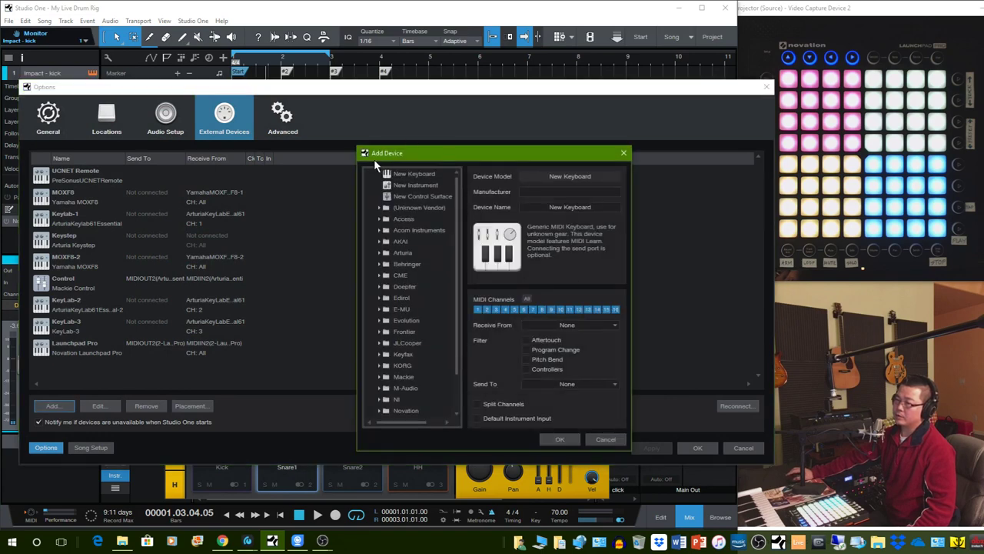
left_click(413, 175)
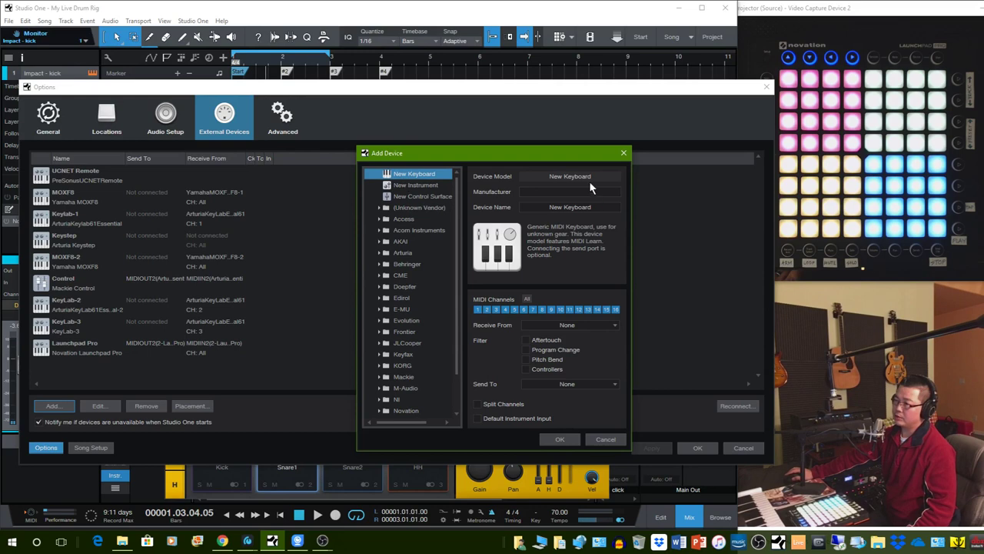
left_click(570, 208)
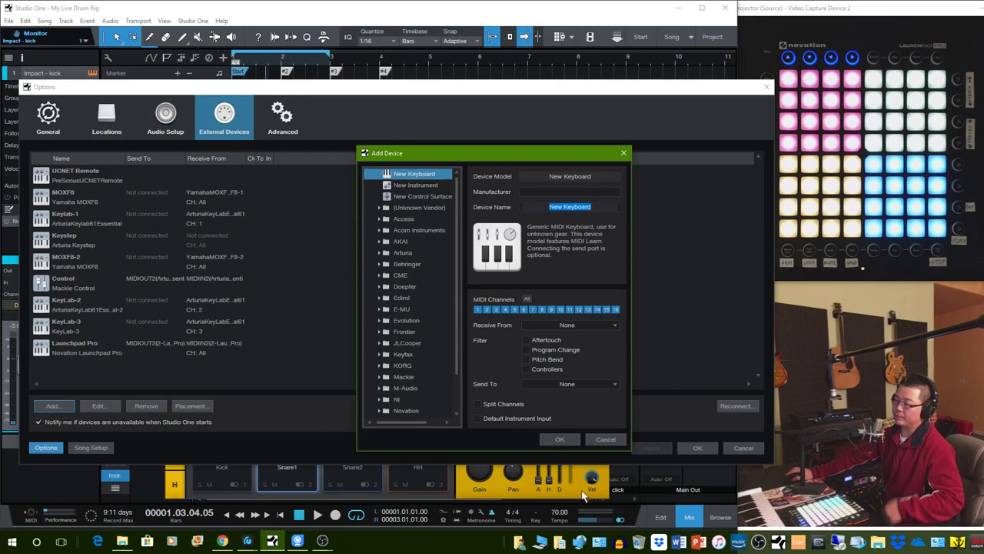
left_click(607, 440)
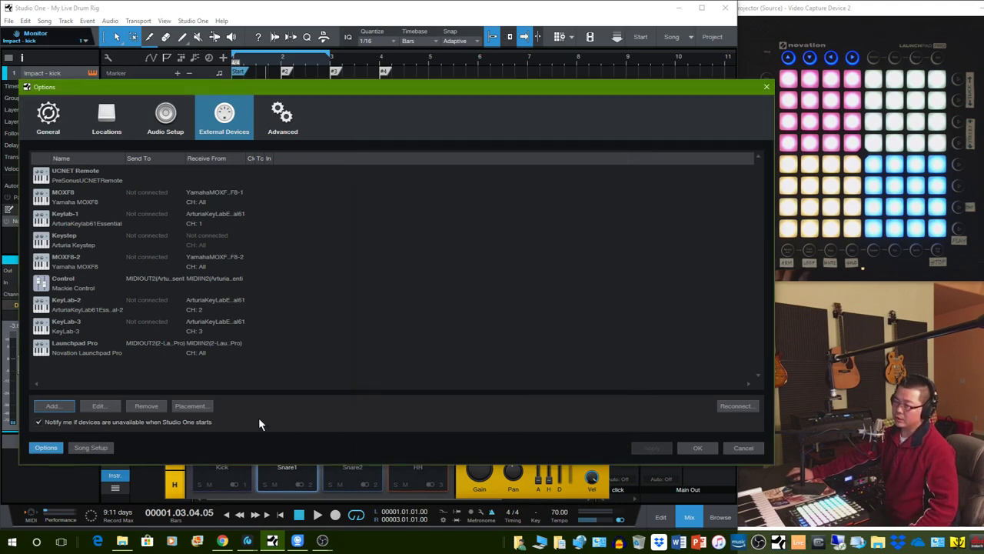
left_click(127, 353)
left_click(98, 407)
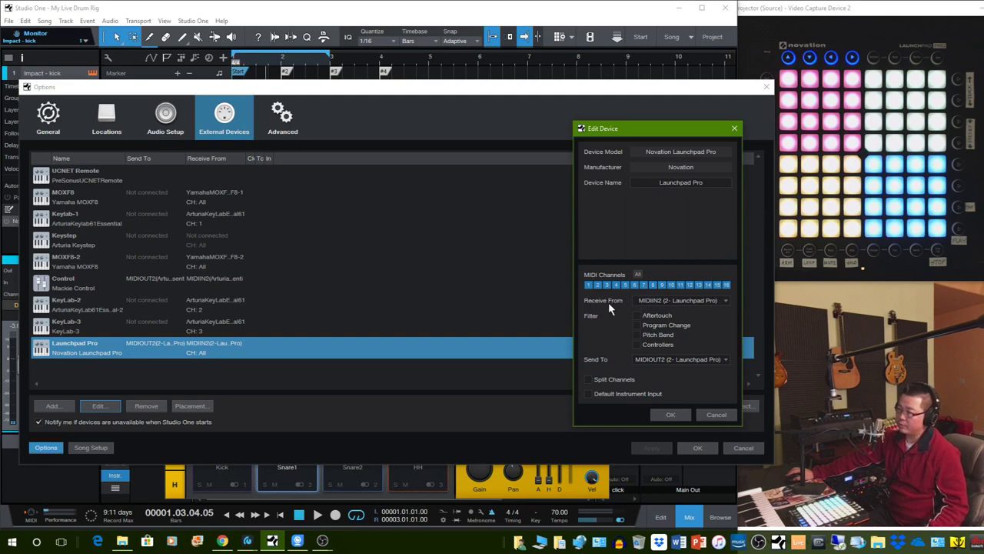
left_click(687, 301)
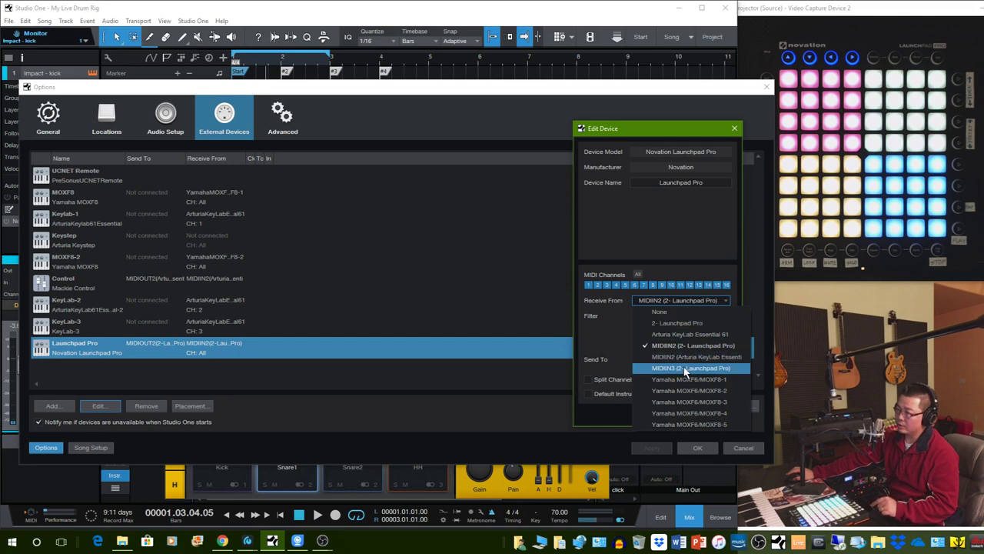
left_click(687, 247)
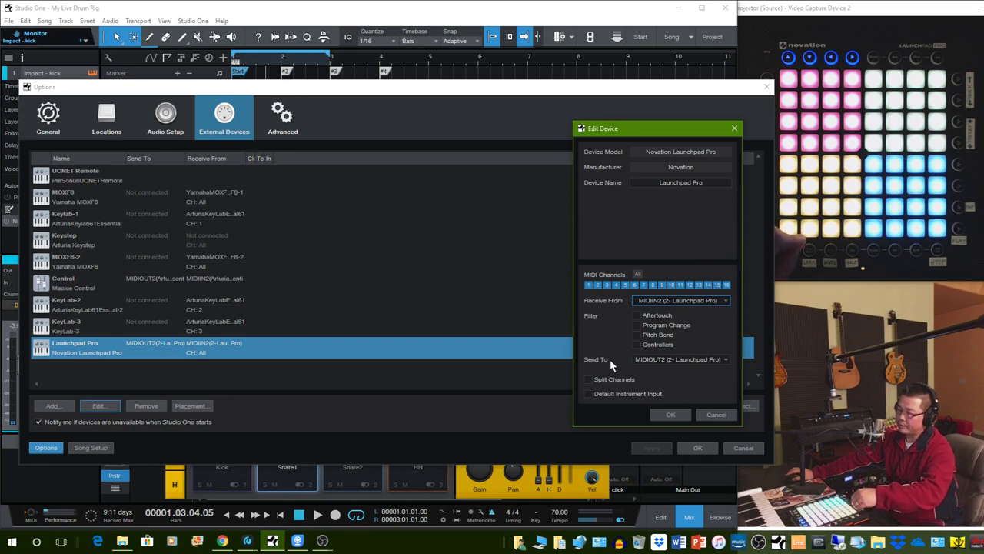
left_click(654, 363)
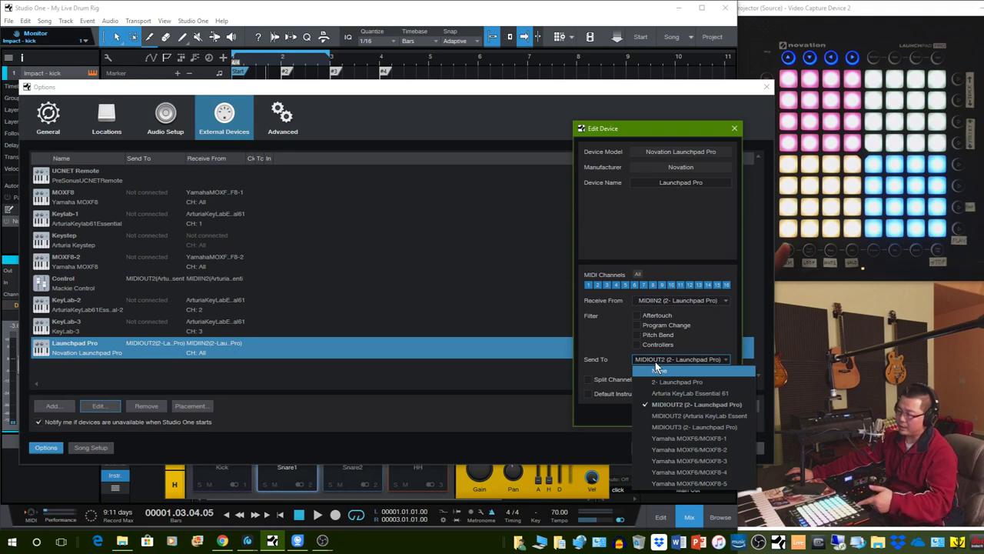
left_click(711, 351)
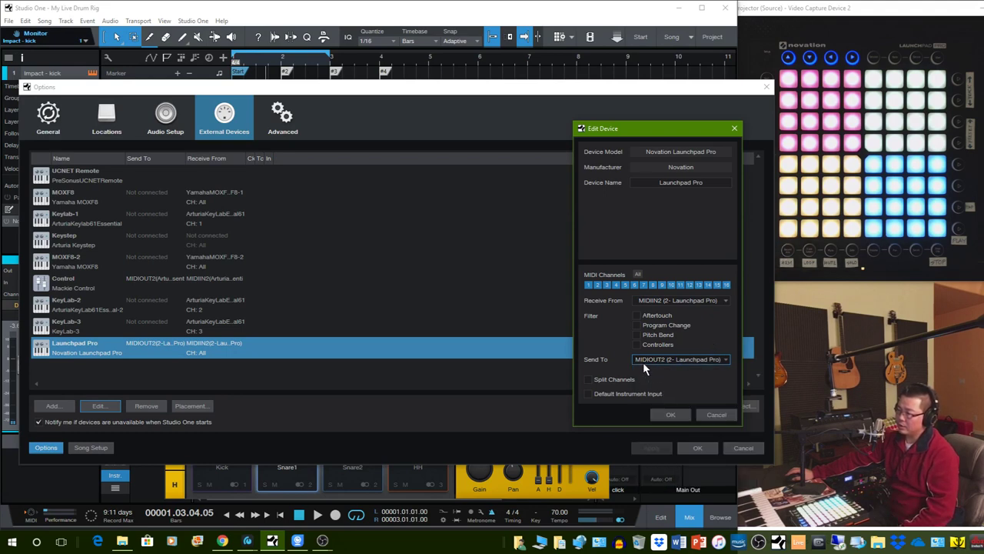
left_click(680, 415)
left_click(698, 448)
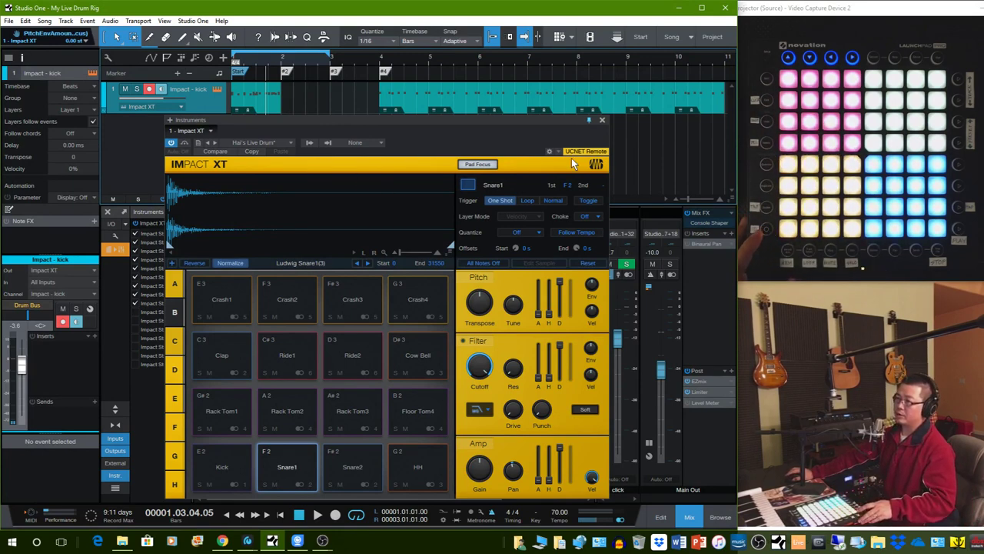
Step: Create a new empty song titled "drum Rig"
left_click(8, 21)
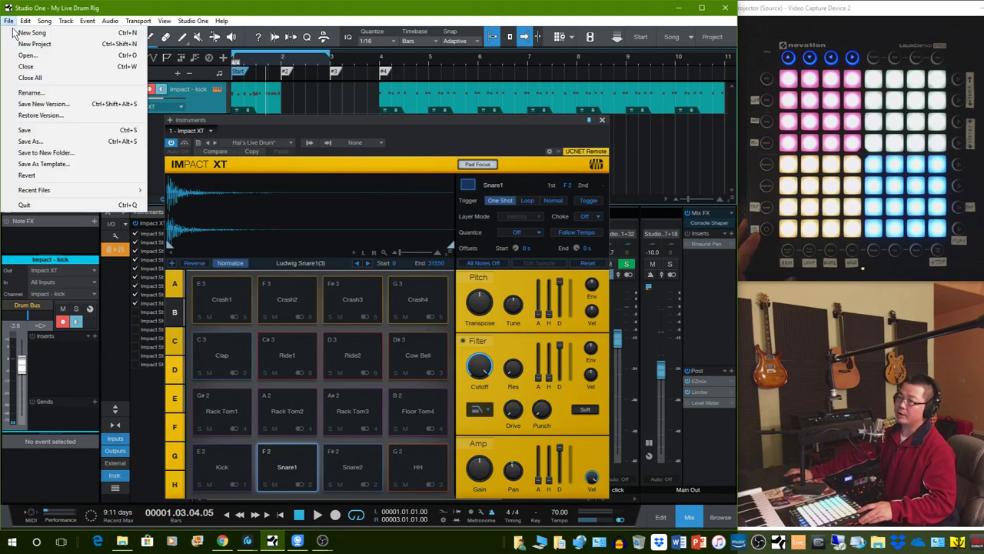
left_click(27, 33)
left_click(572, 171)
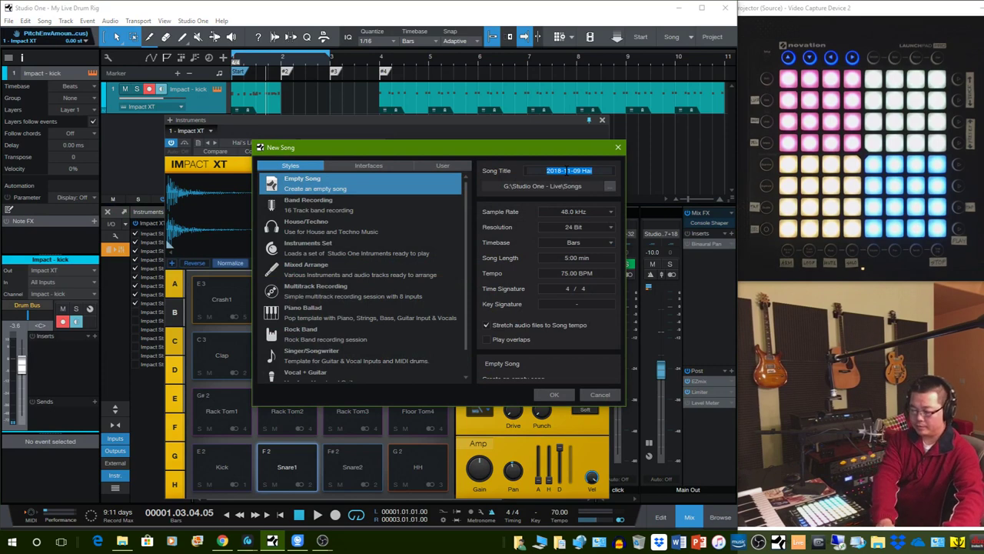
type("drum")
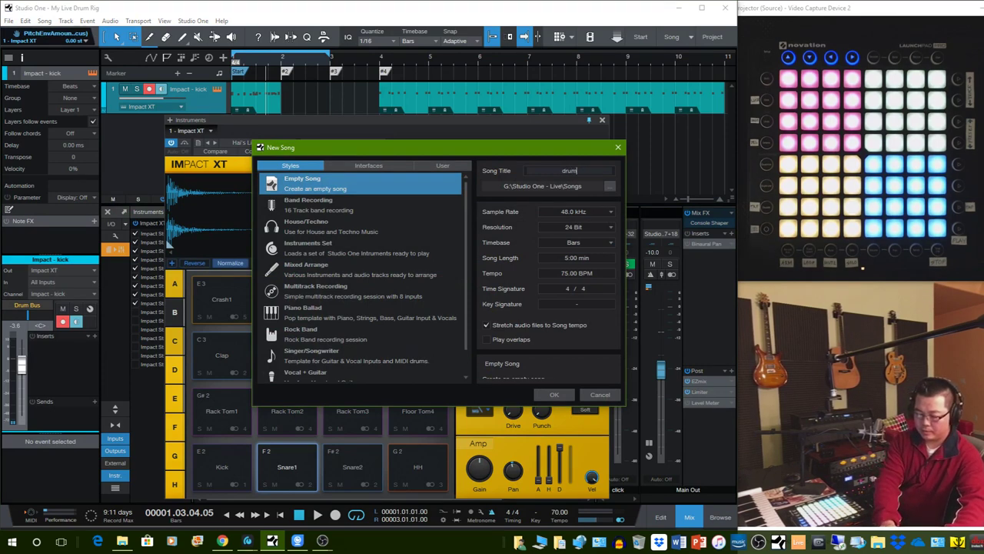
type(".rig")
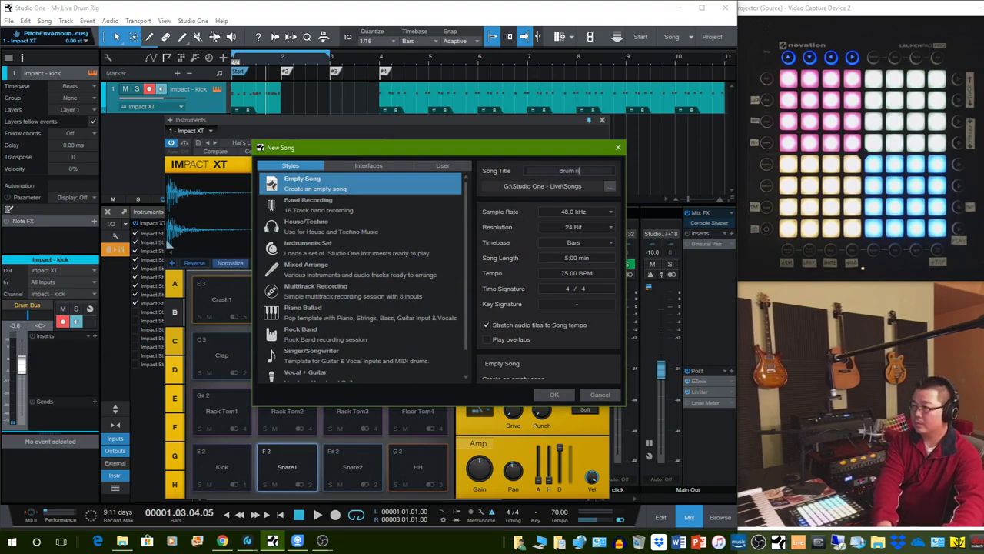
key("BackSpace")
key("BackSpace")
key("BackSpace")
type("Rig")
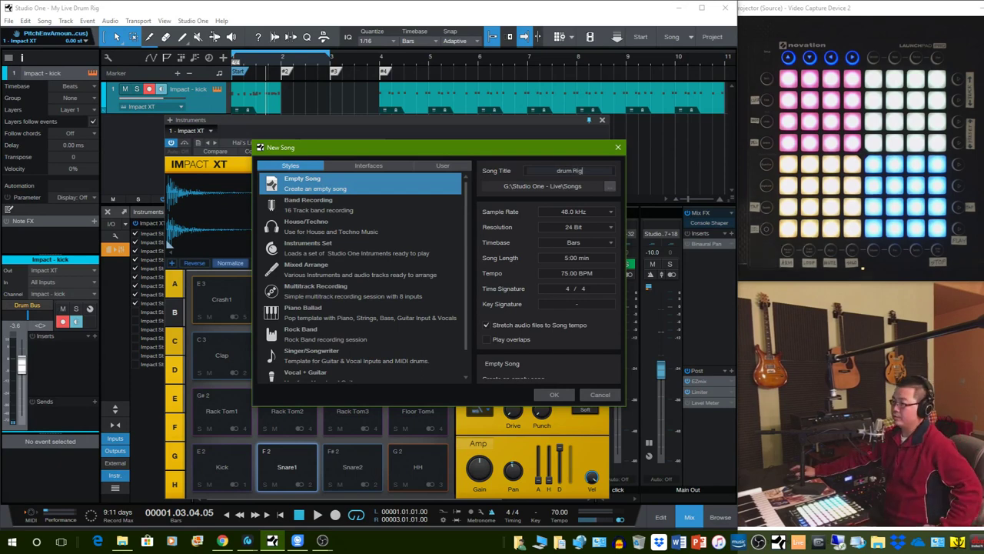
left_click(544, 394)
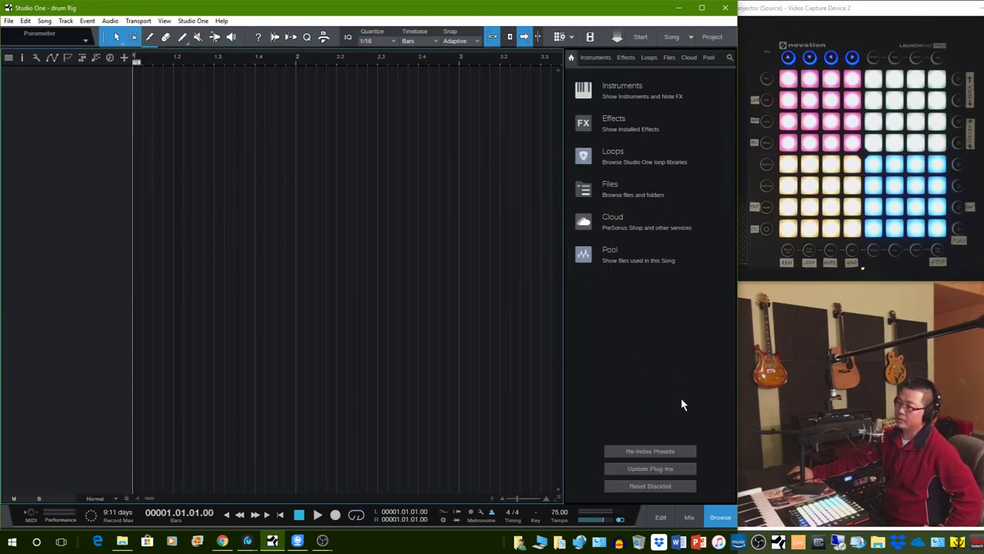
Step: Add the PreSonus Impact instrument to the arrangement as a new track and move its window clear of the browser
left_click(597, 60)
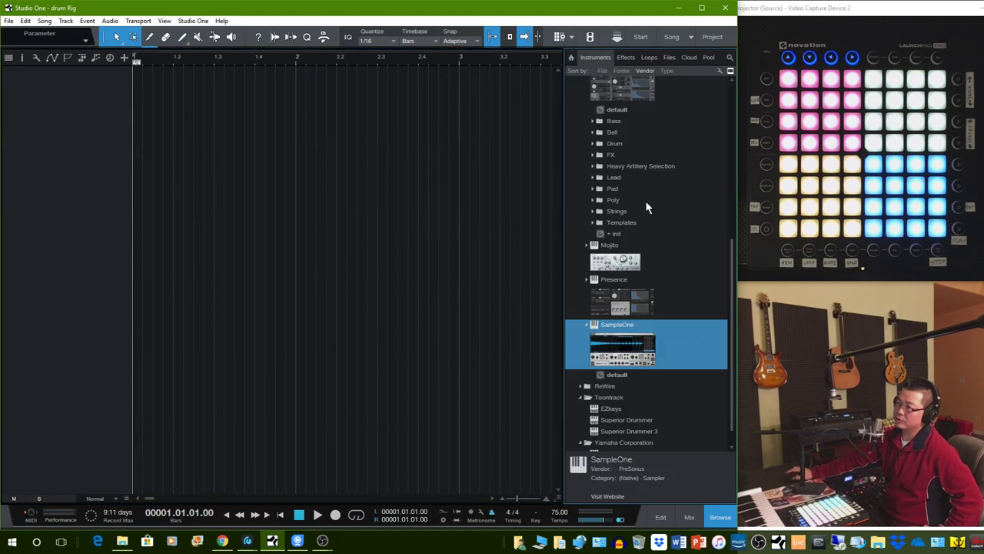
scroll(660, 204, "up", 6)
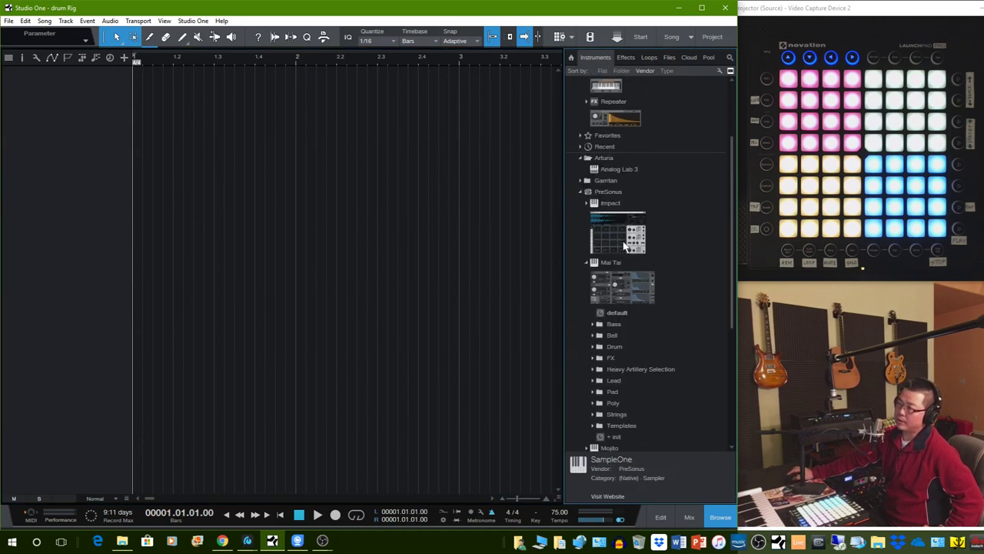
left_click_drag(625, 244, 141, 127)
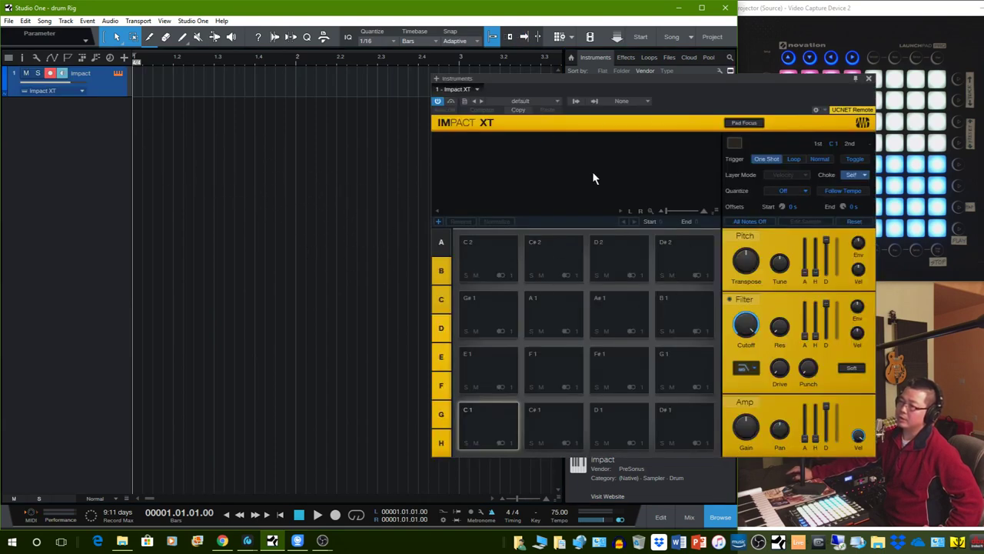
left_click_drag(656, 80, 439, 111)
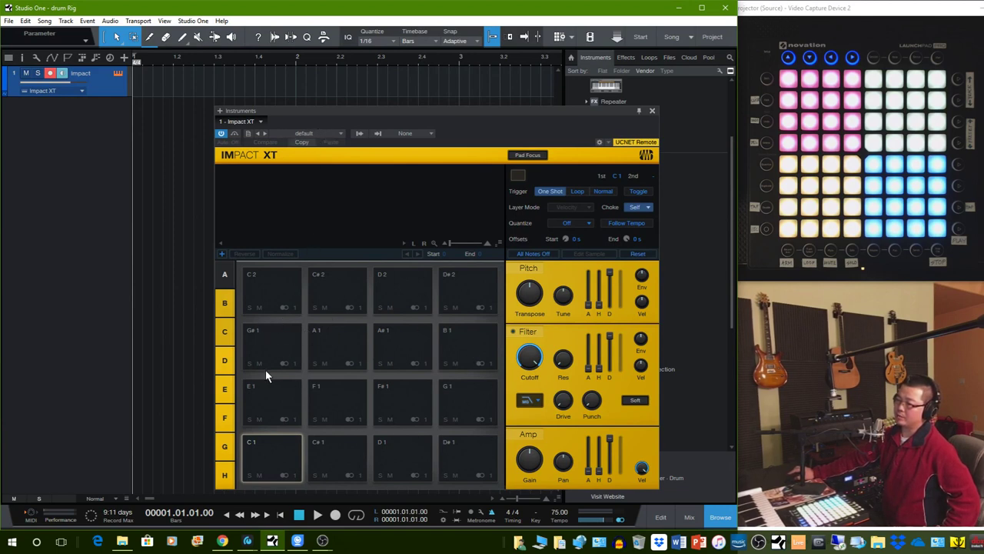
Step: Try the Astral Electro Flux preset in Impact XT and restore the default preset
left_click(333, 135)
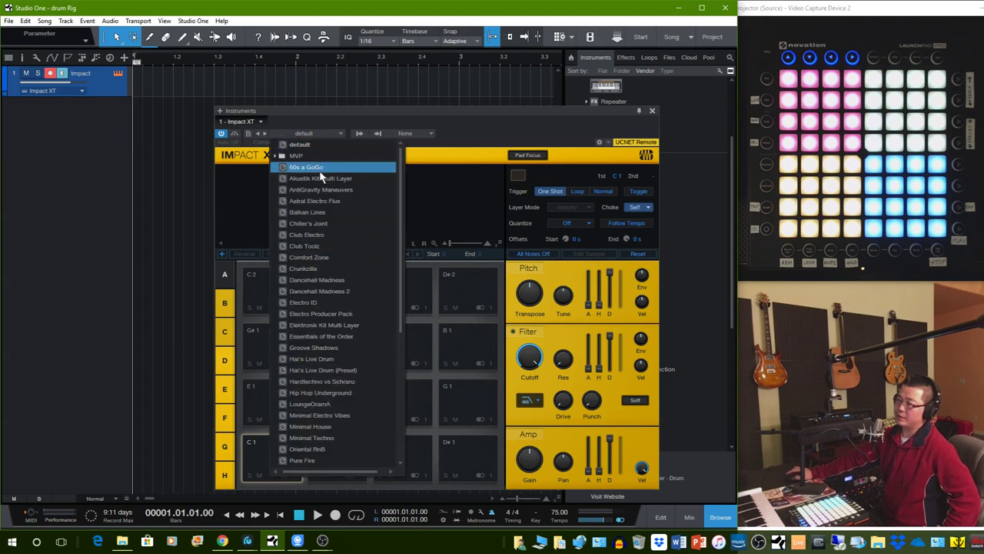
left_click(338, 200)
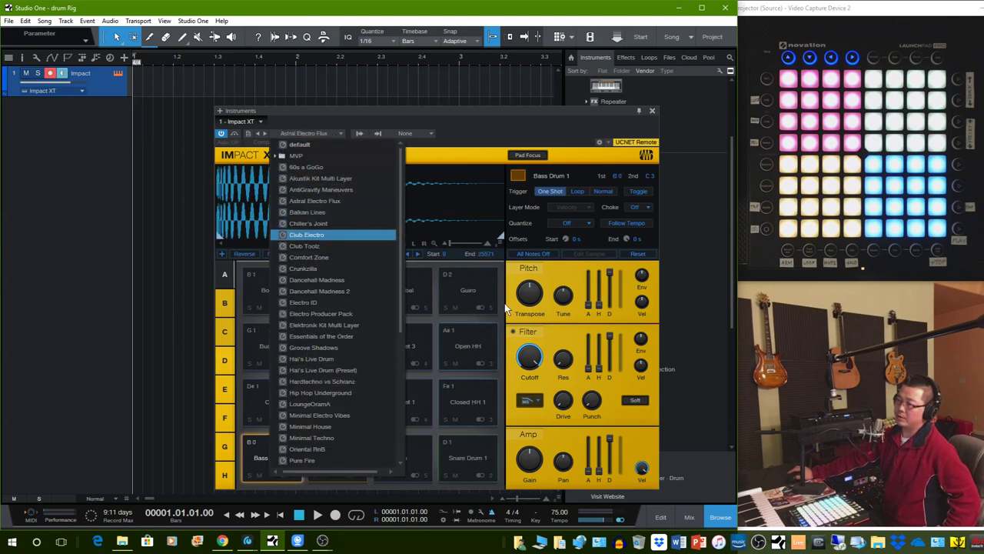
left_click(497, 133)
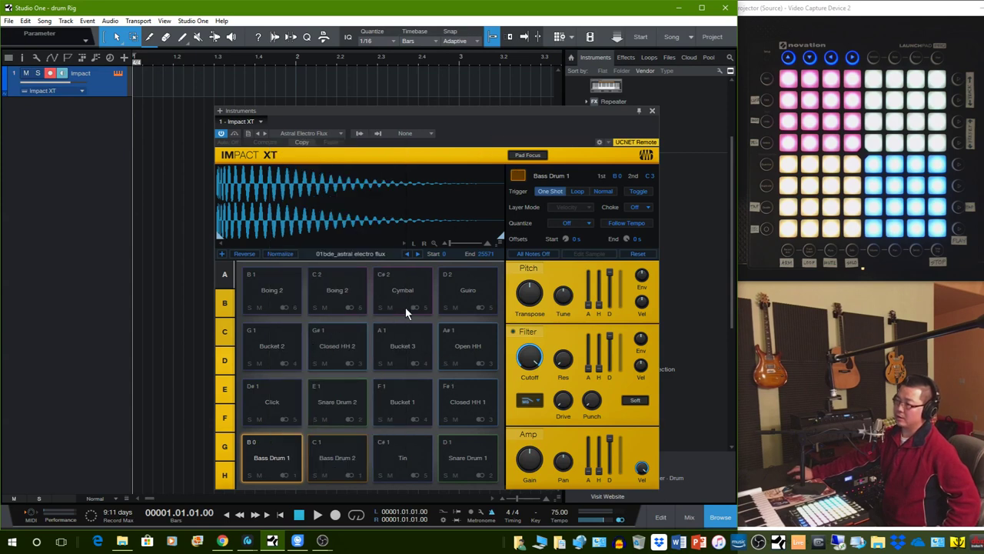
left_click(338, 133)
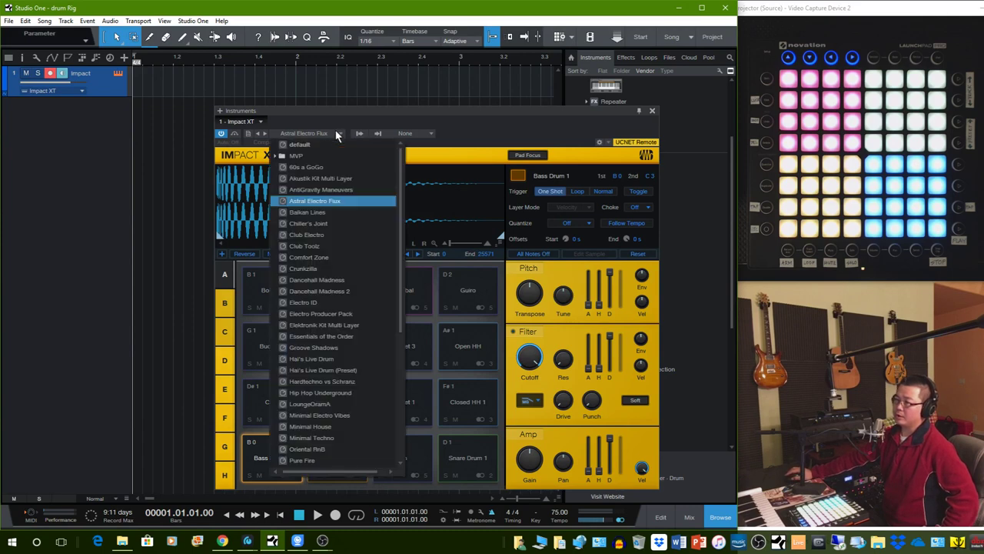
left_click(323, 145)
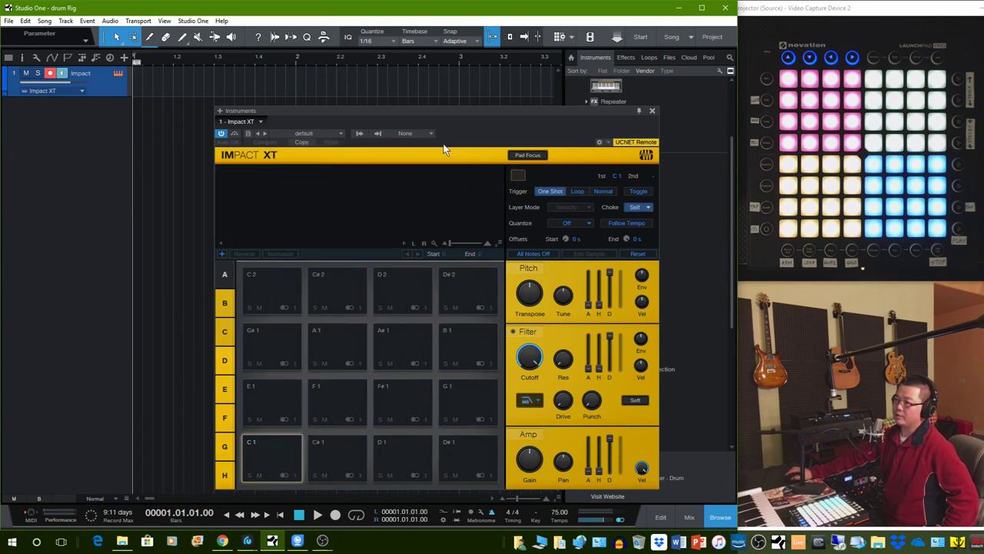
Step: Look at pad bank B in Impact XT and return to bank A
left_click(224, 302)
left_click(224, 274)
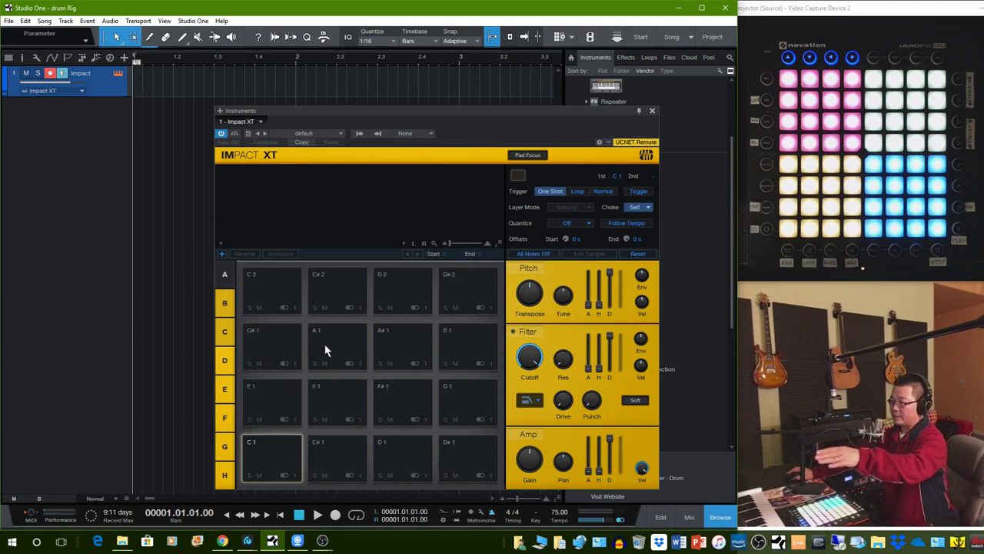
Step: Look through pad banks B to F in Impact XT and return to bank A
left_click(225, 302)
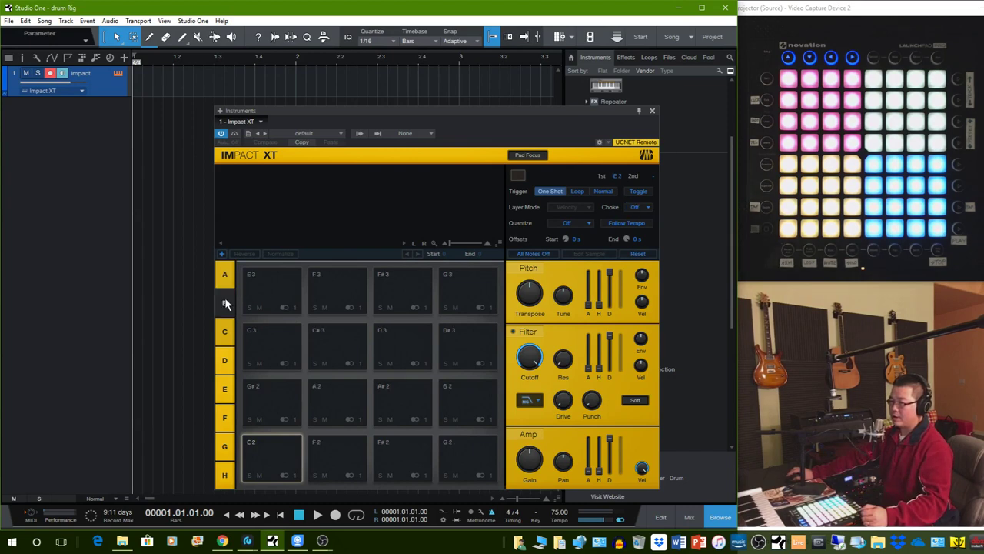
left_click(227, 339)
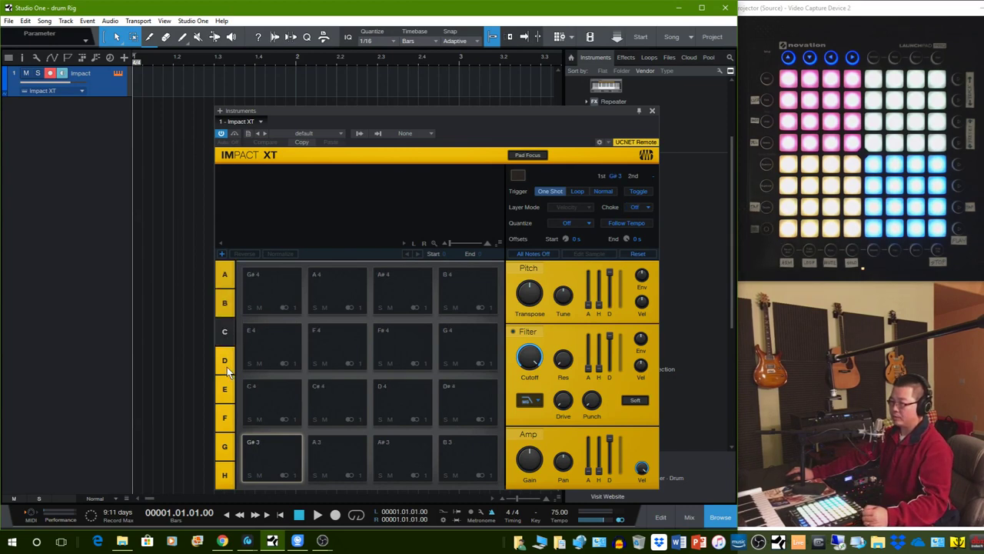
left_click(226, 367)
left_click(229, 393)
left_click(228, 415)
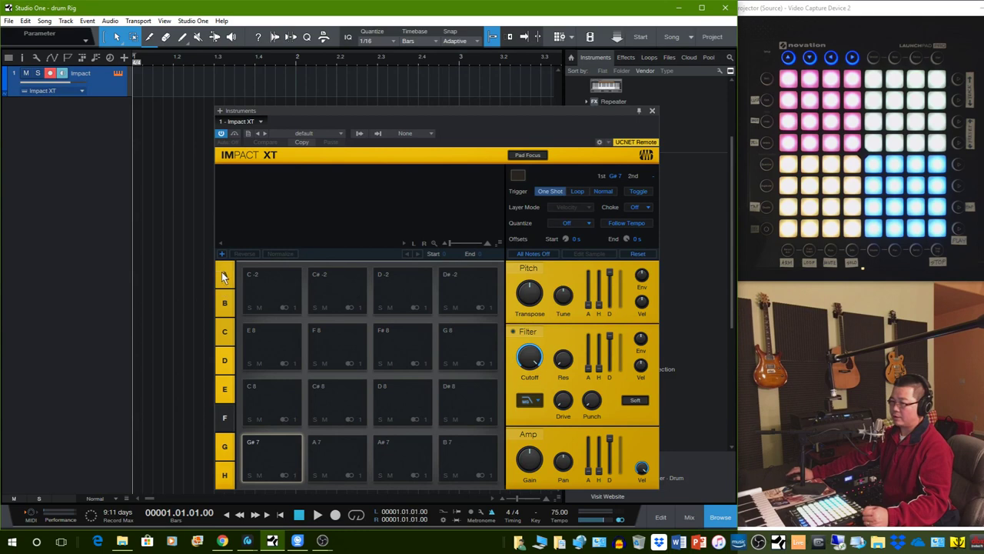
left_click(224, 275)
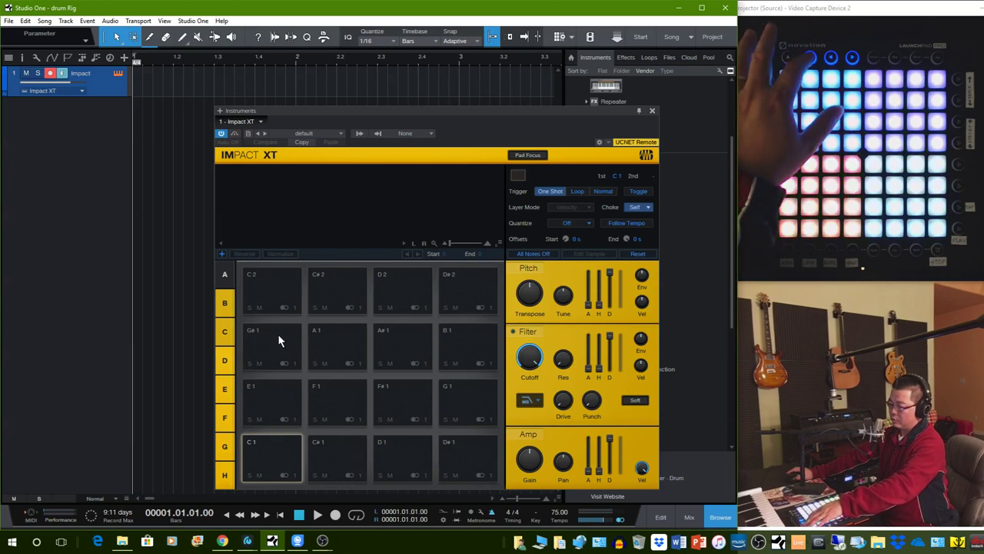
Step: Look at pad banks H, G and F in Impact XT to compare their note ranges
left_click(227, 458)
left_click(228, 468)
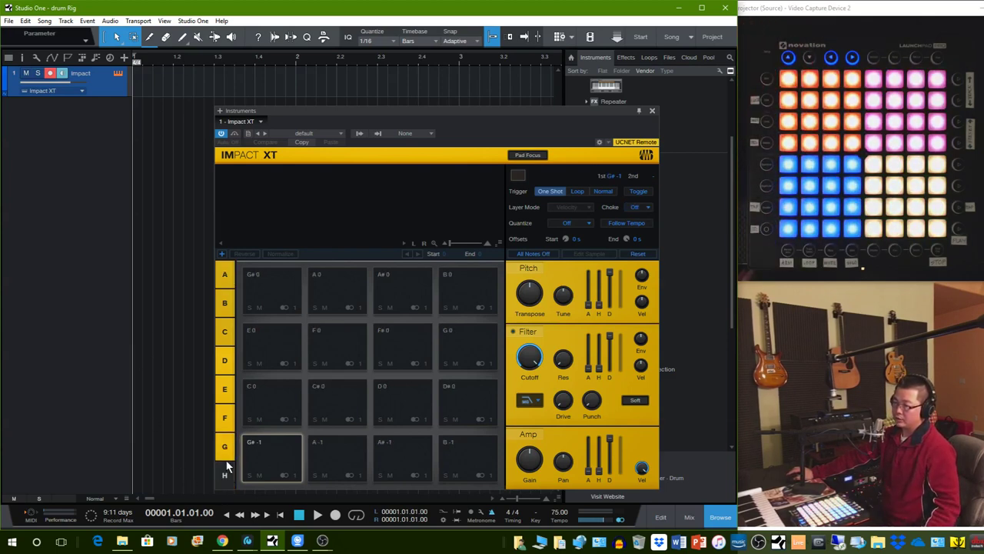
left_click(226, 452)
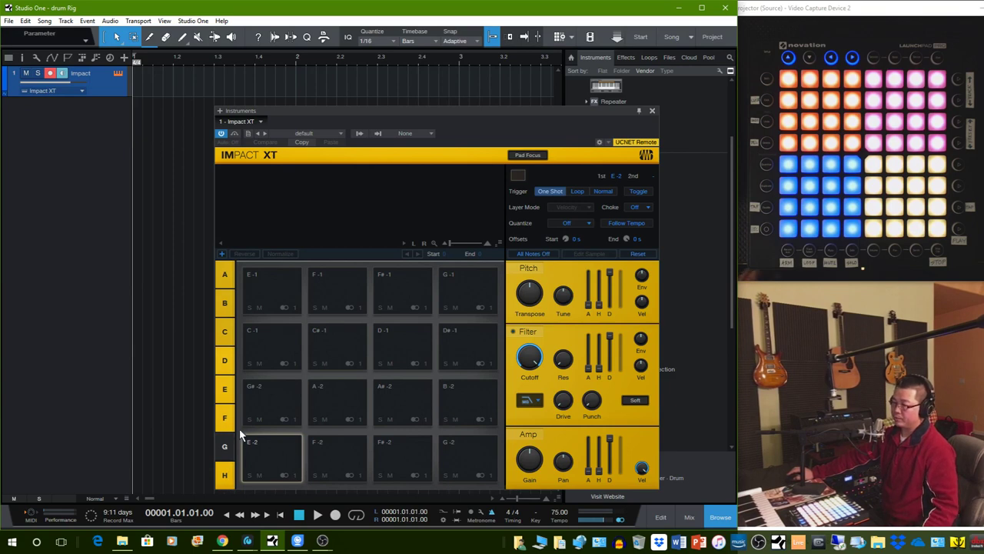
left_click(226, 421)
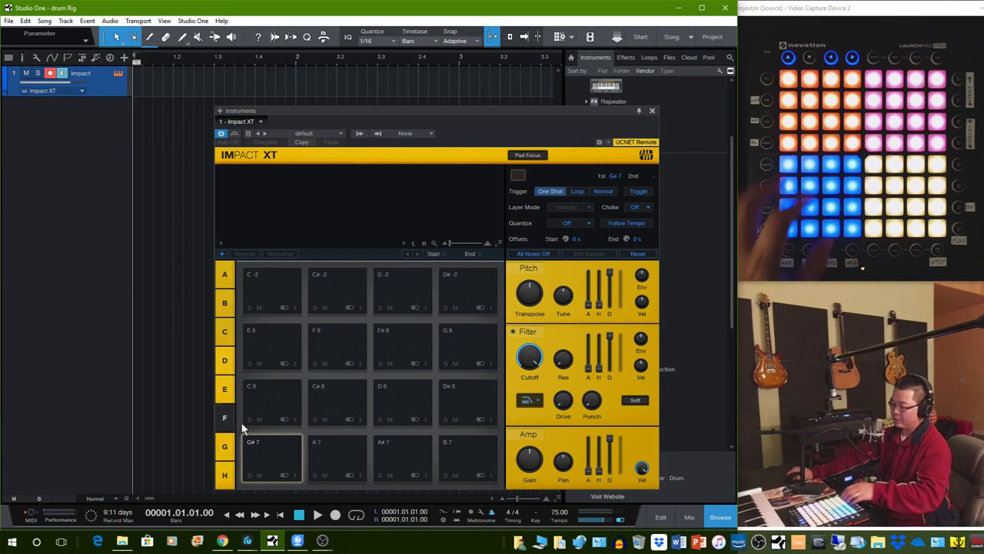
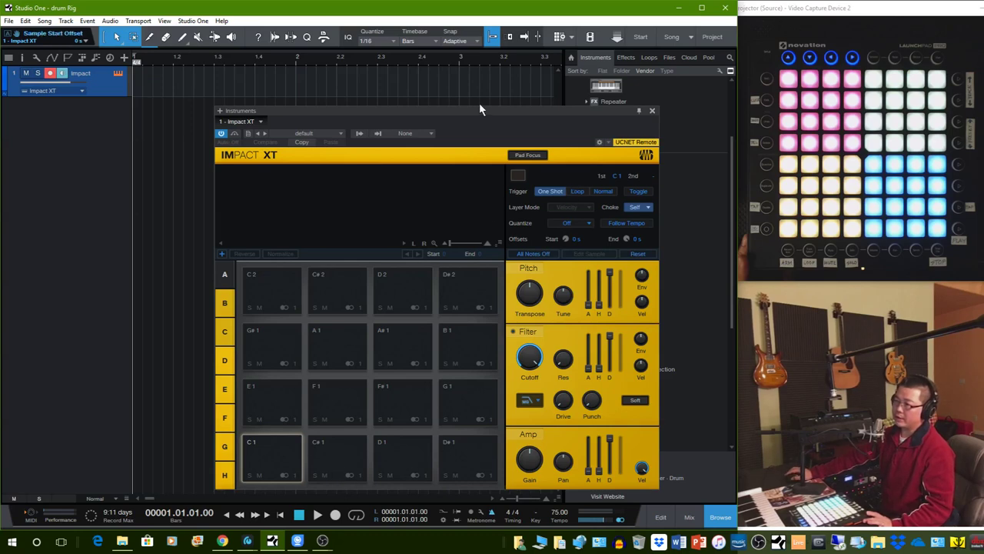
Step: Show the mixer and move the Impact XT window clear of its channel strips
left_click_drag(479, 107, 497, 82)
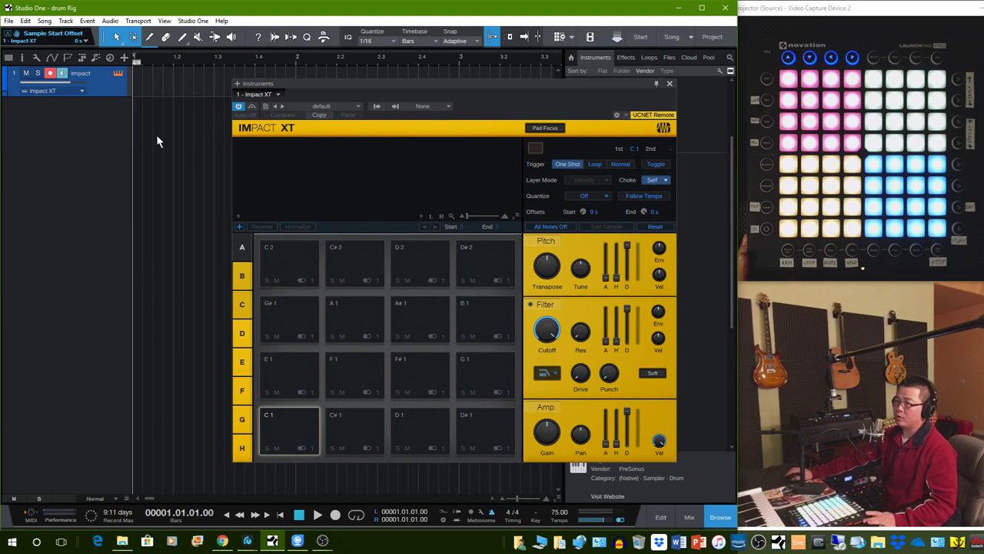
left_click(688, 517)
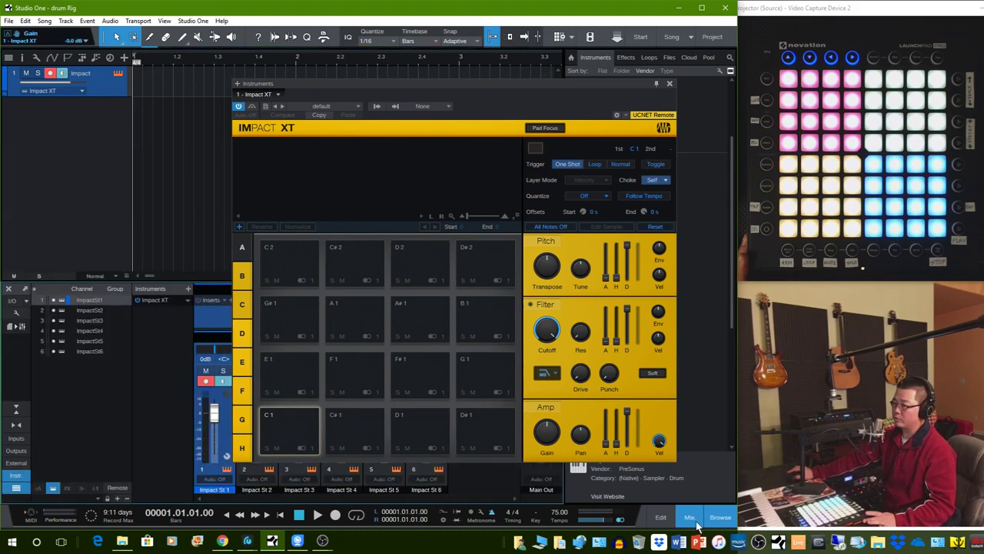
left_click_drag(533, 86, 629, 48)
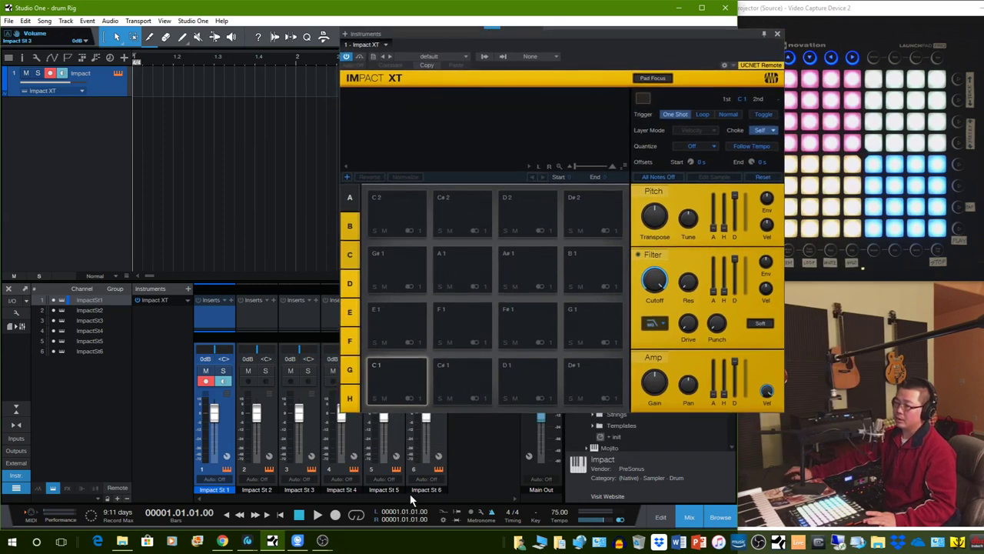
right_click(432, 486)
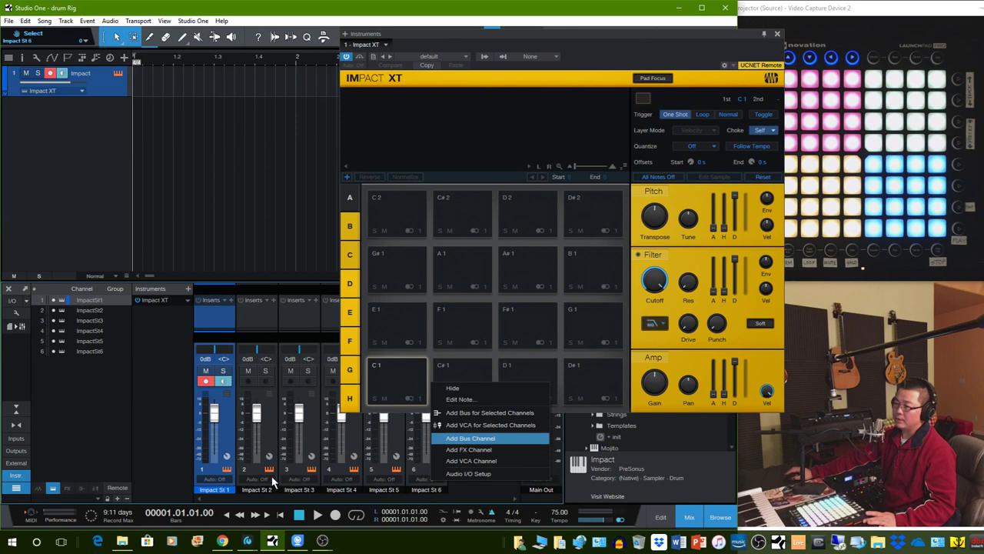
left_click(418, 362)
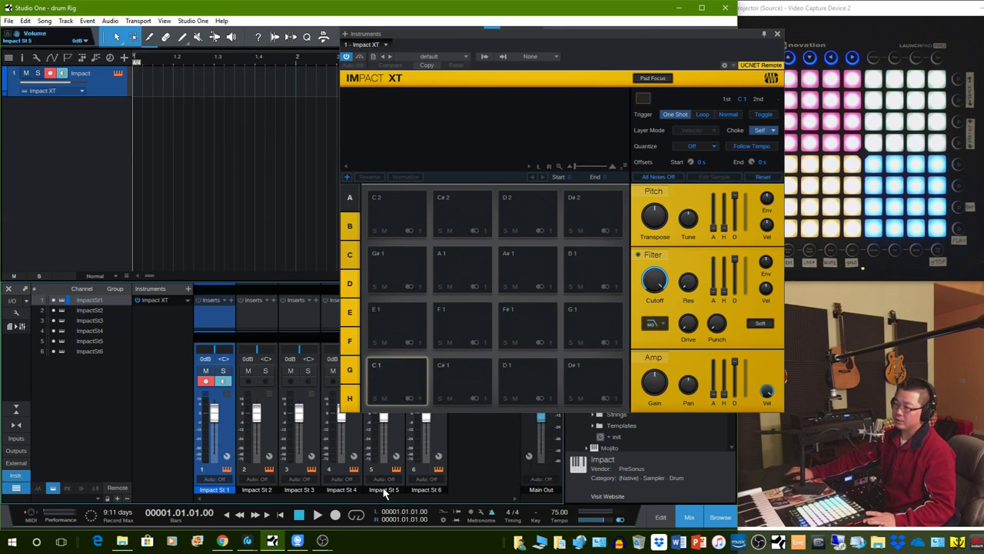
right_click(267, 450)
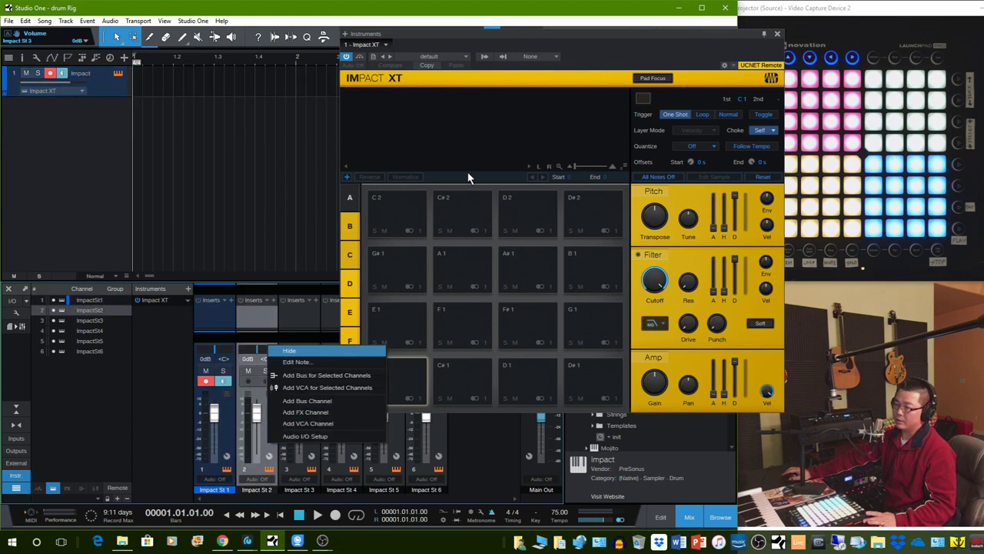
left_click(395, 231)
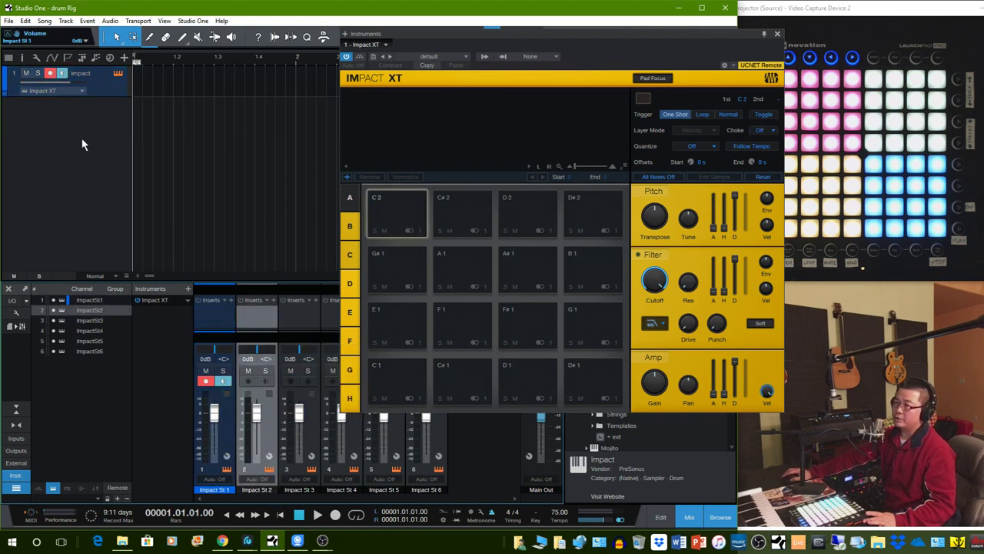
Step: Look at the output routing options of pad C 1 and keep its current output
left_click(419, 396)
left_click(382, 380)
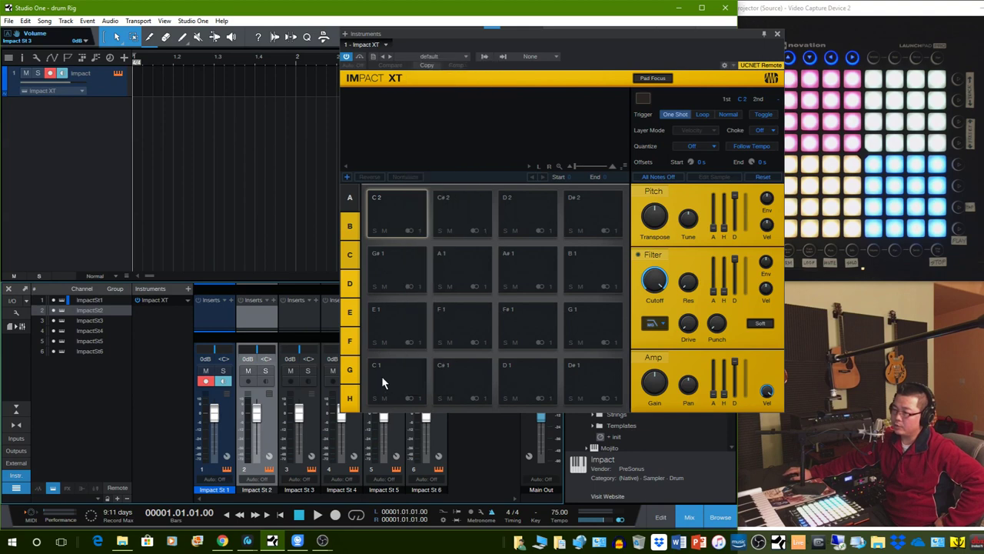
left_click(387, 376)
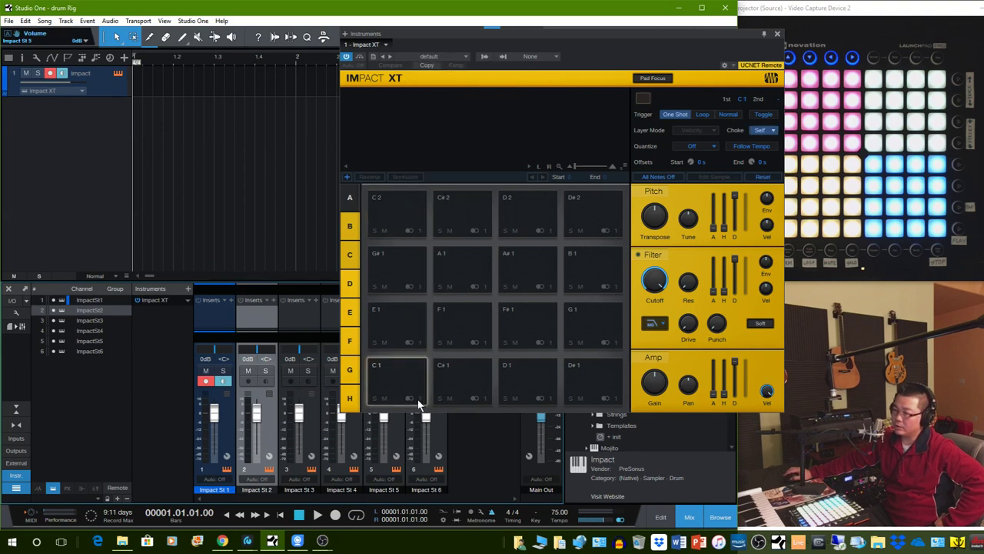
left_click(421, 402)
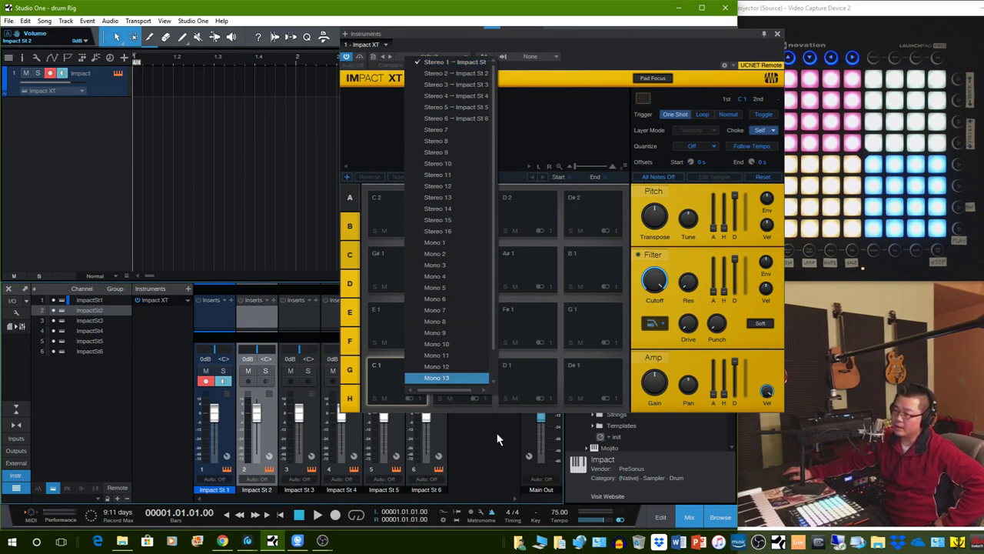
left_click(530, 383)
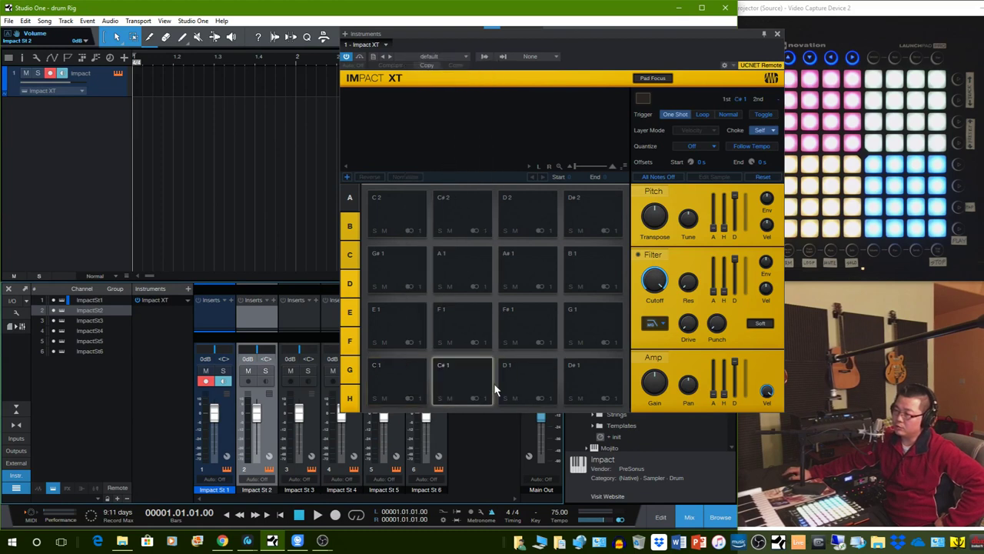
Step: Route pads C# 1 and D 1 to the Stereo 2 output, Impact St 2
left_click(452, 380)
left_click(483, 401)
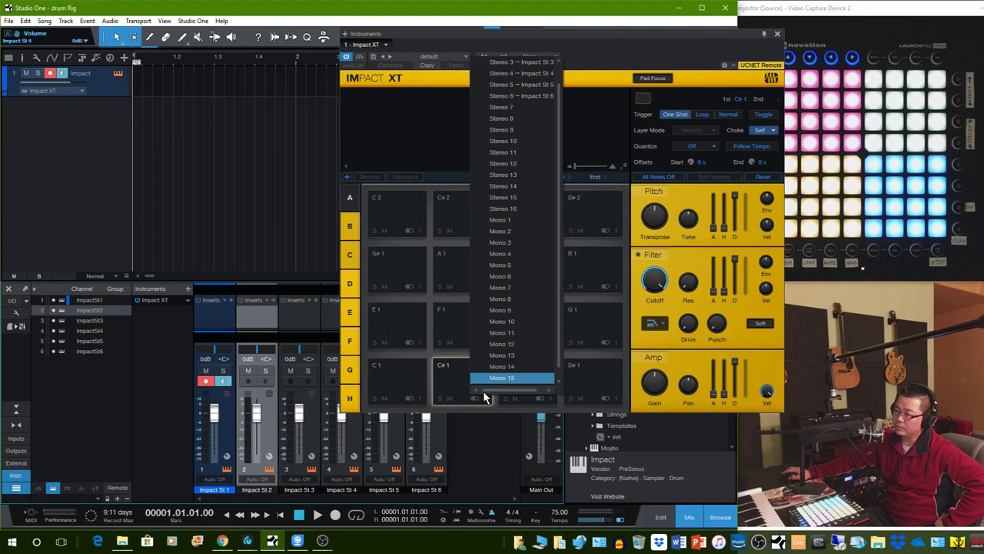
left_click(513, 73)
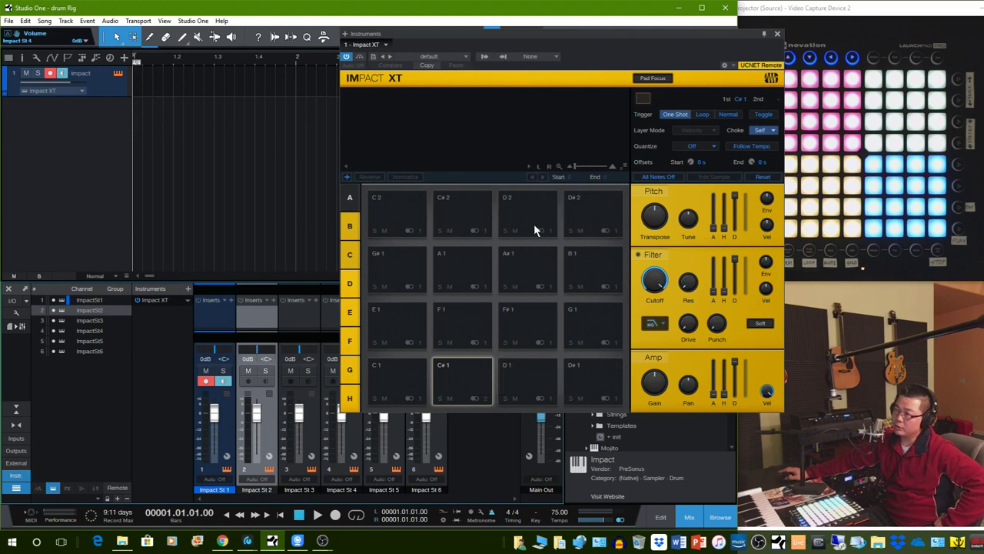
left_click(553, 399)
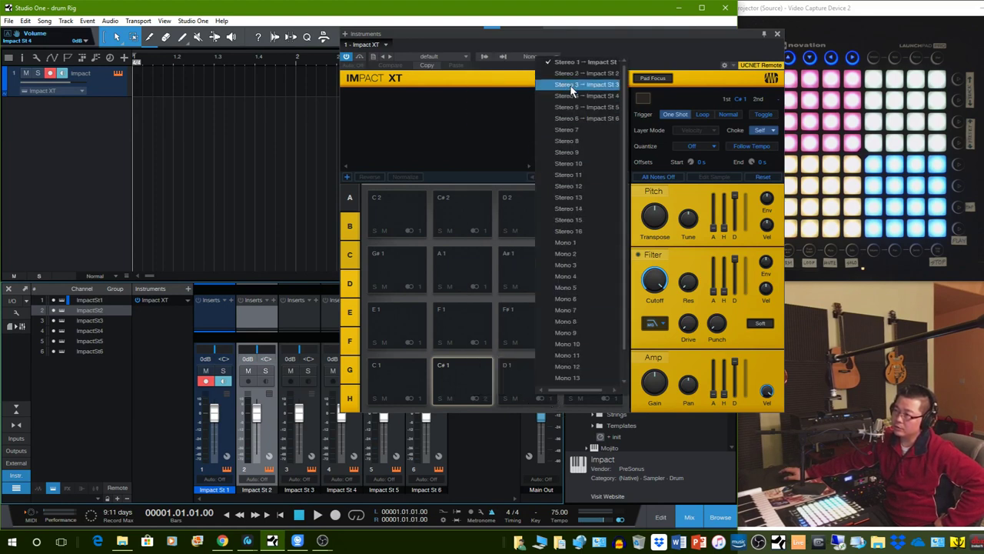
left_click(575, 78)
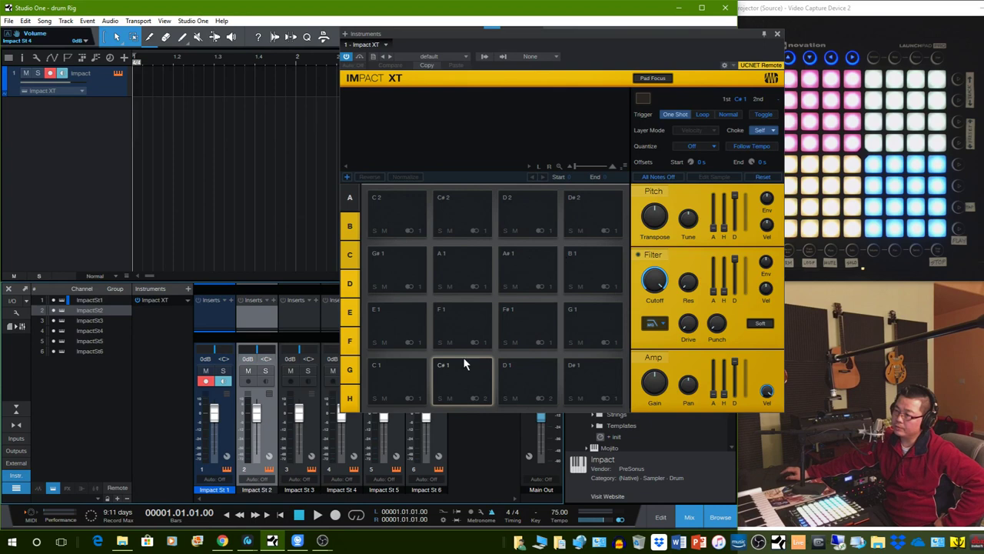
Step: Route pad D# 1 to the Stereo 3 output, Impact St 3
left_click(596, 379)
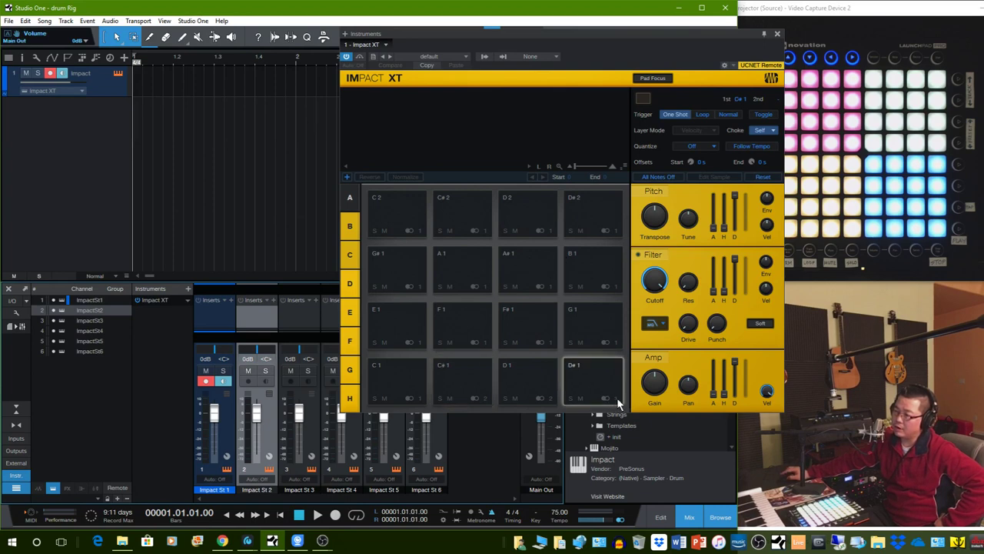
left_click(618, 398)
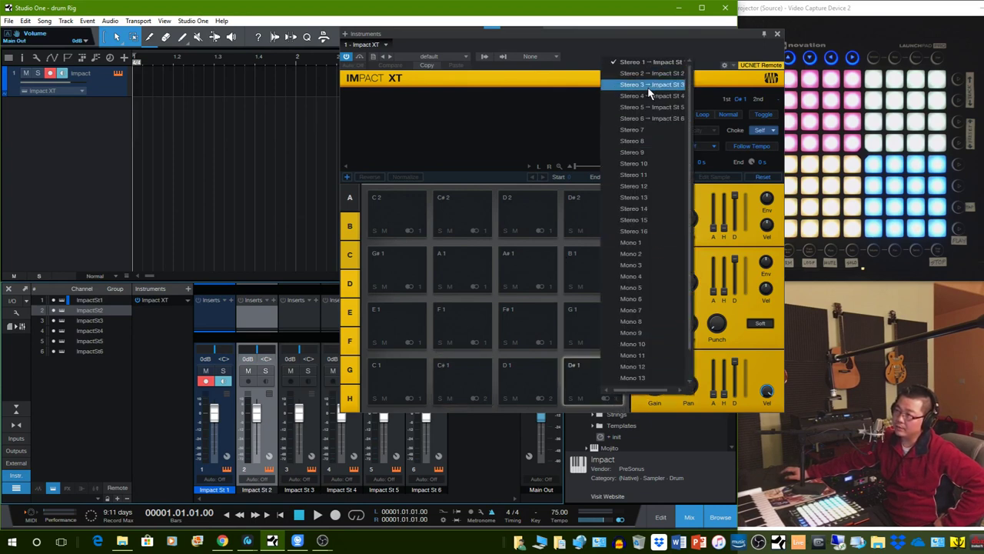
left_click(649, 84)
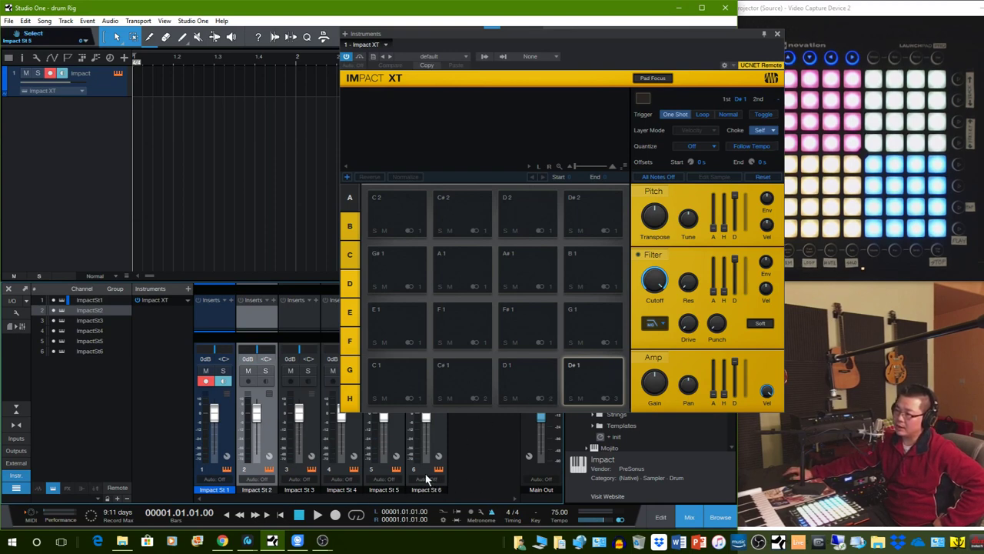
Step: Rename the mixer channel Impact St 1 as "kick"
left_click(220, 490)
double_click(222, 489)
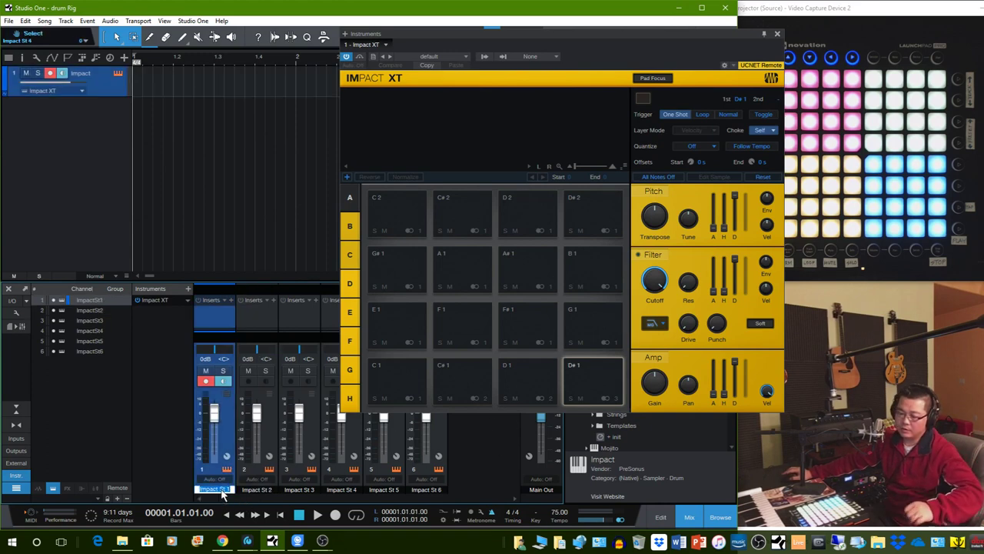
type("kick")
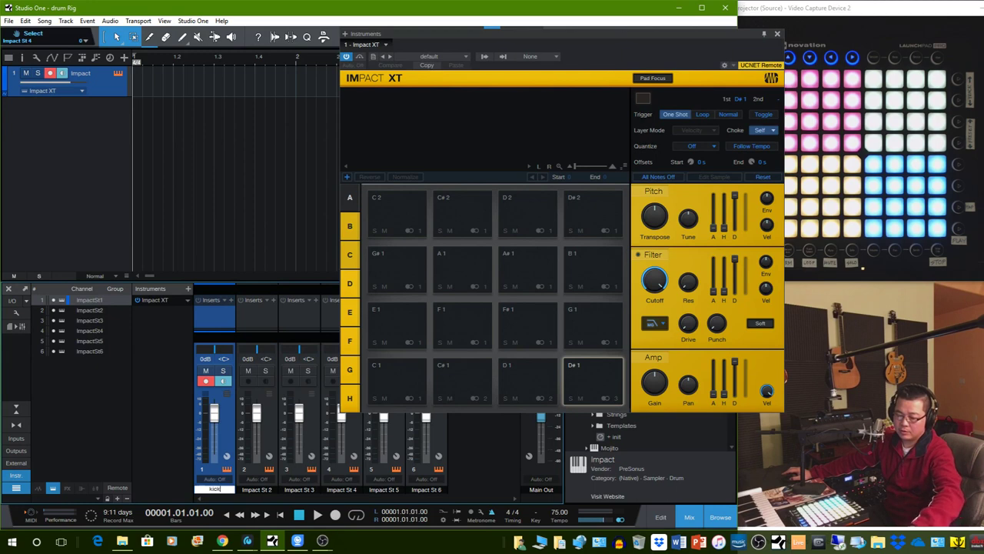
Step: Rename the mixer channel Impact St 2 as "snare"
left_click(263, 490)
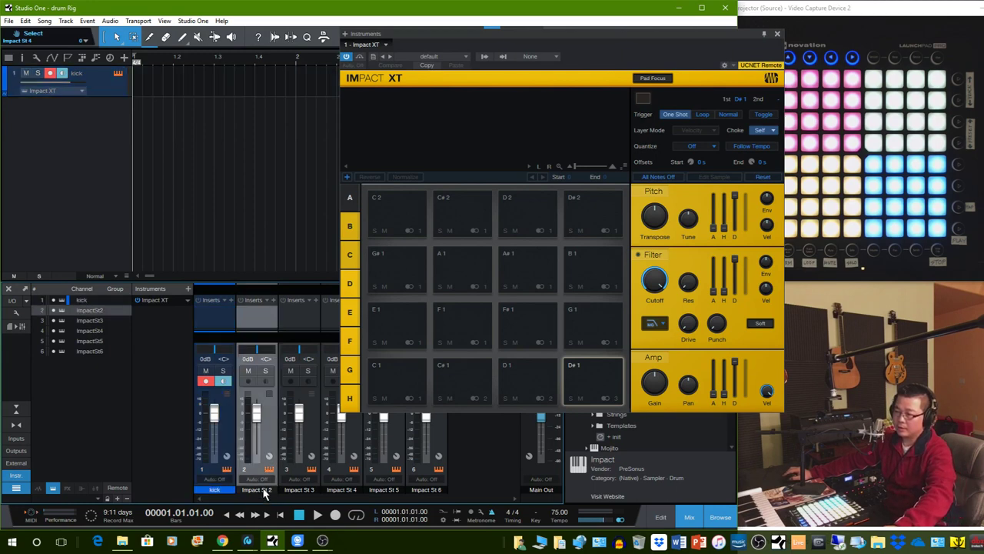
double_click(264, 490)
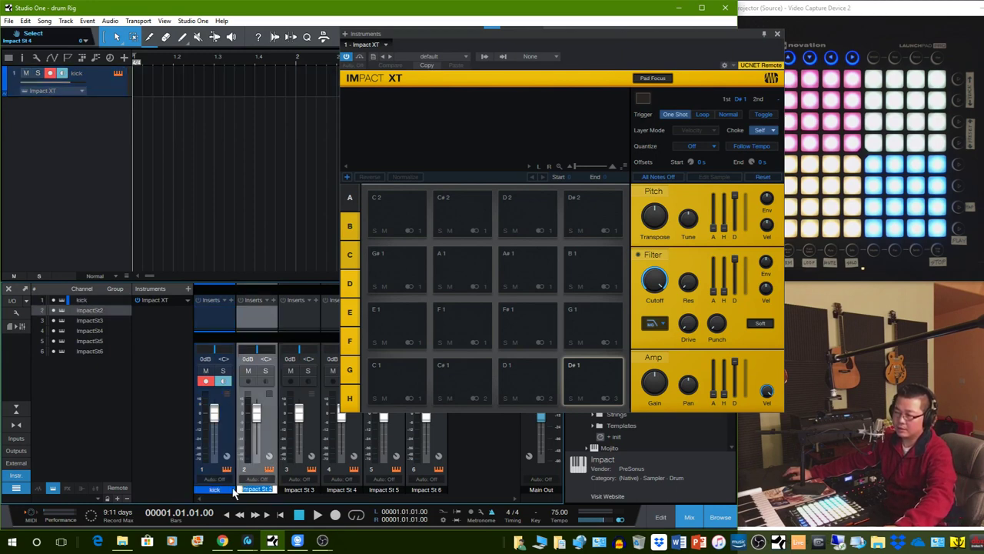
type("s")
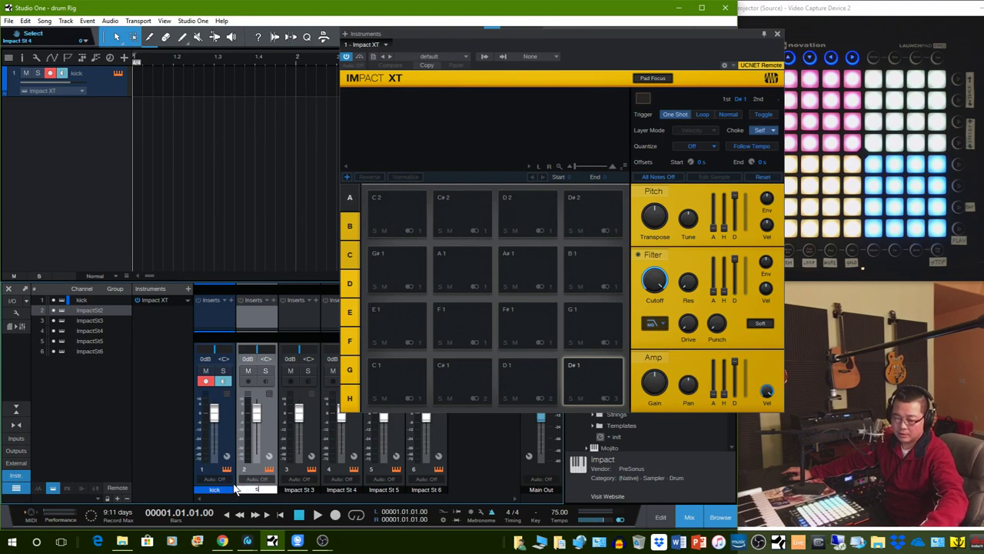
type("nare")
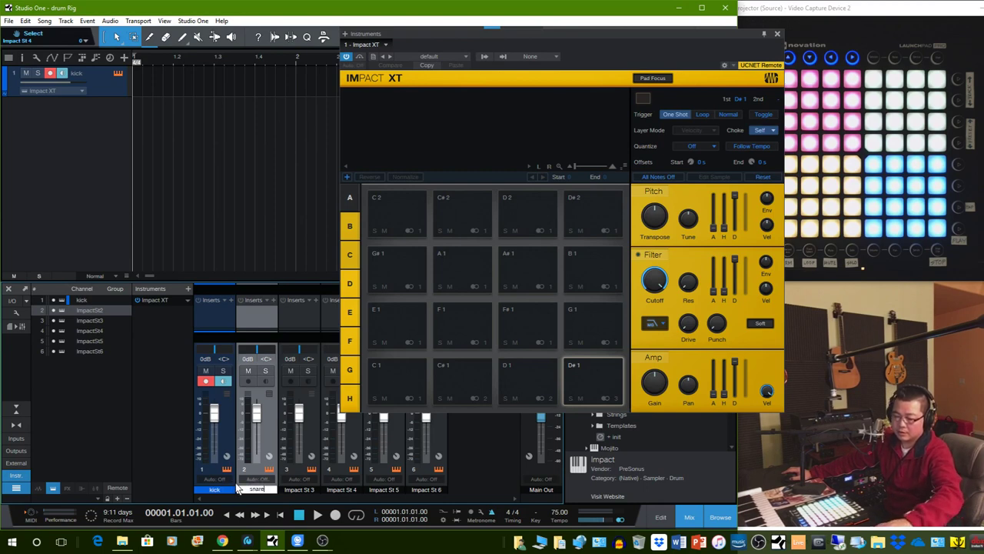
key("Return")
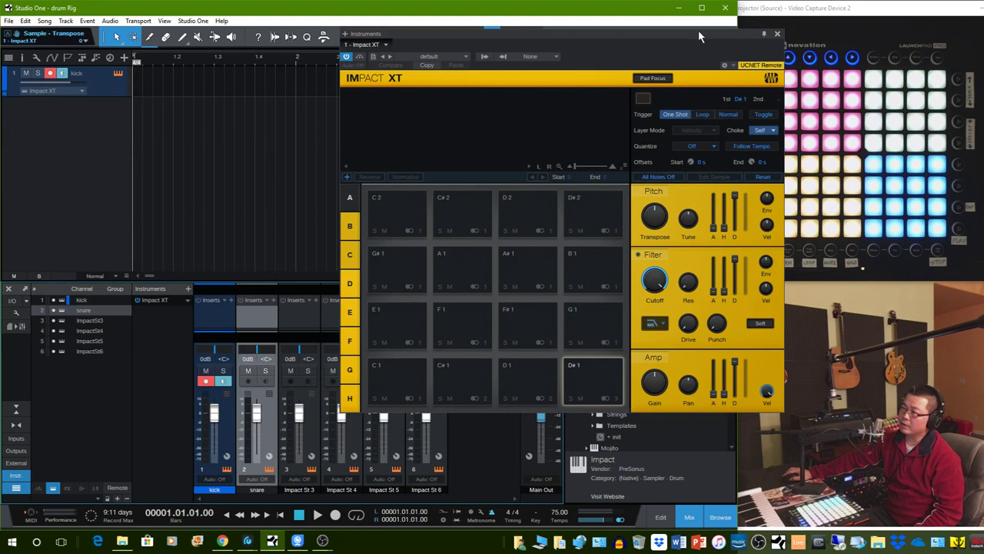
Step: Move the Impact XT window clear of the song controls and switch to the open song My Live Drum Rig
left_click_drag(698, 32, 641, 49)
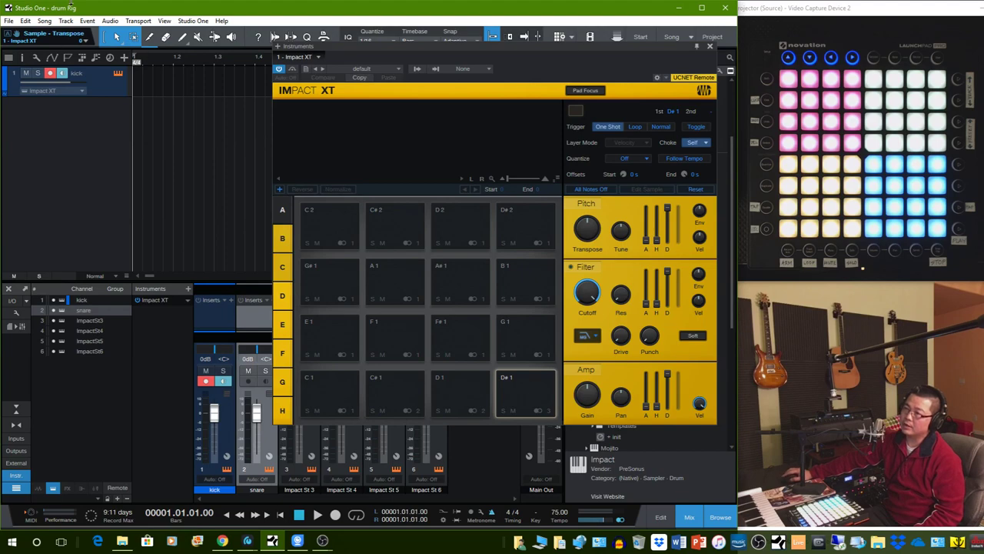
left_click(690, 36)
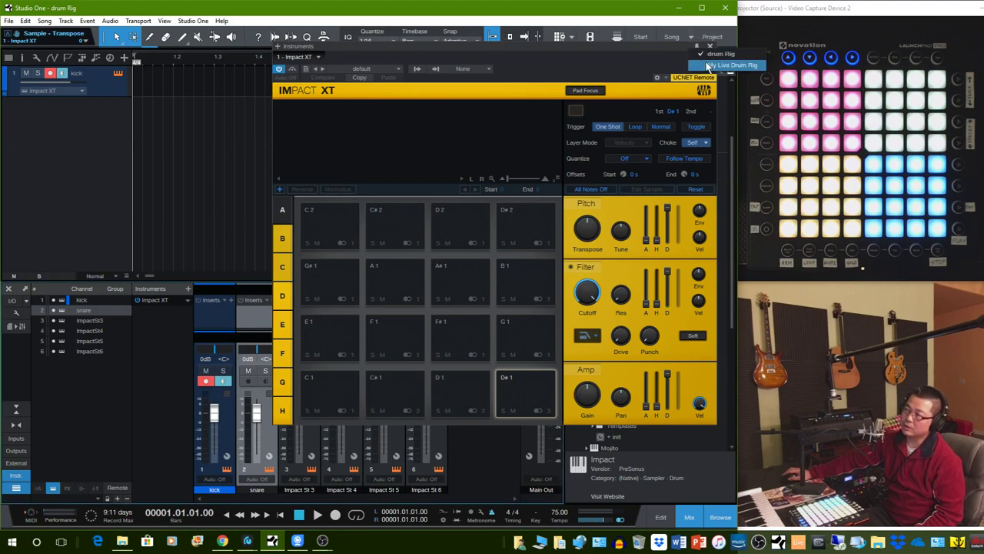
left_click(708, 67)
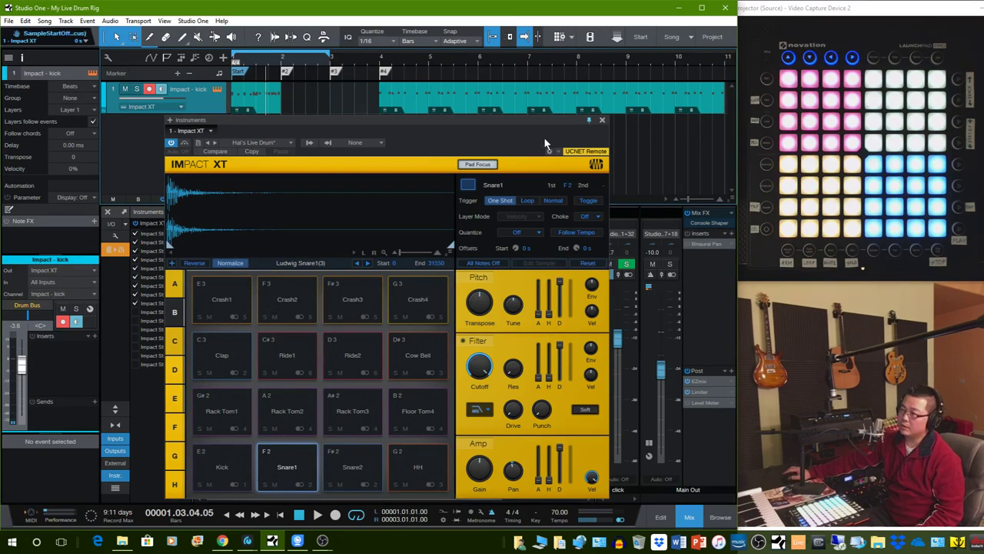
Step: Reposition the Impact XT window over the arrangement and mixer so that its whole pad grid stays visible
left_click_drag(535, 119, 760, 88)
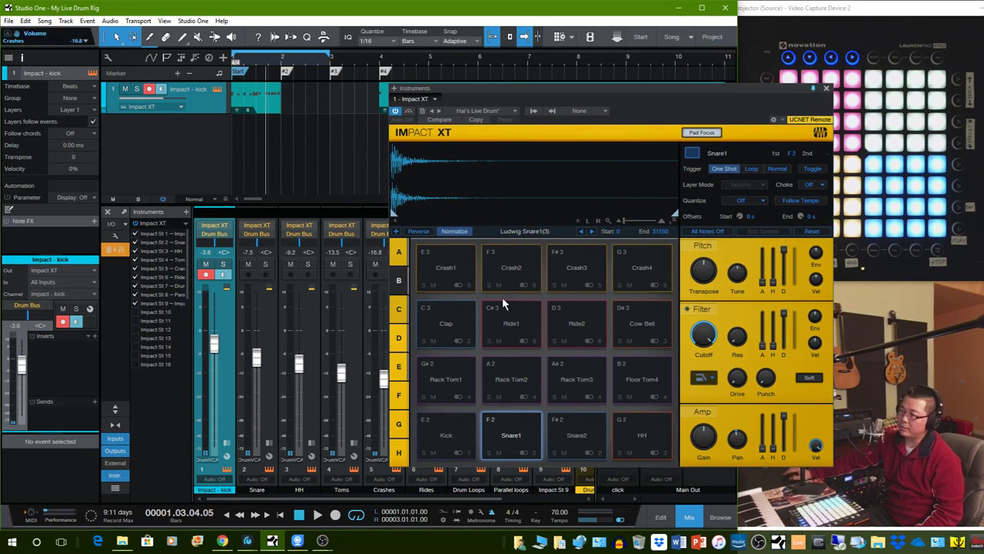
left_click_drag(544, 91, 515, 123)
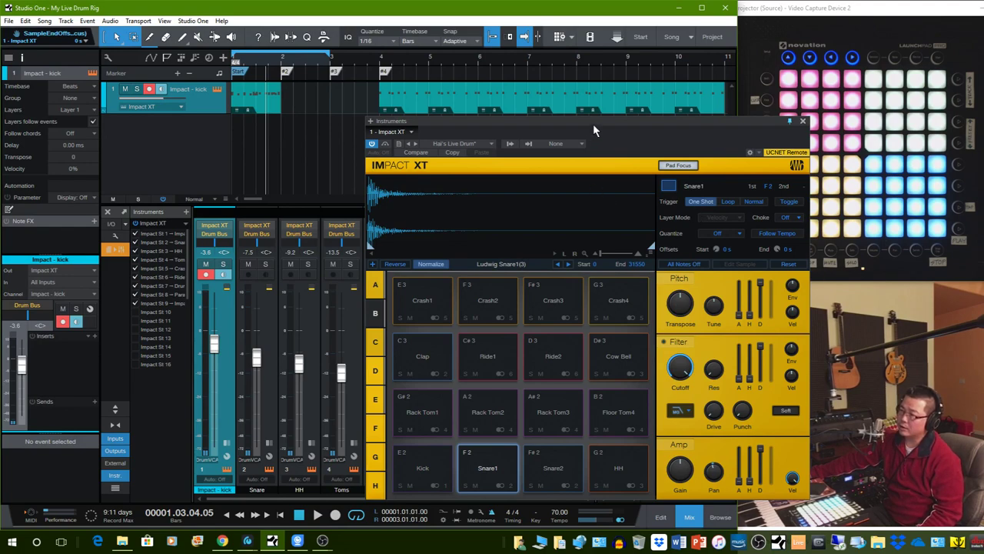
left_click_drag(595, 123, 553, 136)
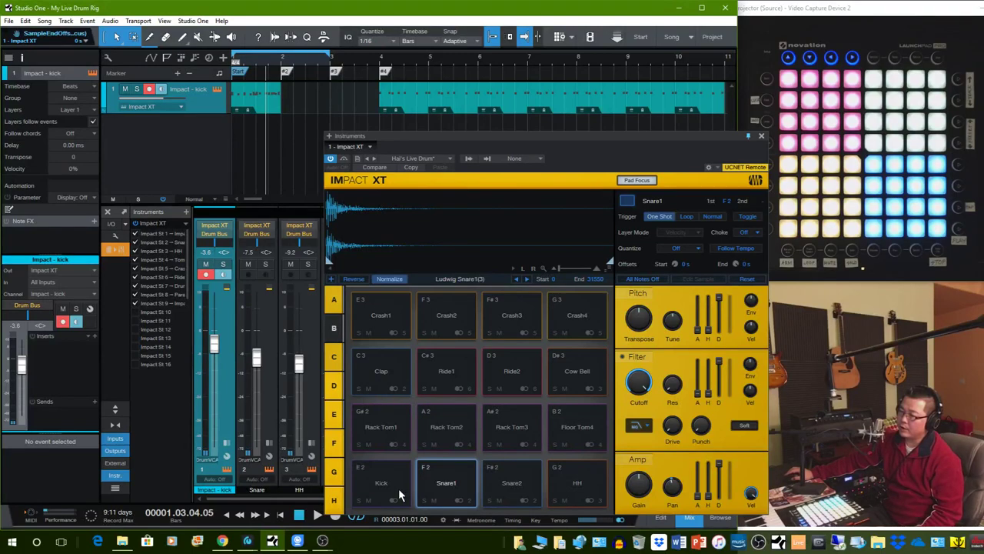
left_click_drag(444, 132, 321, 91)
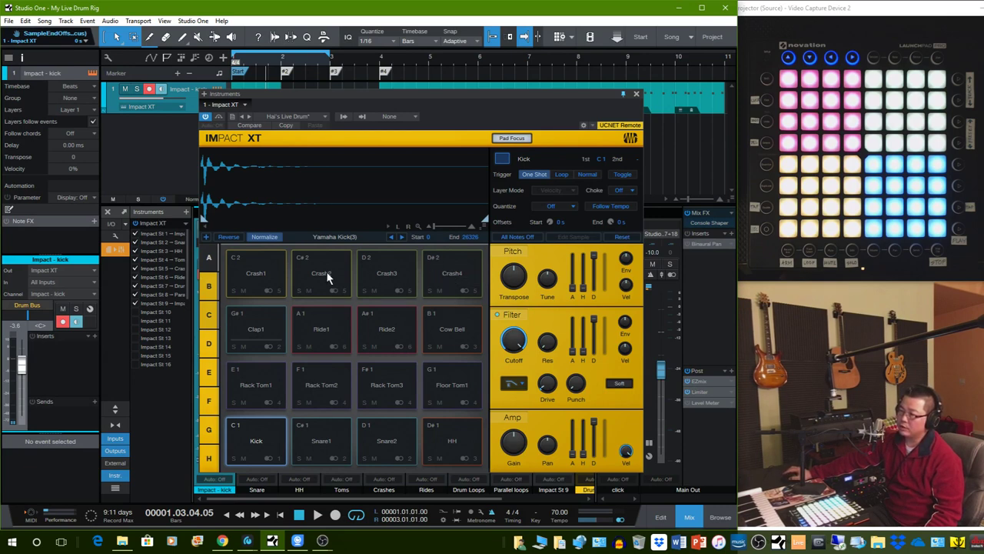
Step: Show pad bank B in Impact XT, audition its Kick pad and review the options available for that pad
left_click(212, 286)
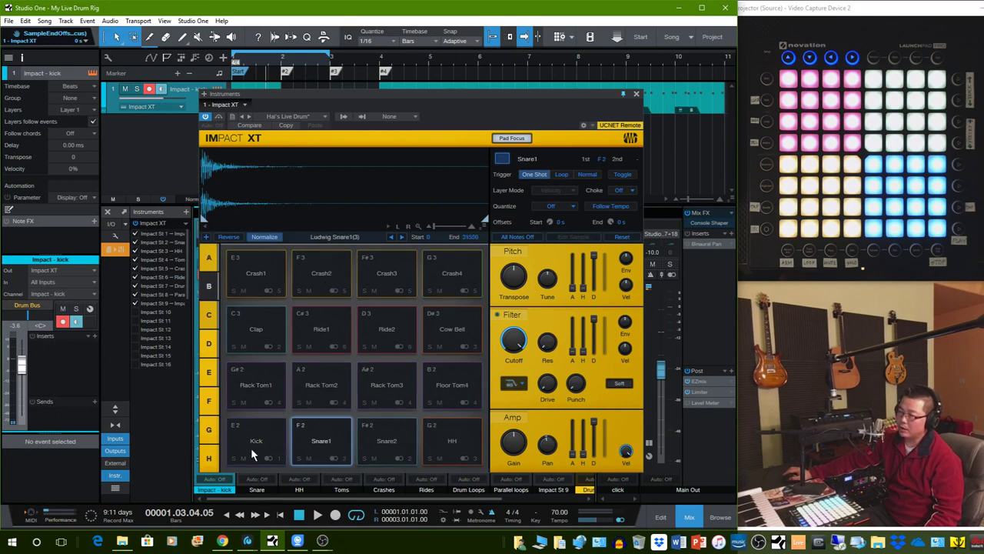
left_click(250, 446)
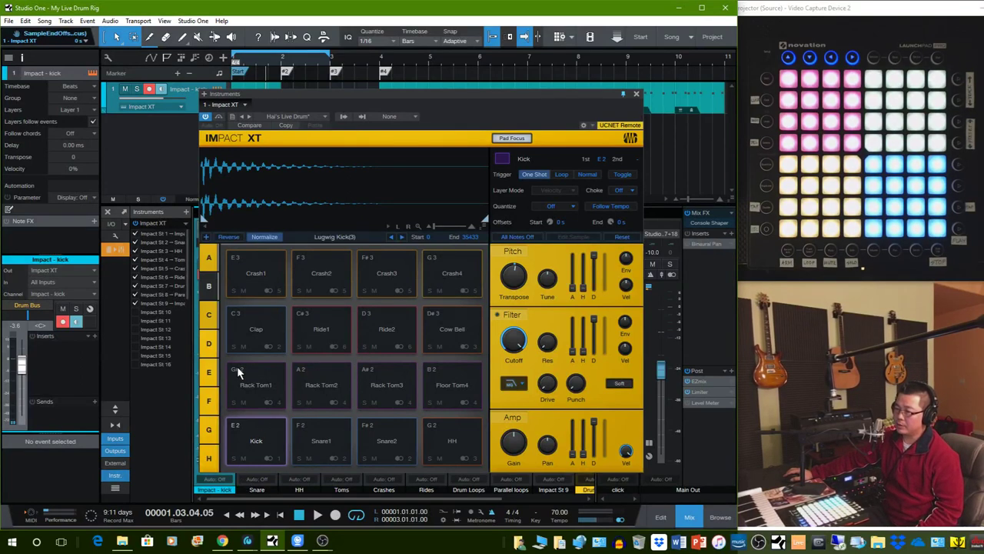
right_click(258, 444)
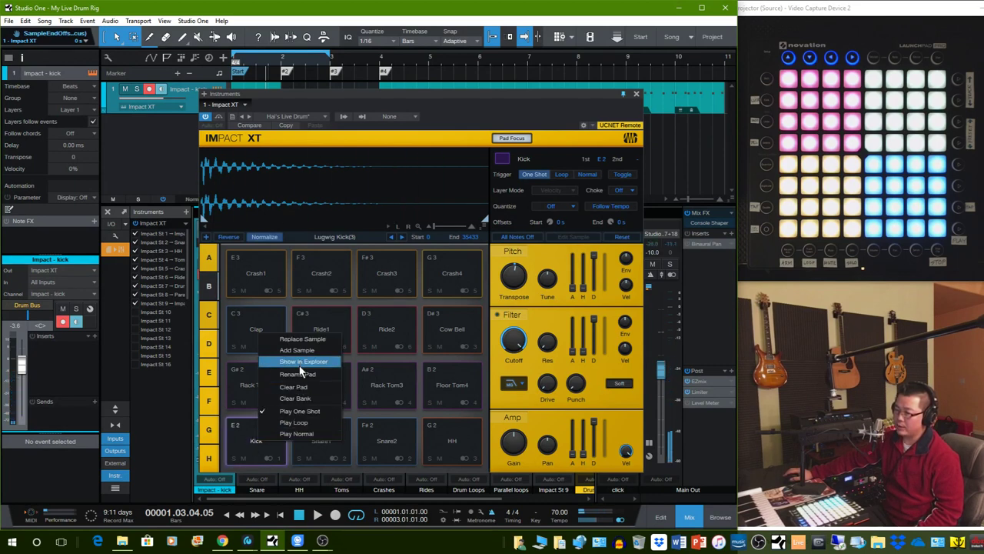
left_click(252, 452)
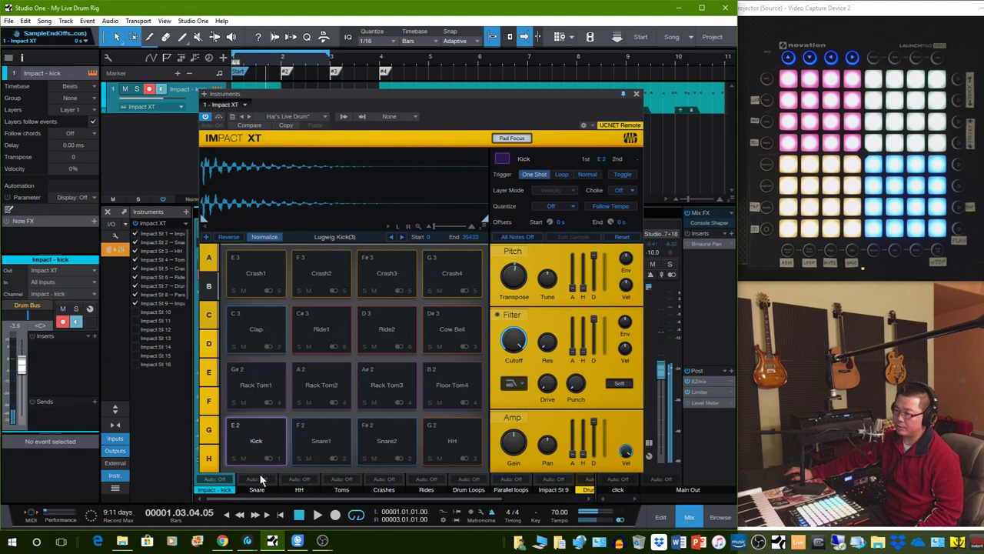
Step: Toggle solo on and off, and mute on and off, for the Kick pad in bank B
left_click(233, 458)
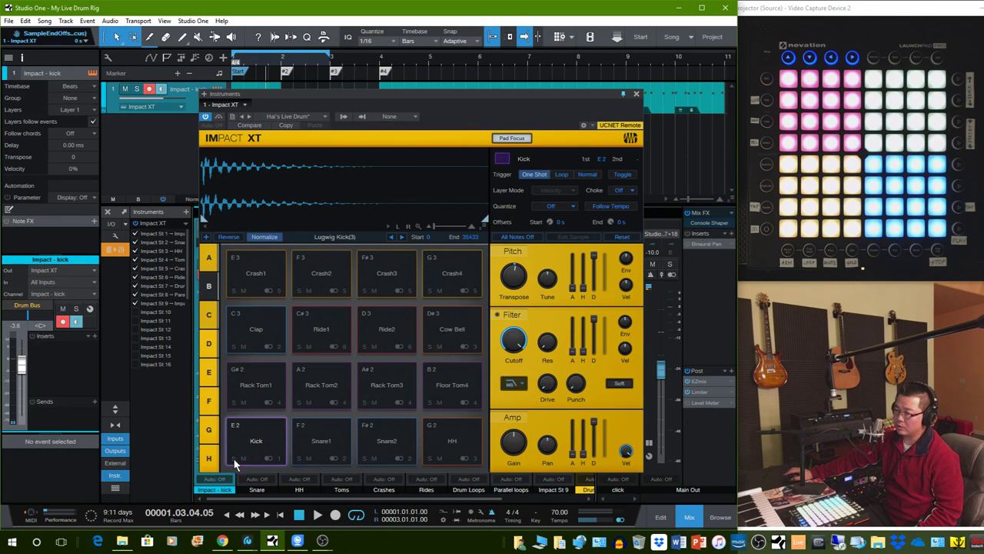
left_click(234, 458)
left_click(243, 459)
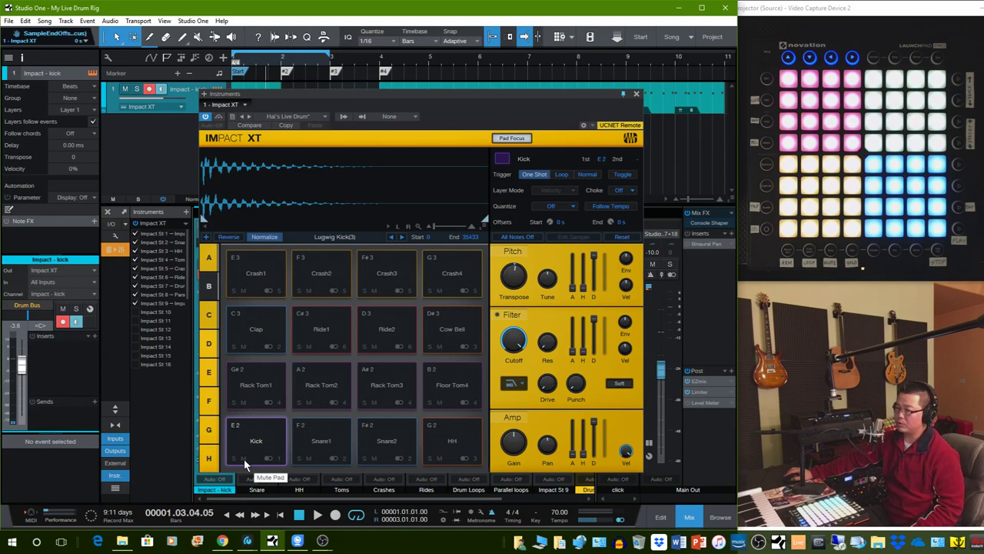
left_click(243, 459)
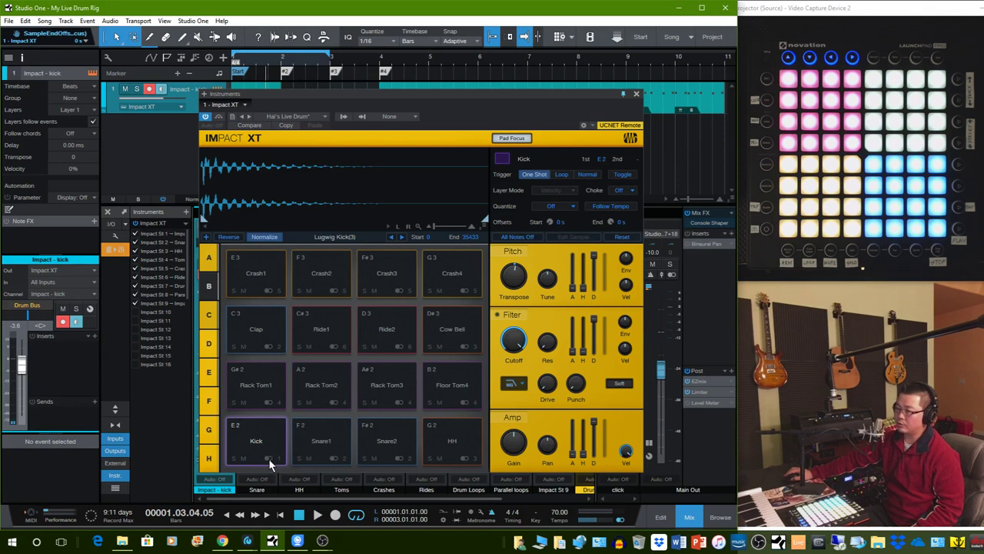
Step: Review the stereo and mono output choices for the Kick and Snare1 pads, keeping their current routing
left_click(269, 459)
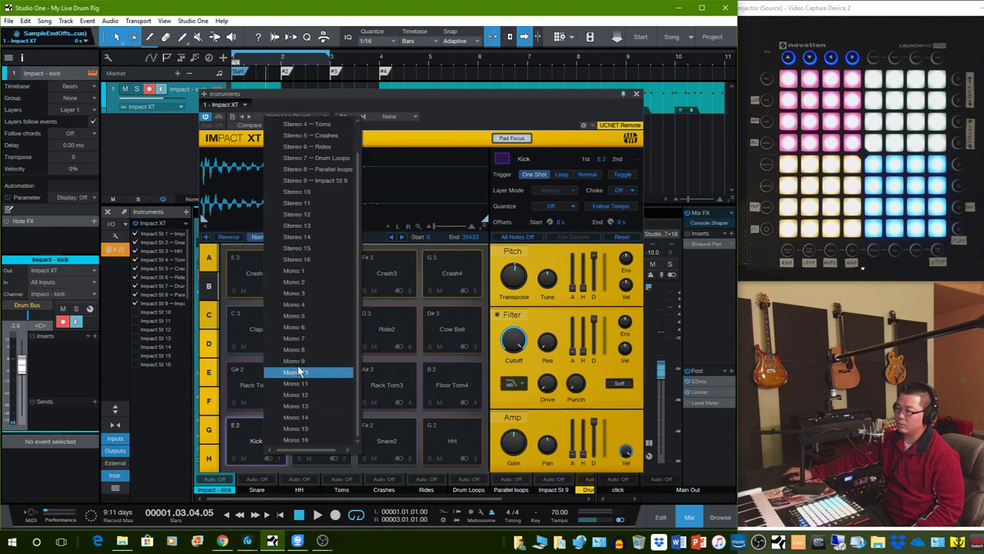
left_click(254, 432)
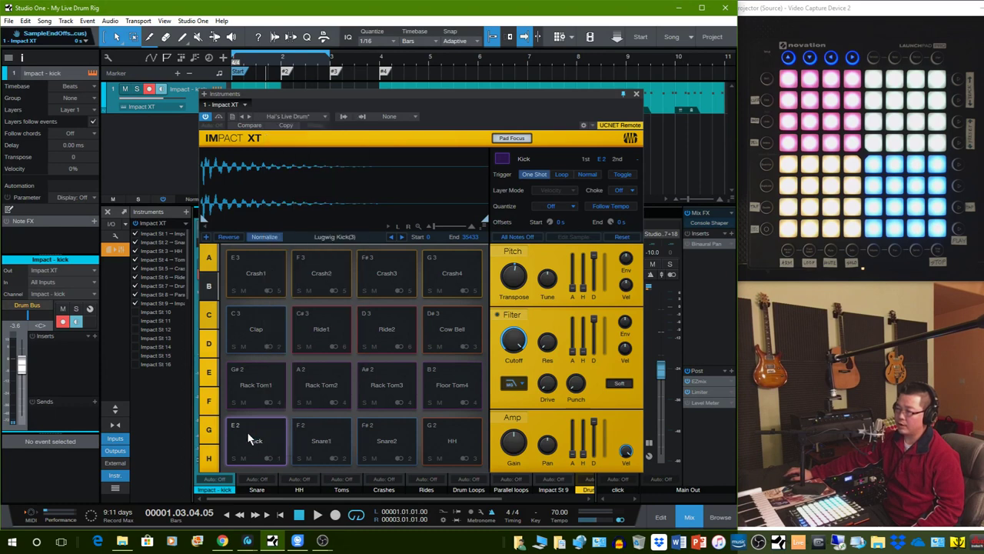
left_click(279, 461)
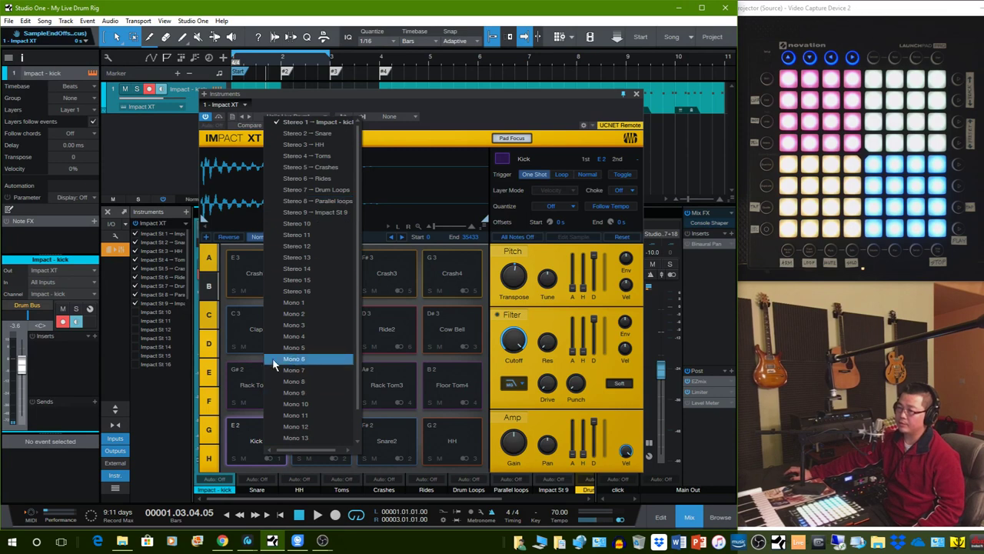
left_click(251, 439)
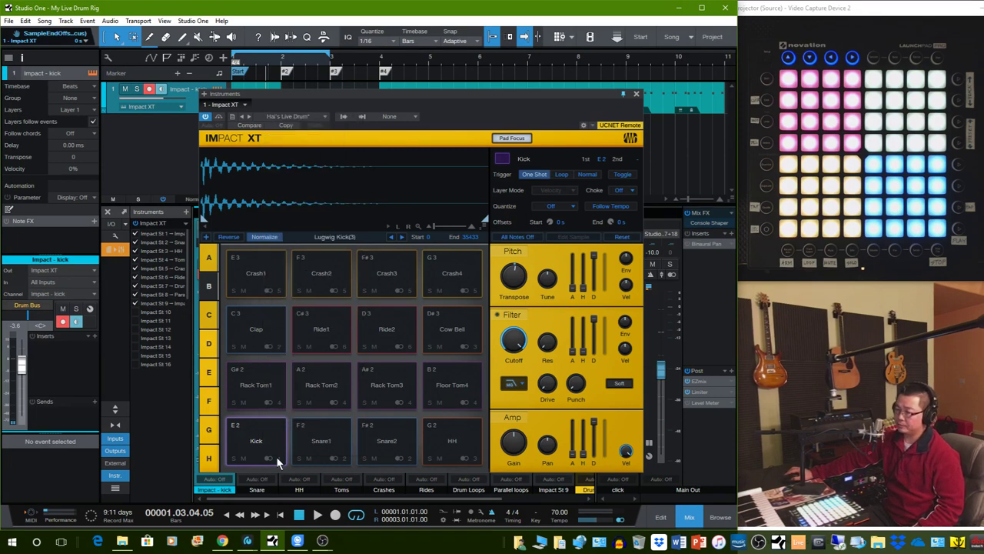
left_click(279, 461)
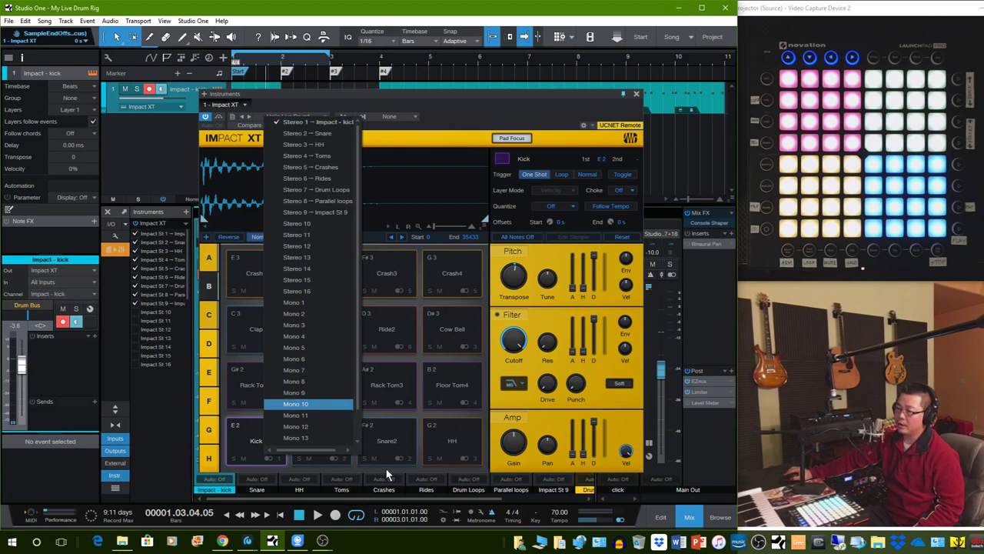
left_click(331, 455)
left_click(344, 459)
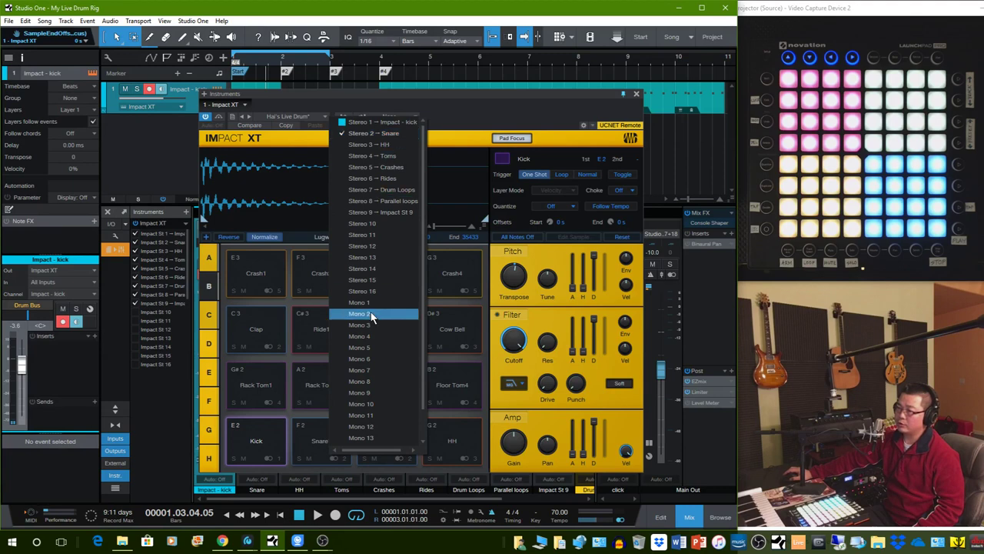
left_click(314, 430)
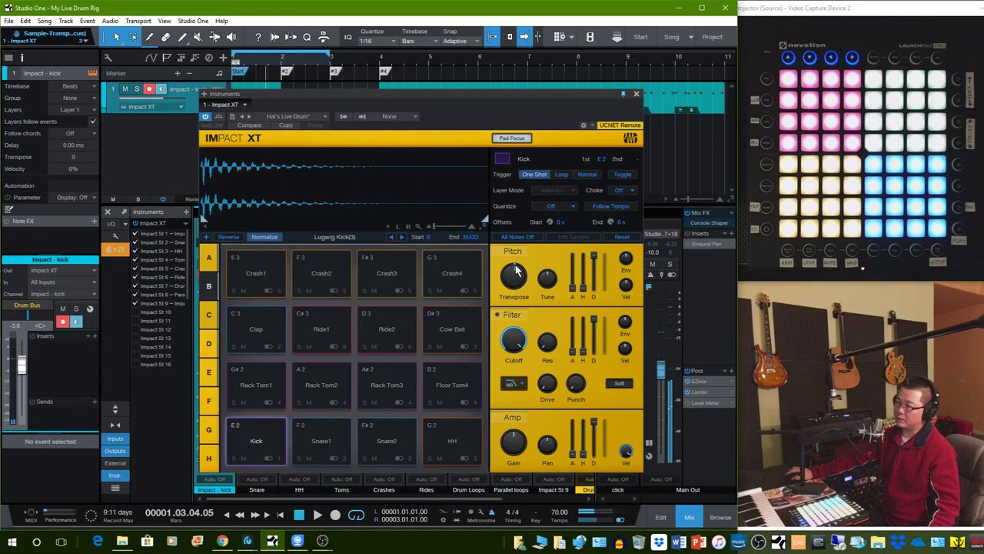
Step: Check the filter type choices for the Kick pad without changing them and audition the pad
left_click(521, 383)
left_click(520, 383)
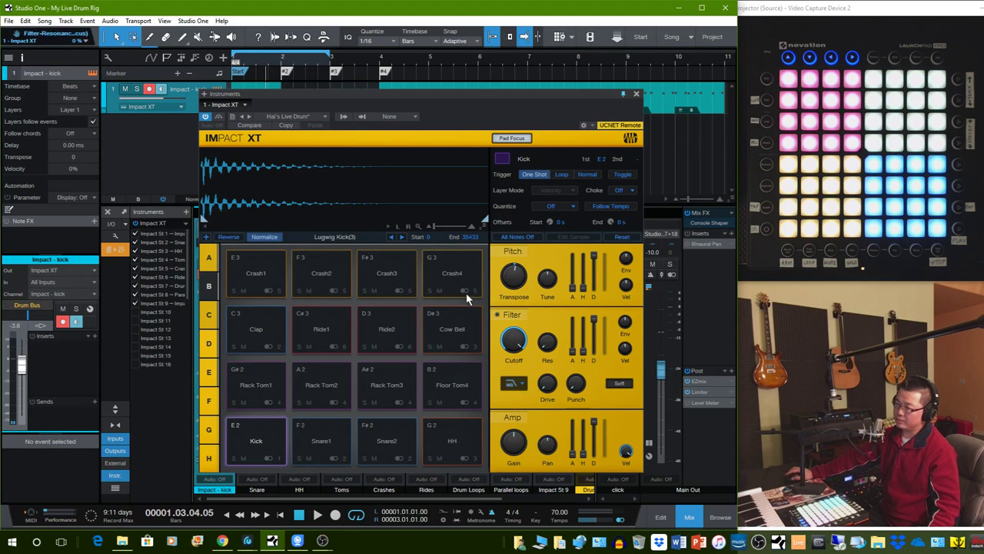
left_click(251, 441)
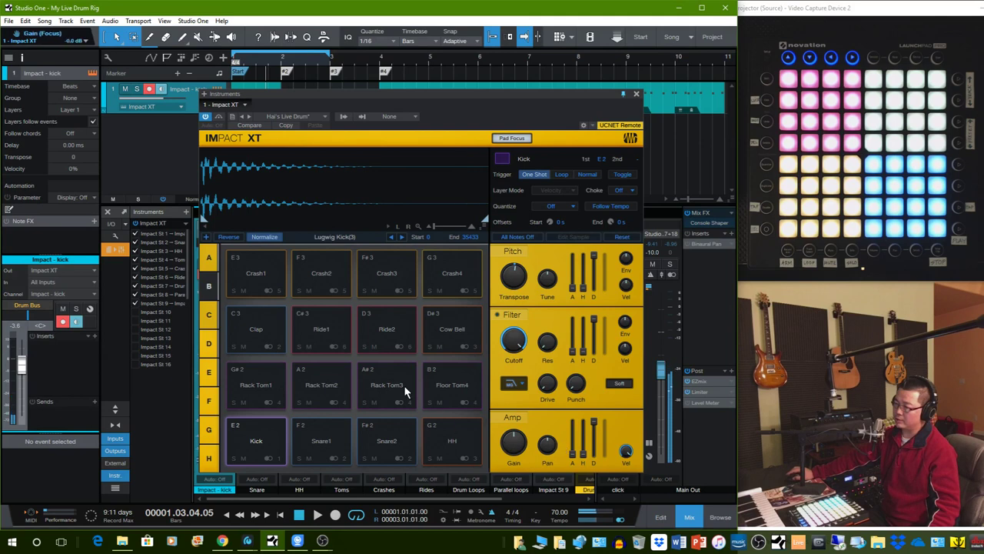
Step: Audition the Crash1, Crash4, Crash3, Ride1 and Ride2 pads in bank B and compare their individual settings
left_click(257, 275)
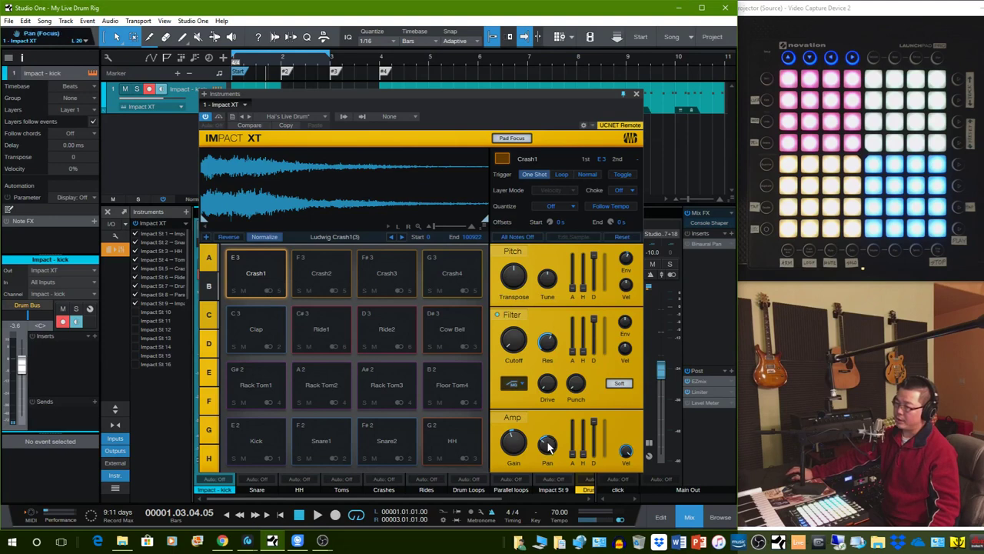
left_click(453, 279)
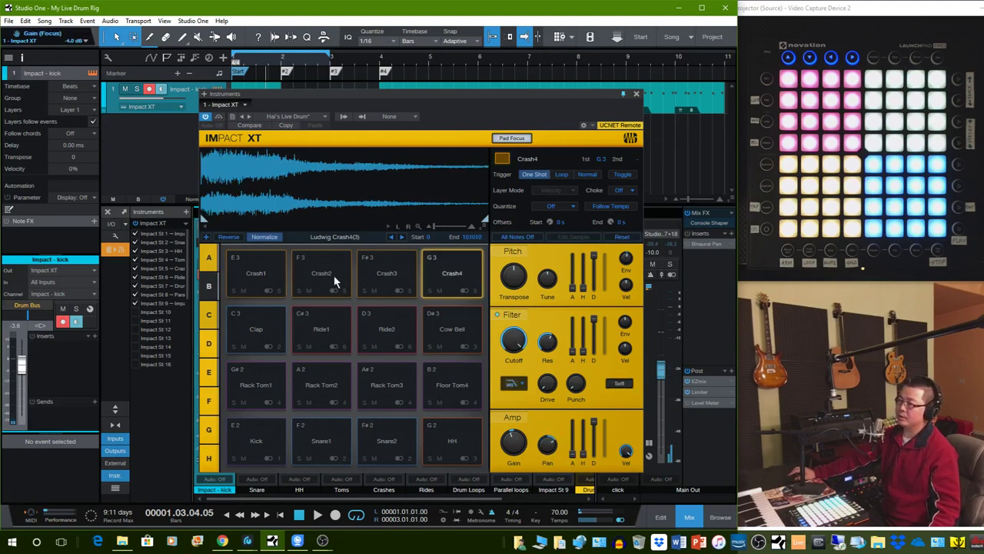
left_click(378, 289)
left_click(311, 328)
left_click(395, 334)
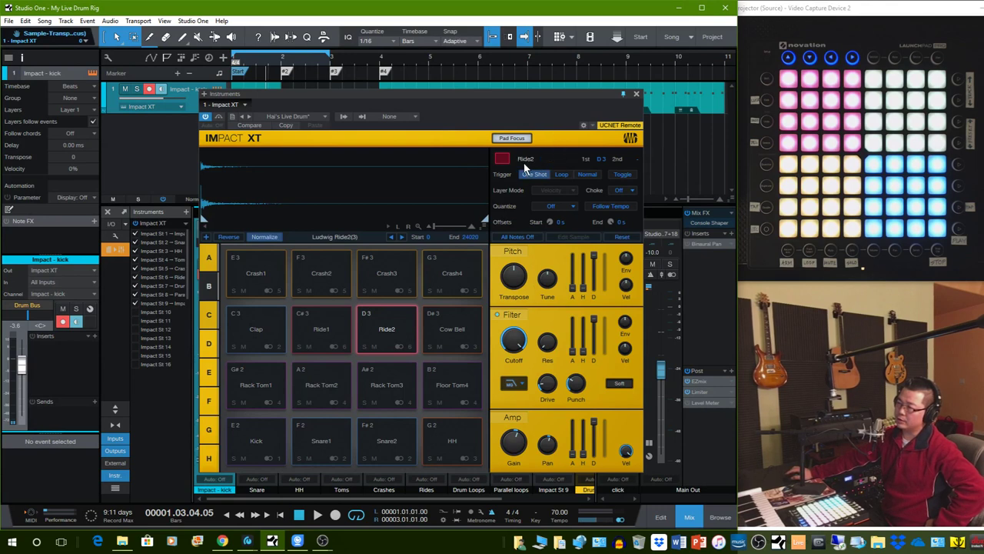
Step: Audition the Kick, Snare1, Snare2, HH, Floor Tom4, Rack Tom3 and Rack Tom2 pads in bank B
left_click(254, 459)
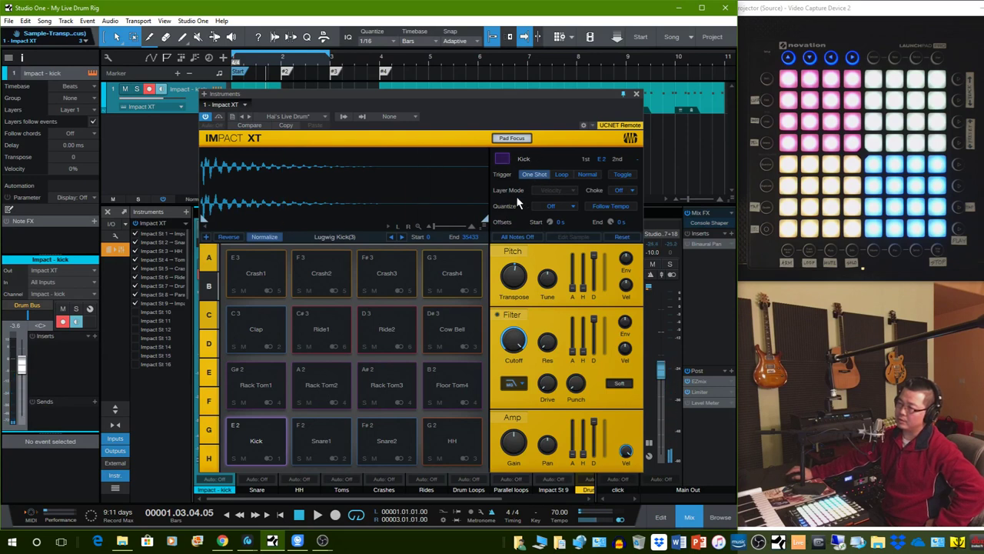
left_click(257, 444)
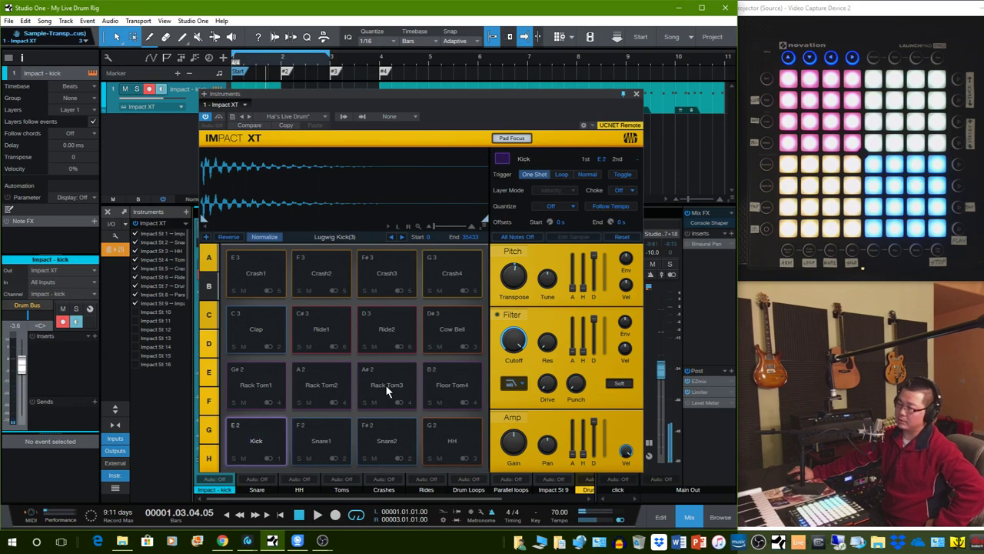
left_click(323, 441)
left_click(391, 439)
left_click(442, 448)
left_click(451, 380)
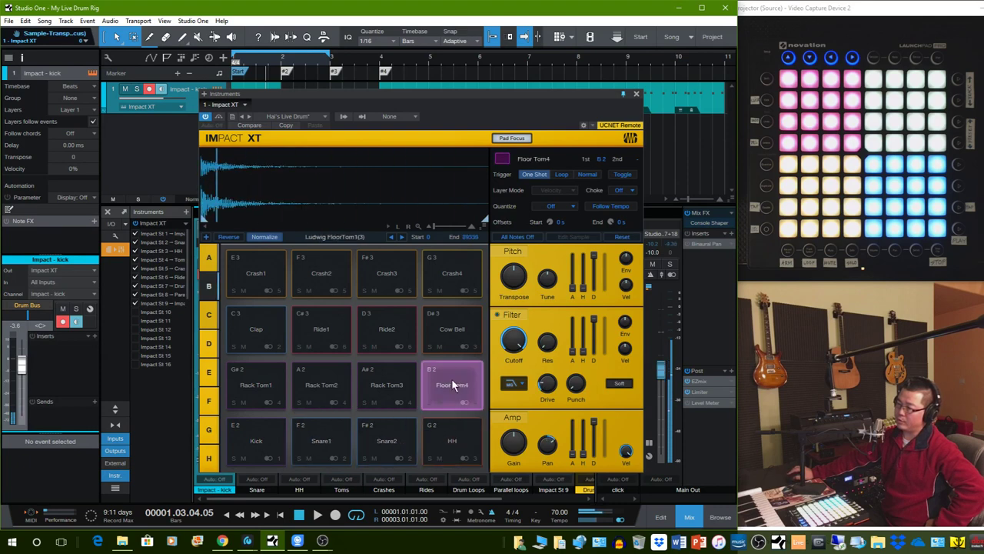
left_click(394, 390)
left_click(319, 388)
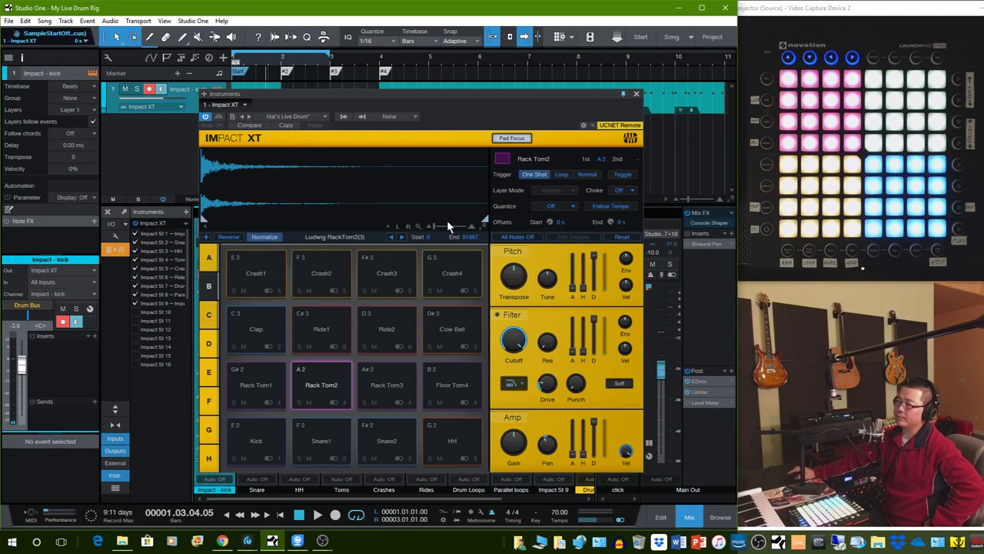
Step: Show pad bank D and audition the Loop Fill1 and Loop Fill2 pads, starting and stopping the first loop
left_click(209, 345)
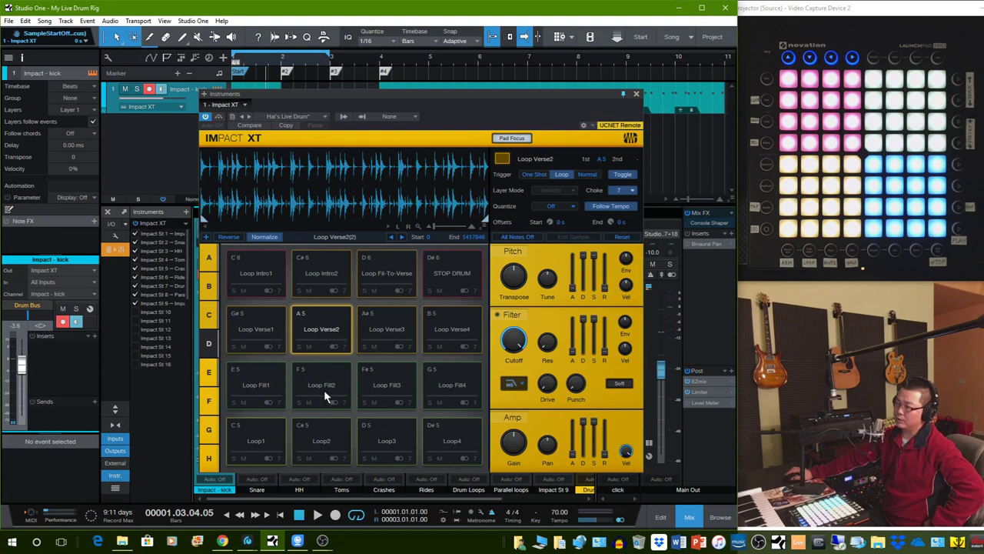
left_click(260, 384)
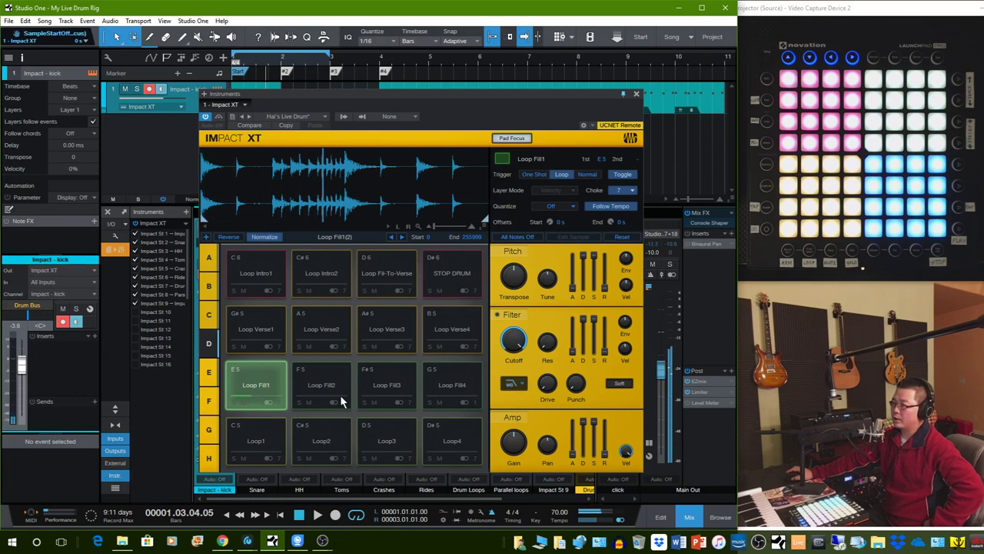
left_click(256, 387)
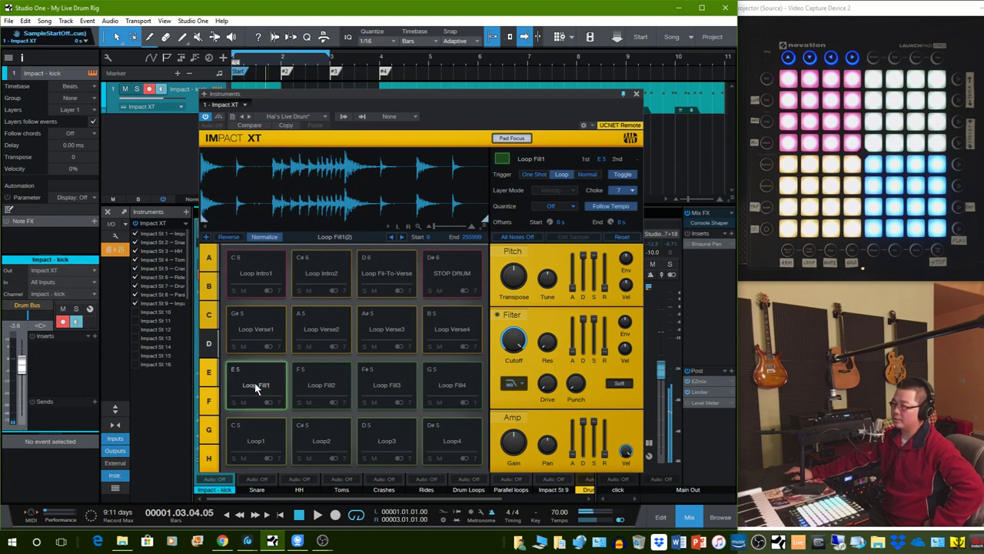
left_click(256, 387)
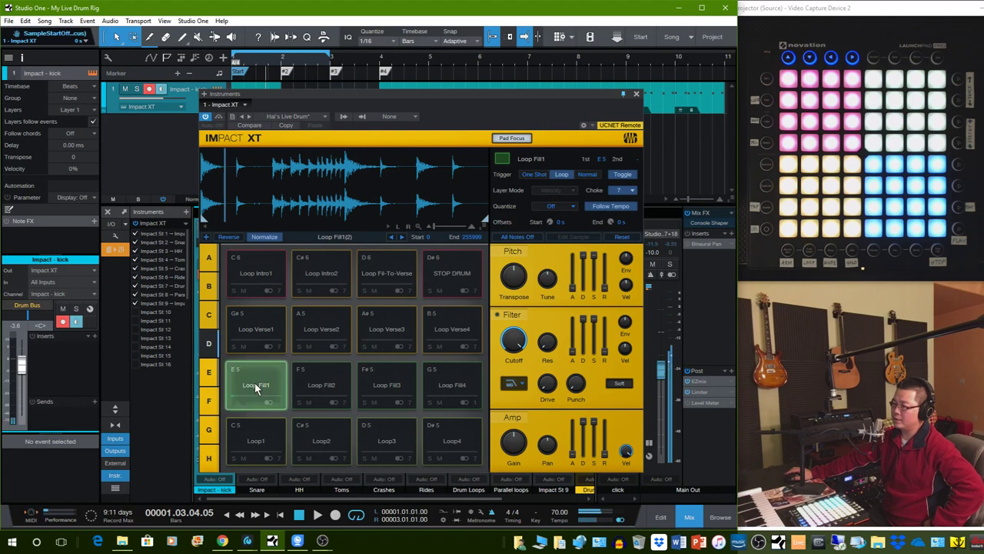
left_click(328, 388)
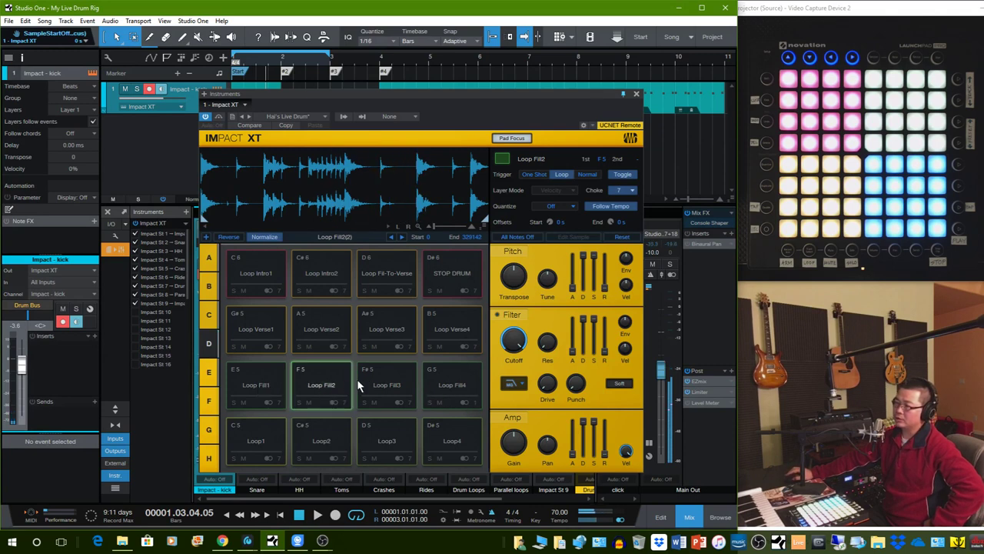
Step: Play the Loop Fill3 pad and set the song tempo to 100 while the loop runs
left_click(322, 388)
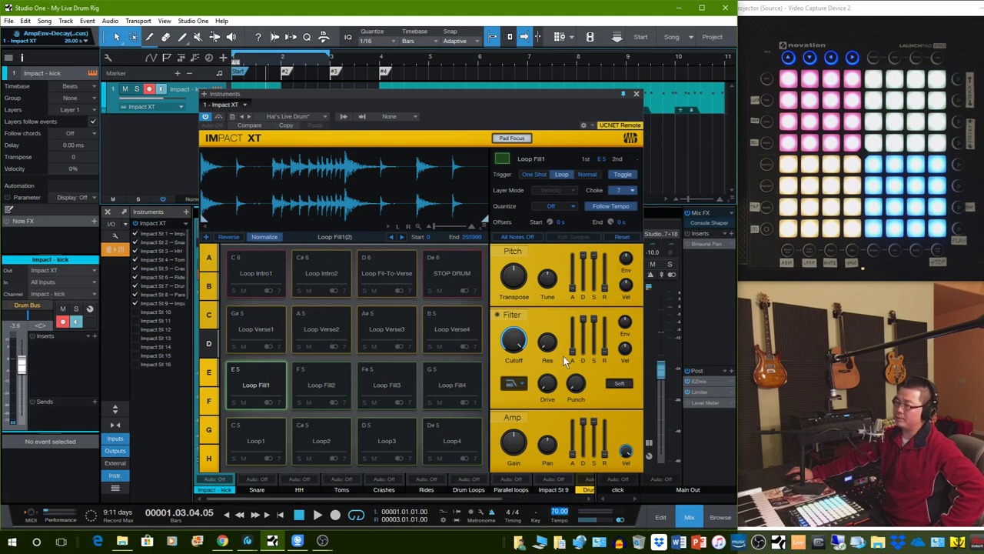
left_click(392, 398)
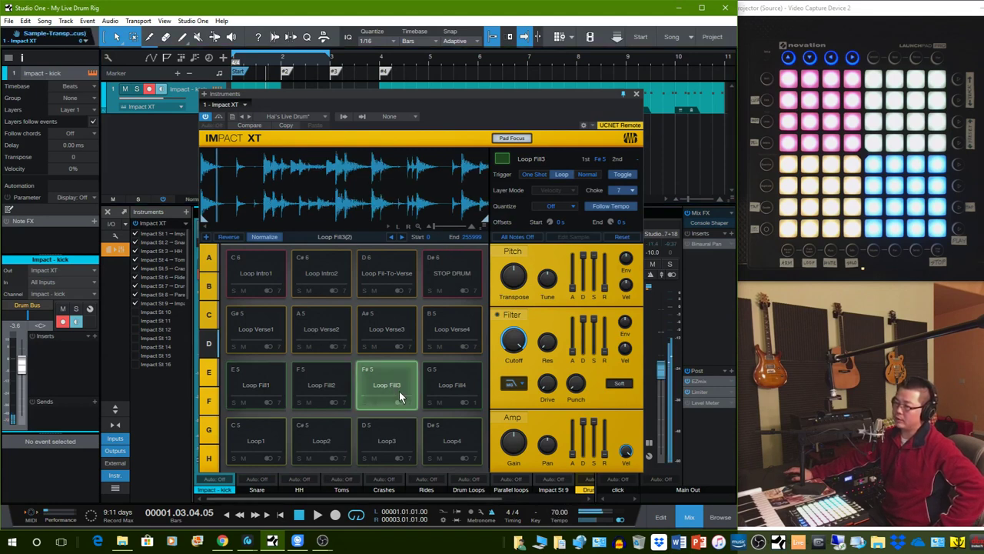
left_click(559, 515)
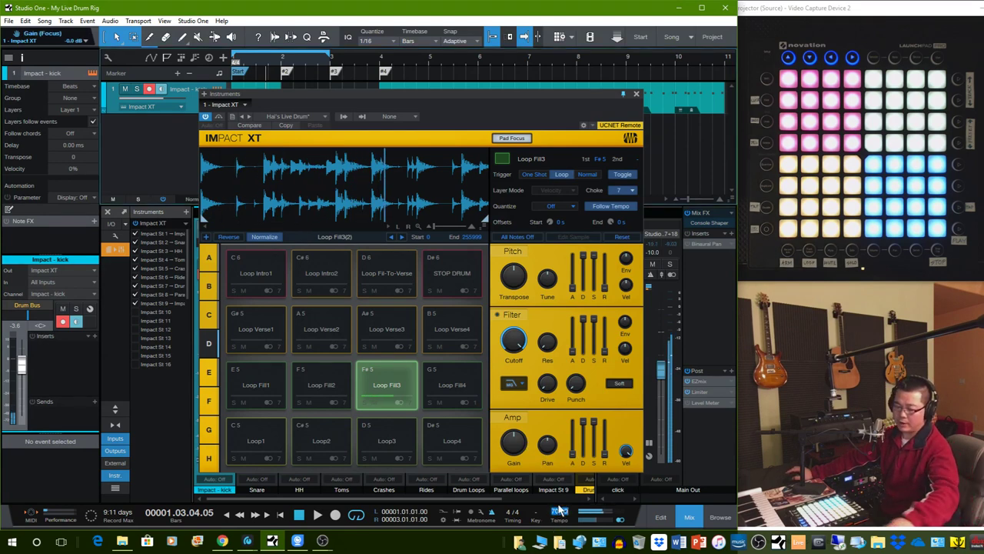
type("100")
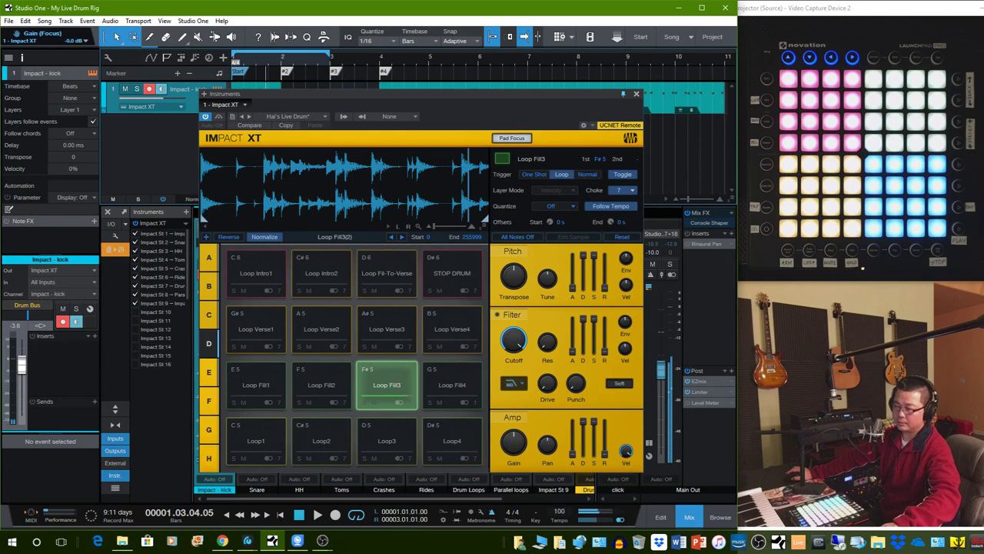
key("Return")
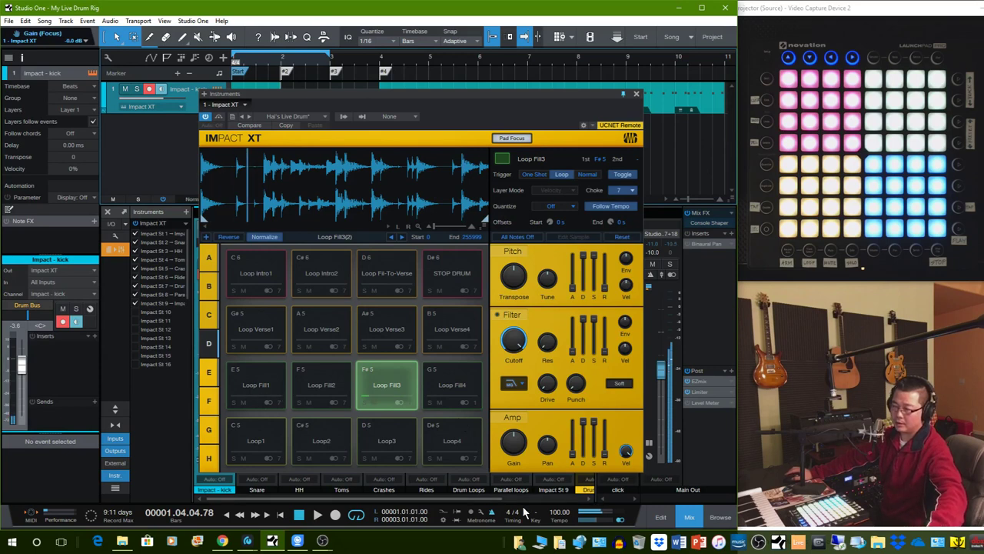
Step: Set the song tempo to 75 while Loop Fill3 plays and stop the loop
left_click(556, 511)
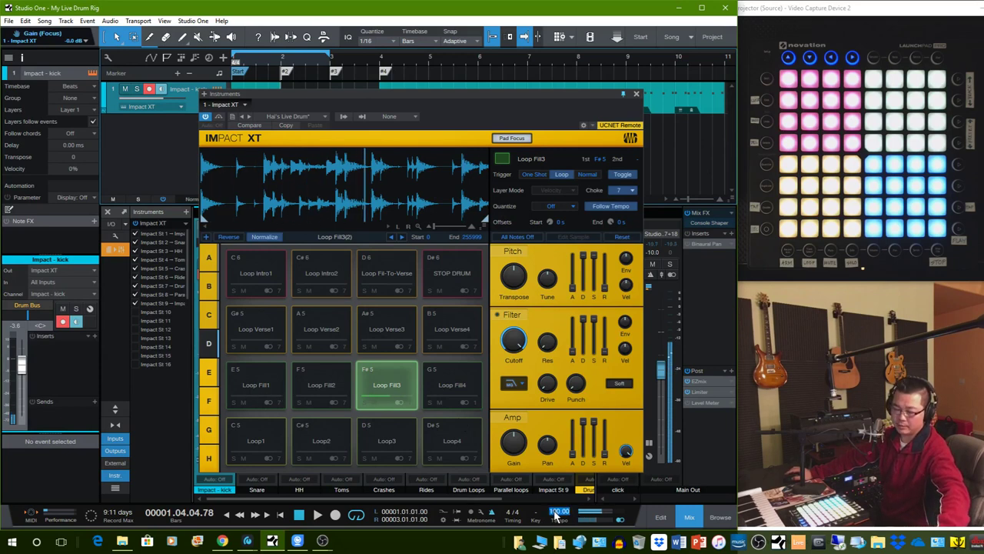
type("75")
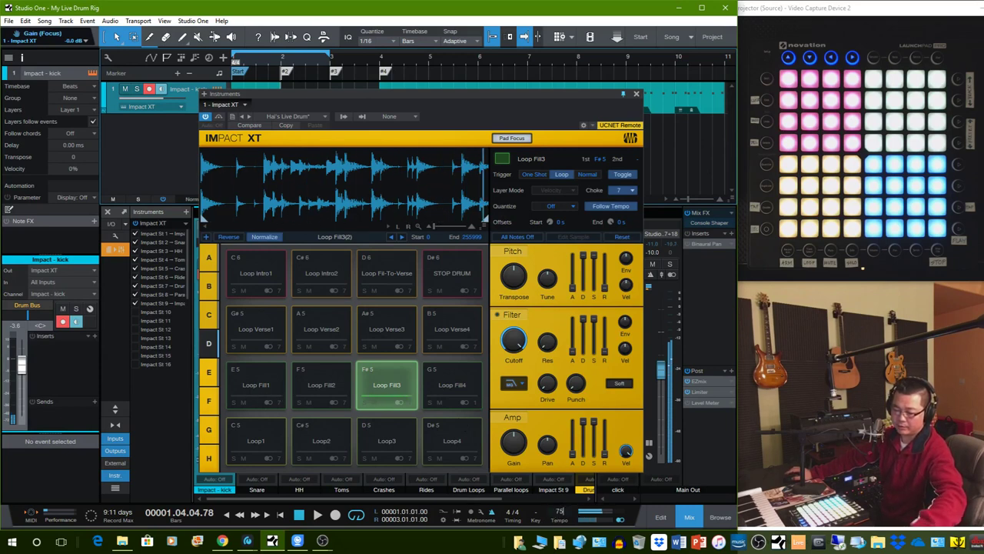
key("Return")
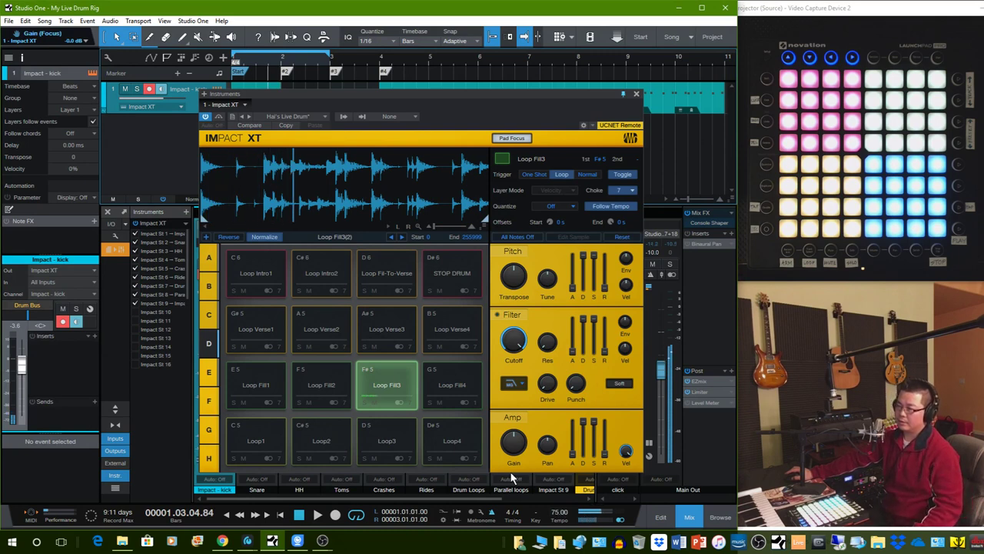
left_click(387, 383)
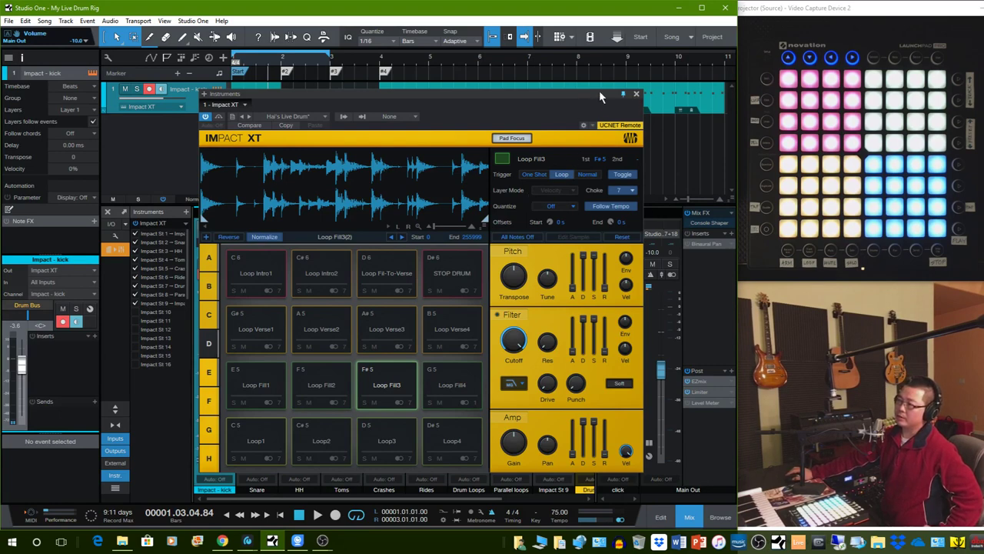
Step: Close the Impact XT editor and inspect the Drum Bus channel's inserts and sends and the Drum VCA fader in the mixer
left_click_drag(550, 99, 524, 115)
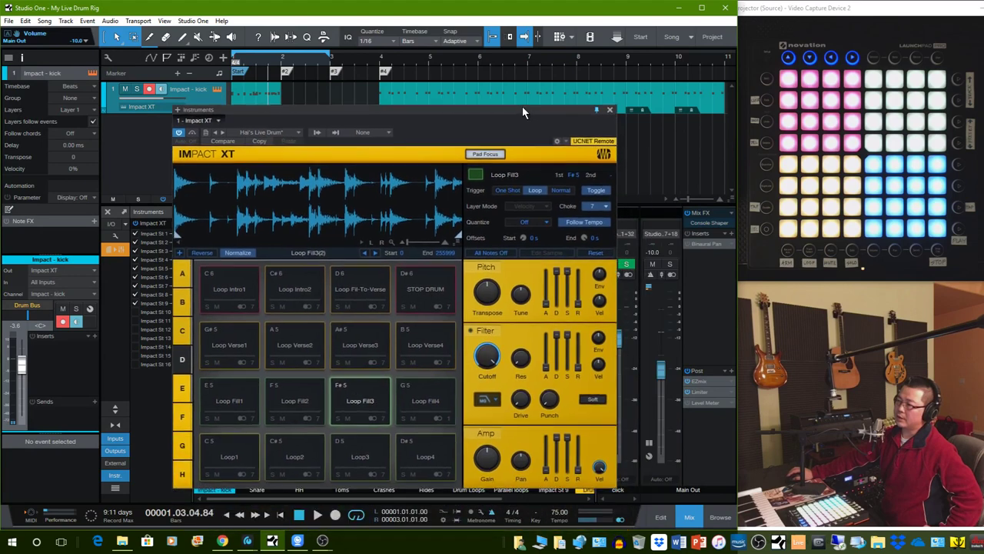
left_click(609, 110)
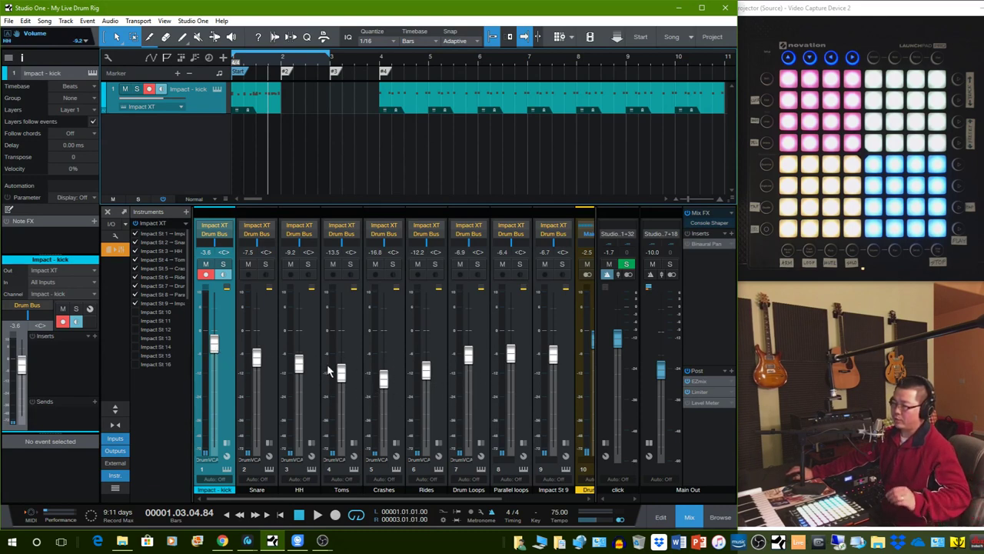
left_click_drag(415, 499, 547, 500)
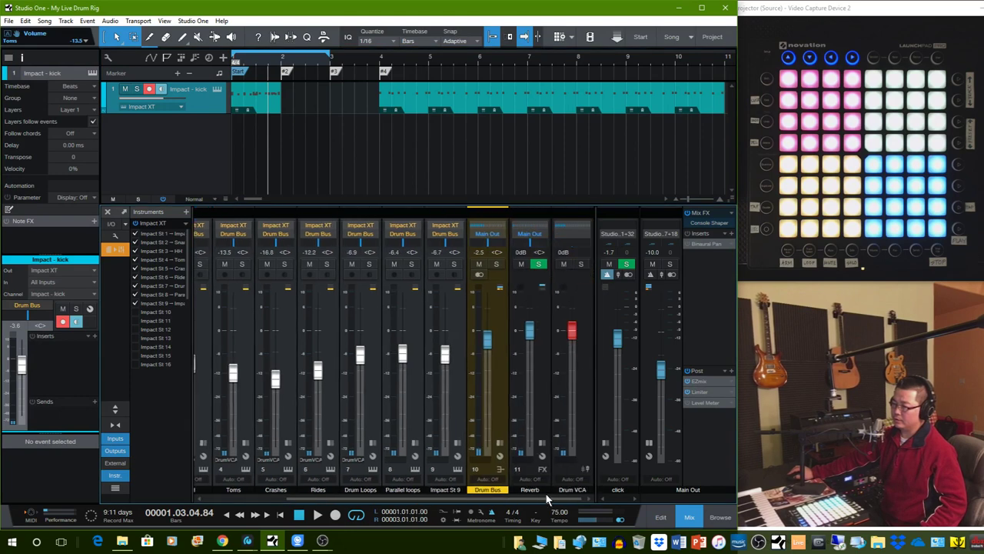
left_click(501, 443)
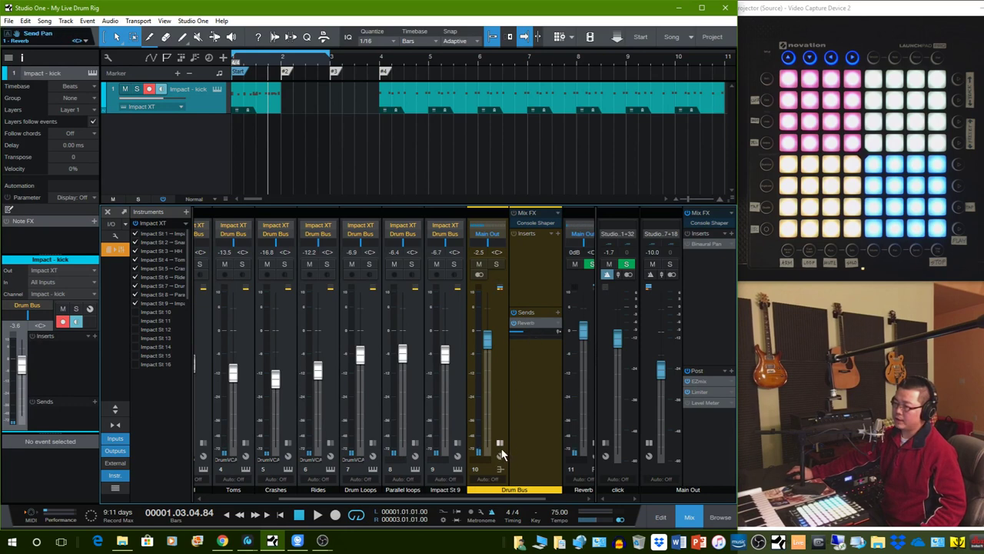
left_click(500, 444)
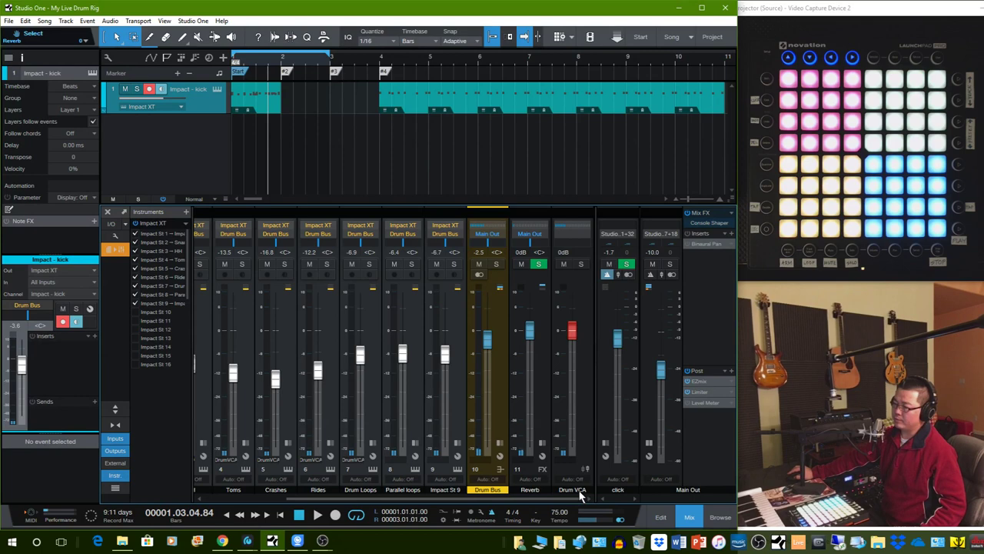
mouse_move(572, 334)
left_mouse_down()
mouse_move(574, 386)
mouse_move(572, 335)
left_mouse_up()
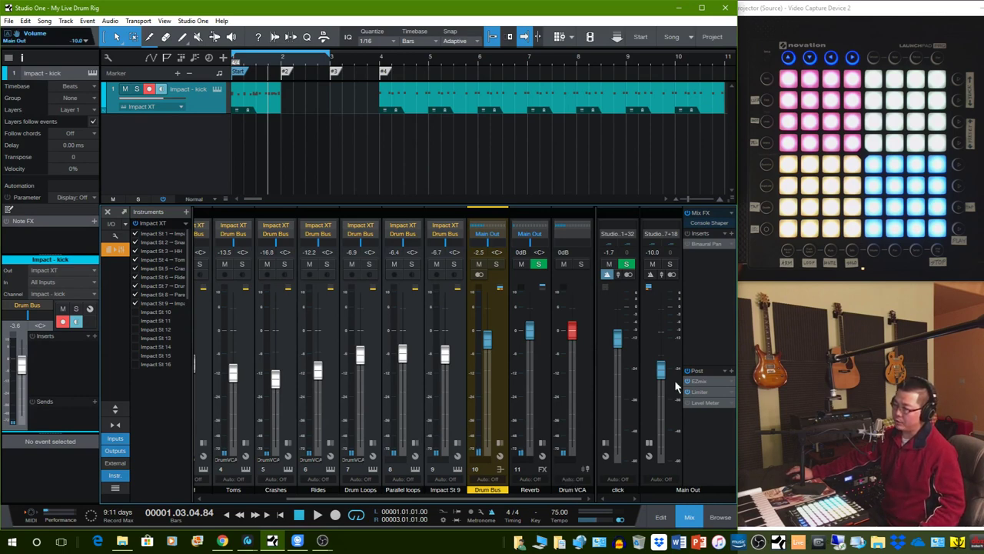
Step: Collapse the Main Out channel's effects section and check the hardware outputs assigned to the Main Out and click channels
left_click(650, 443)
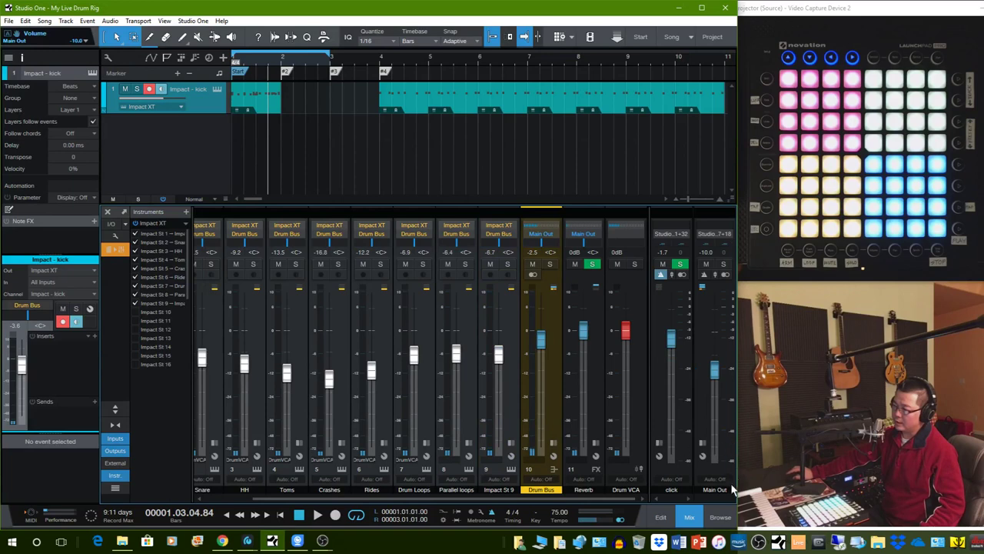
left_click(714, 233)
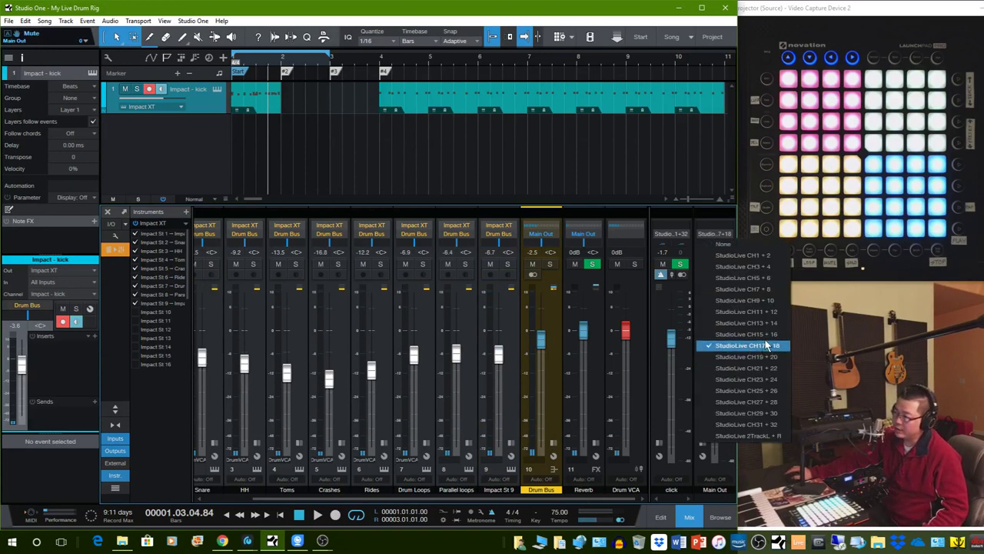
left_click(671, 235)
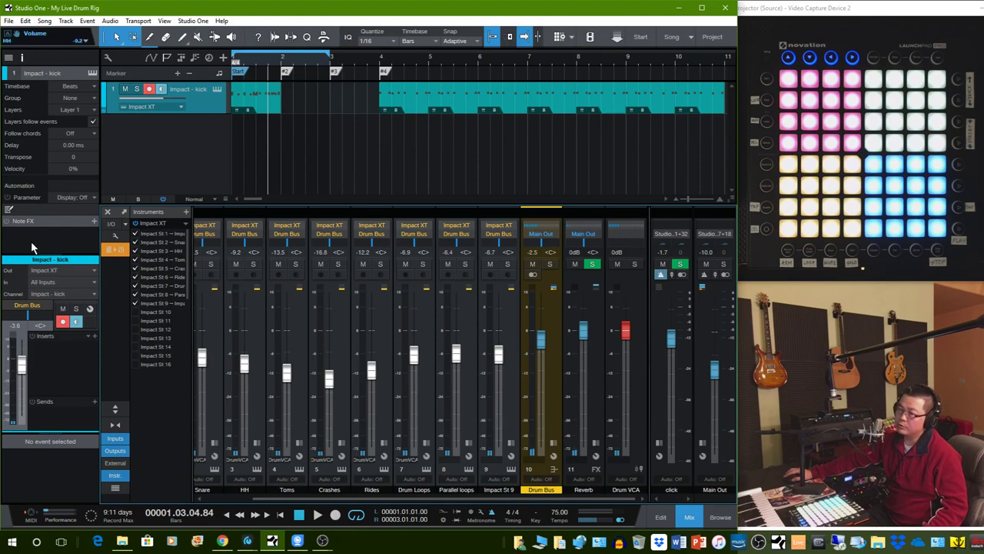
Step: Review the output routing of Main Out and click in the song's audio I/O setup
left_click(112, 227)
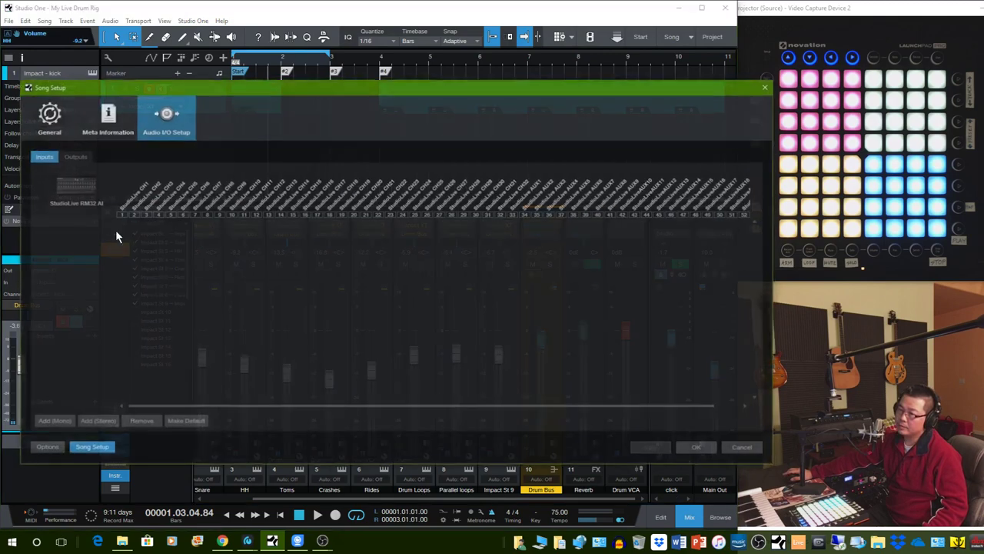
left_click(74, 157)
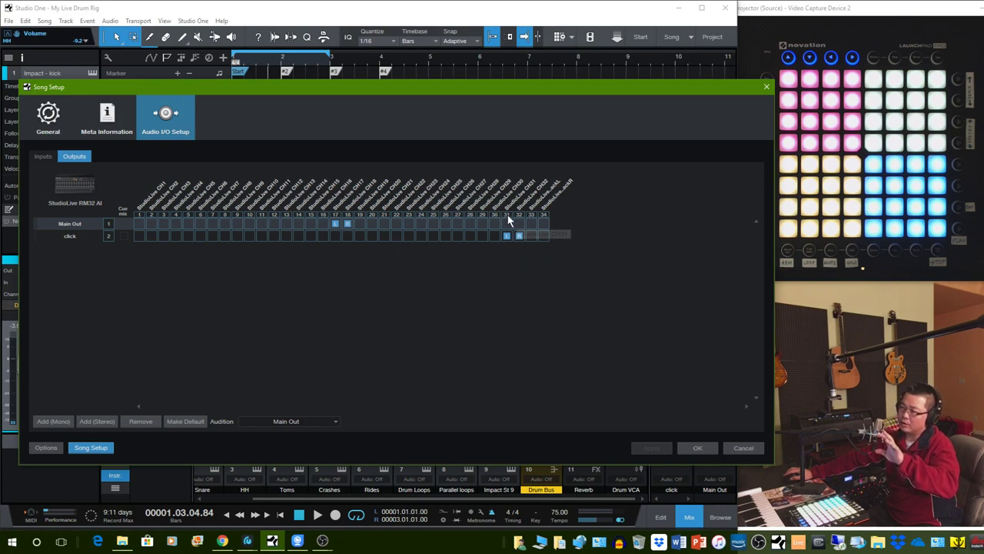
left_click(698, 449)
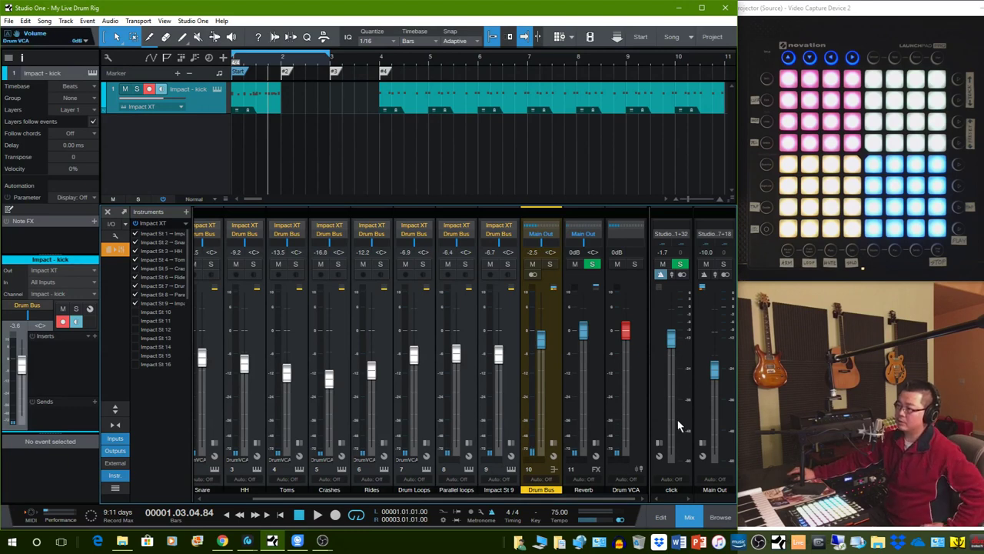
Step: Reopen the Impact XT editor from the Impact - kick track and reposition its window to expose the mixer channels
left_click(218, 90)
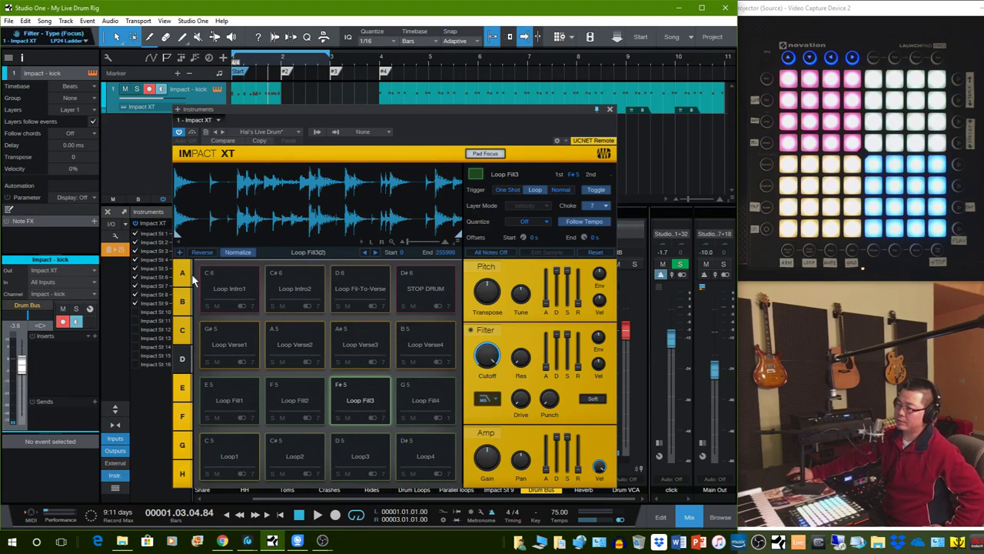
left_click(183, 275)
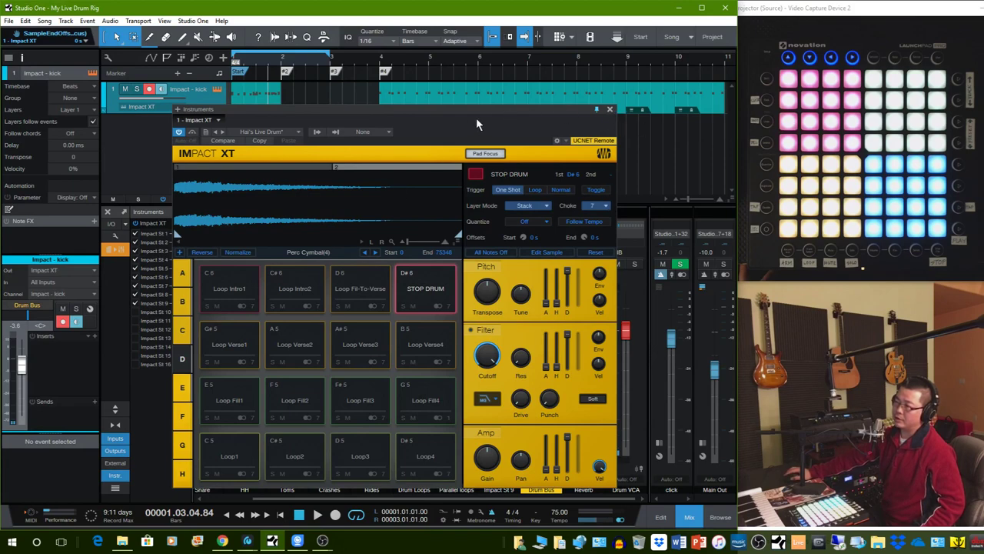
left_click_drag(477, 115, 478, 316)
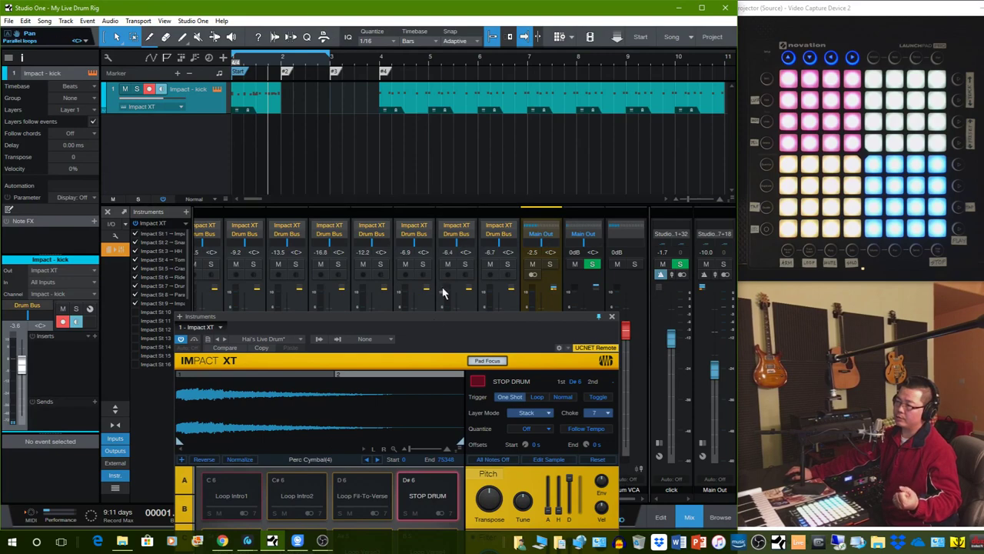
left_click_drag(415, 321, 413, 227)
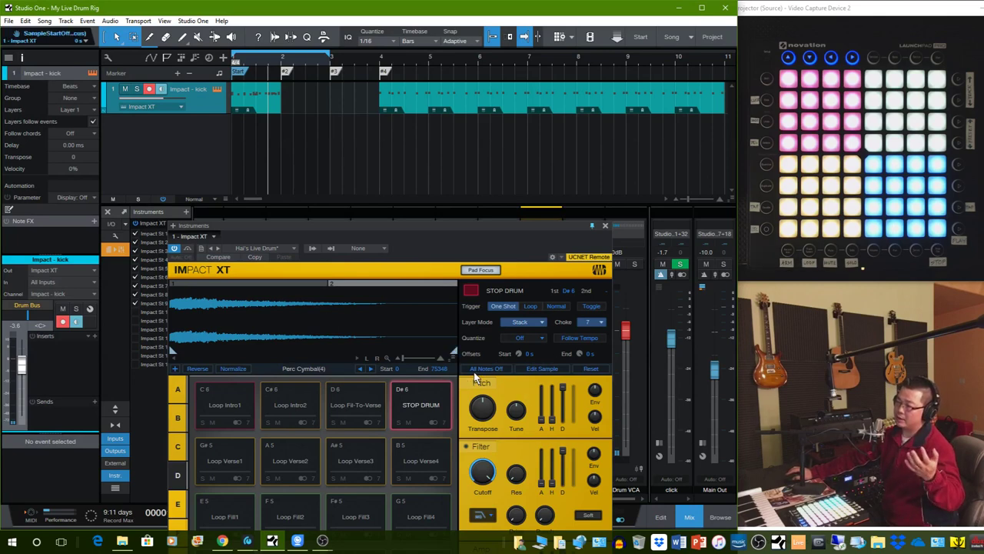
Step: Find Superior Drummer 3 among the available instruments and add it to the song on a new instrument track
left_click(723, 517)
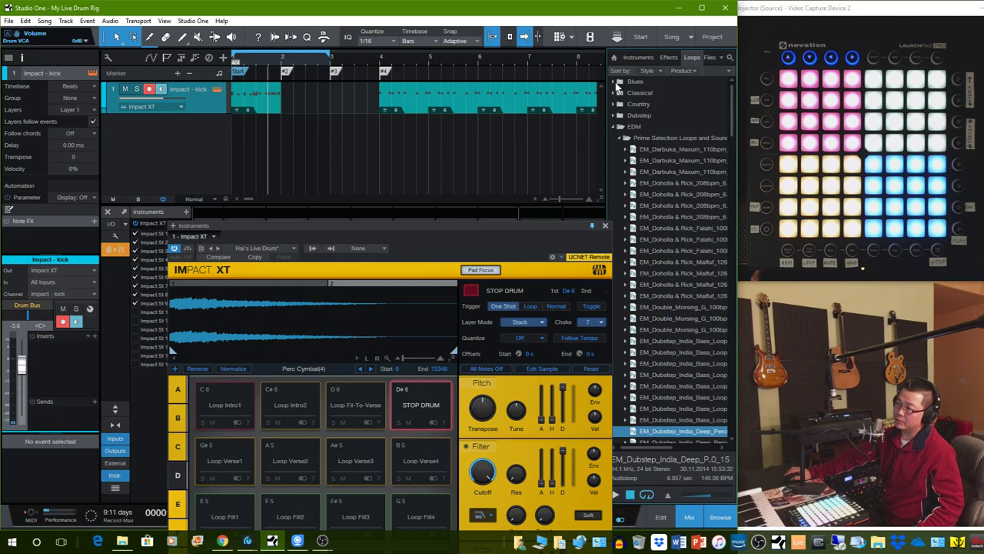
left_click(638, 56)
scroll(661, 358, "down", 5)
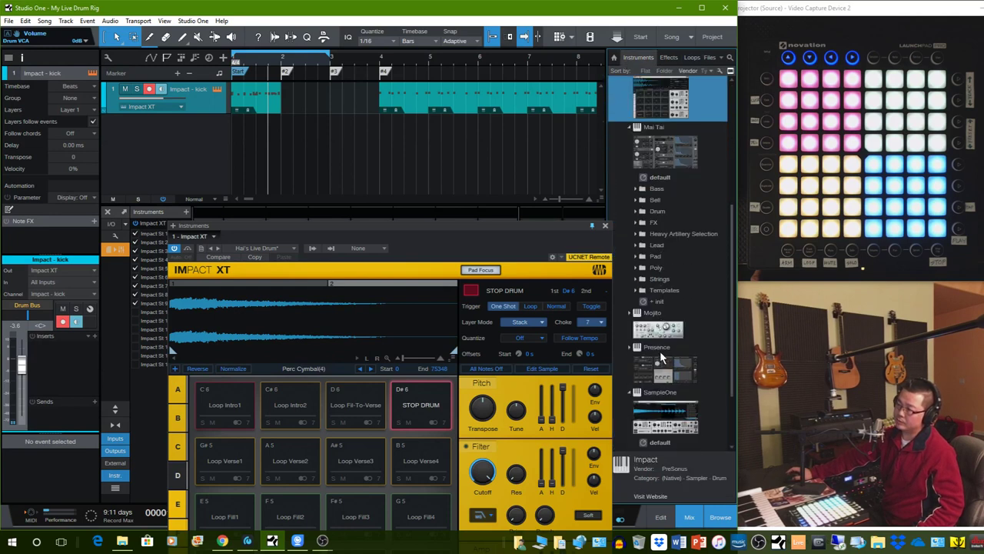
scroll(660, 357, "down", 3)
left_click_drag(669, 412, 301, 138)
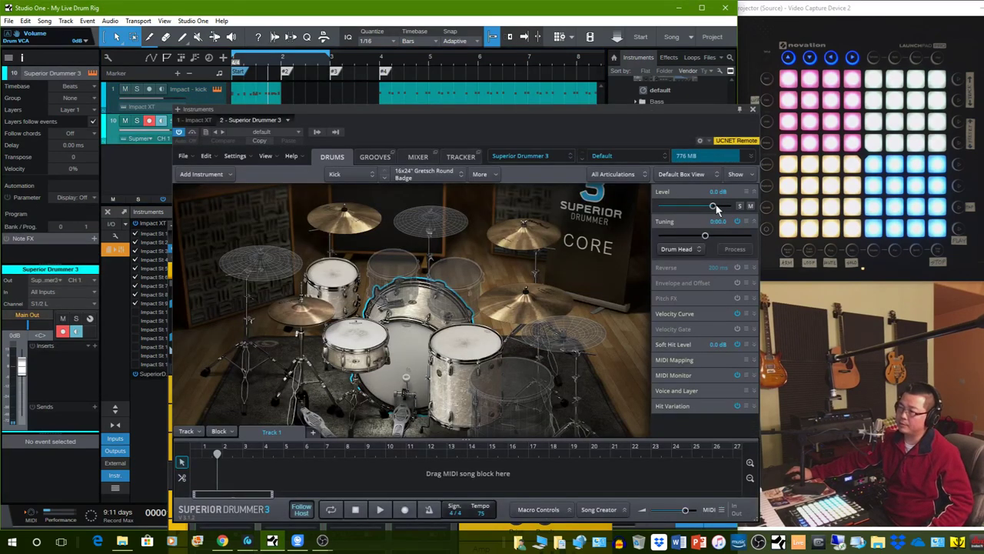
Step: Load the Ludwig Classic preset from the George Massenburg presets in Superior Drummer 3
left_click(661, 154)
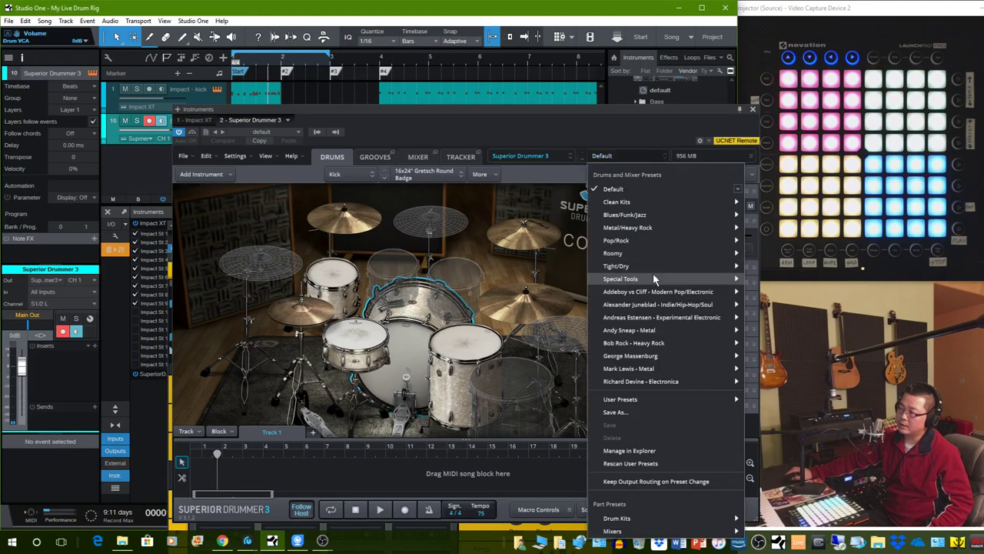
mouse_move(632, 358)
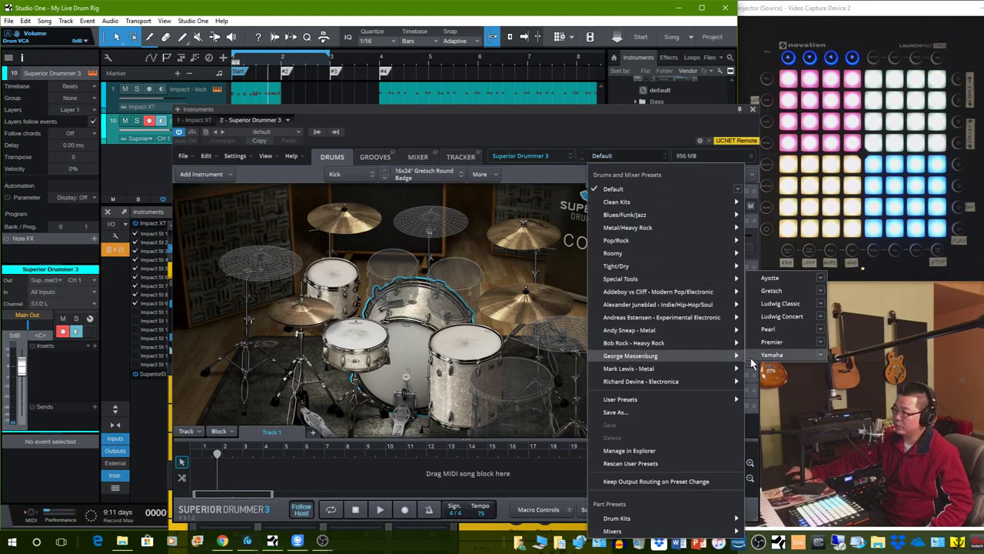
left_click(792, 306)
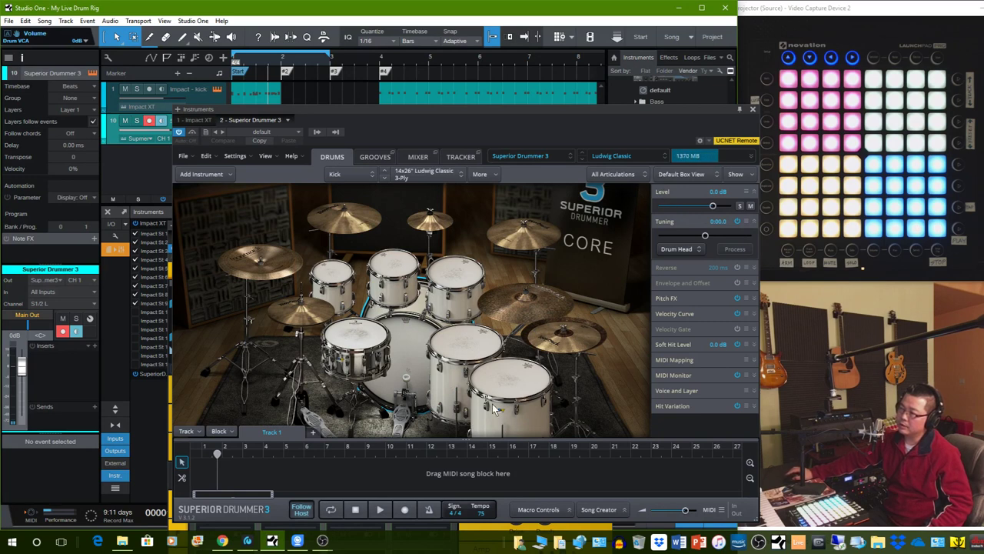
Step: Audition the Ludwig Classic kick drum repeatedly and move the Superior Drummer 3 window clear of the track list
left_click(410, 352)
left_click(410, 350)
left_click(410, 347)
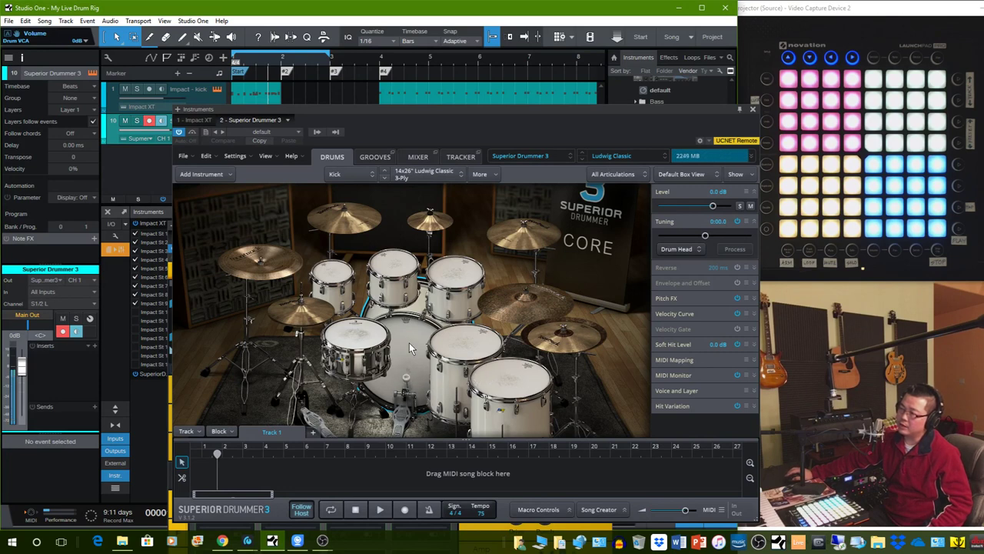
left_click(410, 348)
left_click(409, 347)
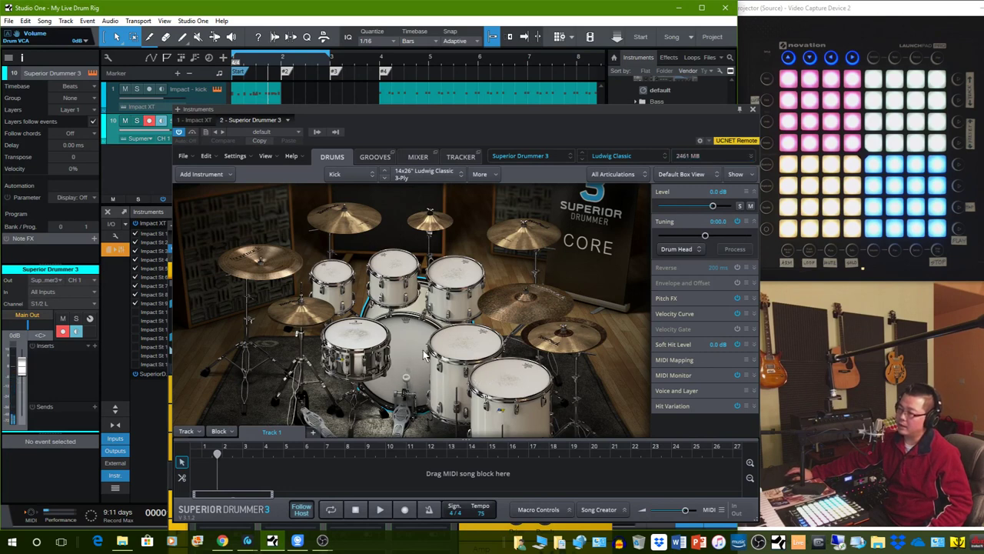
left_click(419, 351)
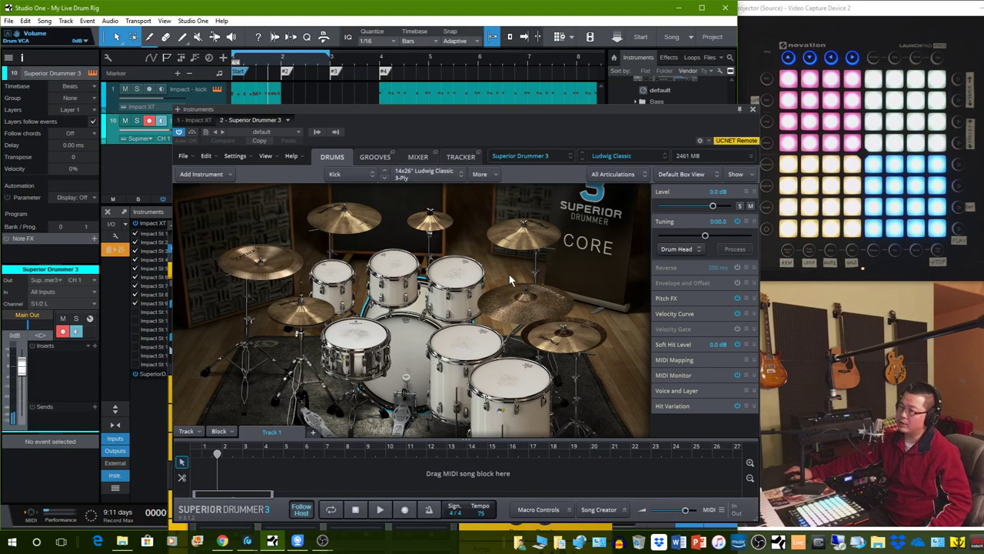
left_click_drag(637, 104, 656, 240)
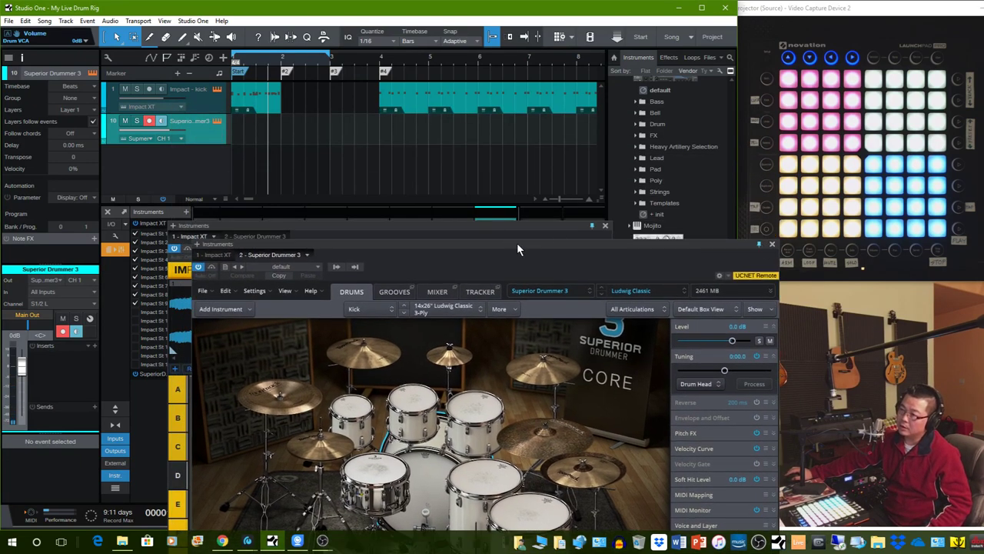
Step: Move the Superior Drummer 3 window aside, add SampleOne on a new instrument track and position its window beside Impact XT
left_click_drag(516, 242, 330, 228)
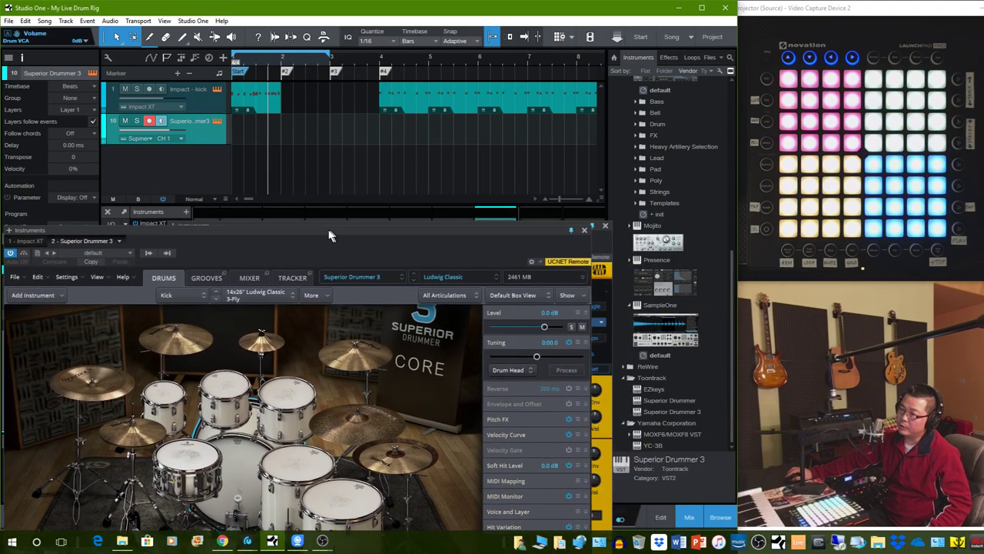
left_click(676, 335)
left_click_drag(677, 334, 319, 177)
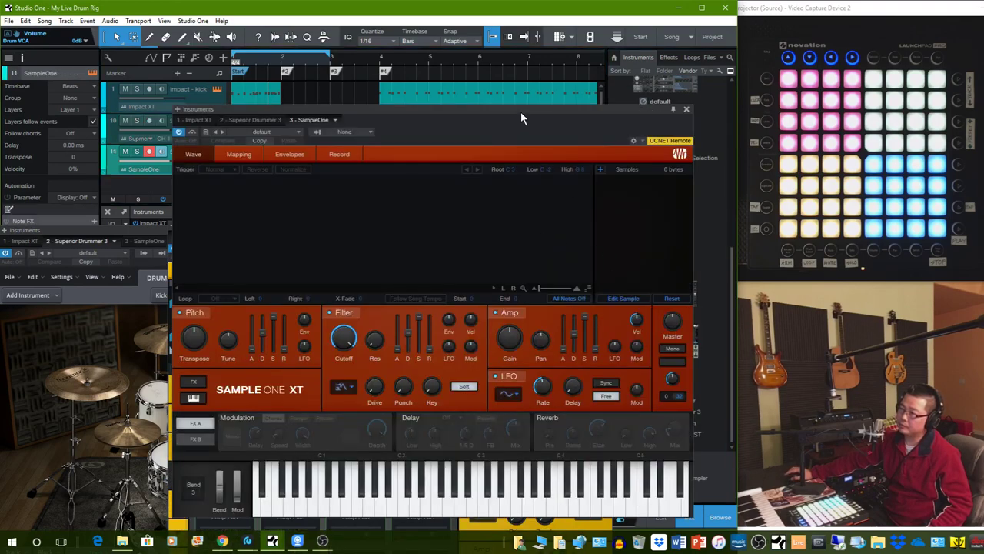
left_click_drag(516, 108, 819, 241)
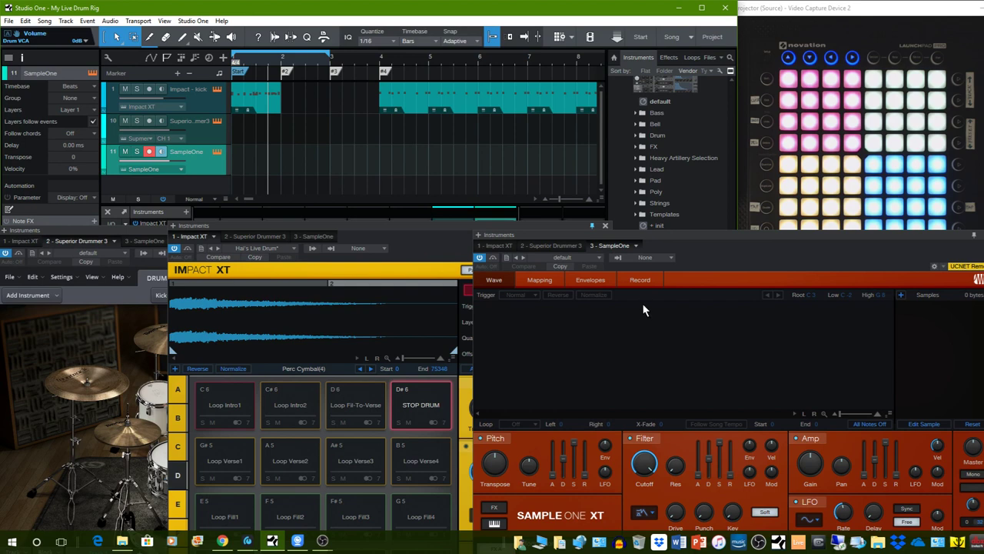
Step: Open SampleOne's recording page and set its record input to the Superior Drummer instrument channel S1/2 L
left_click(640, 280)
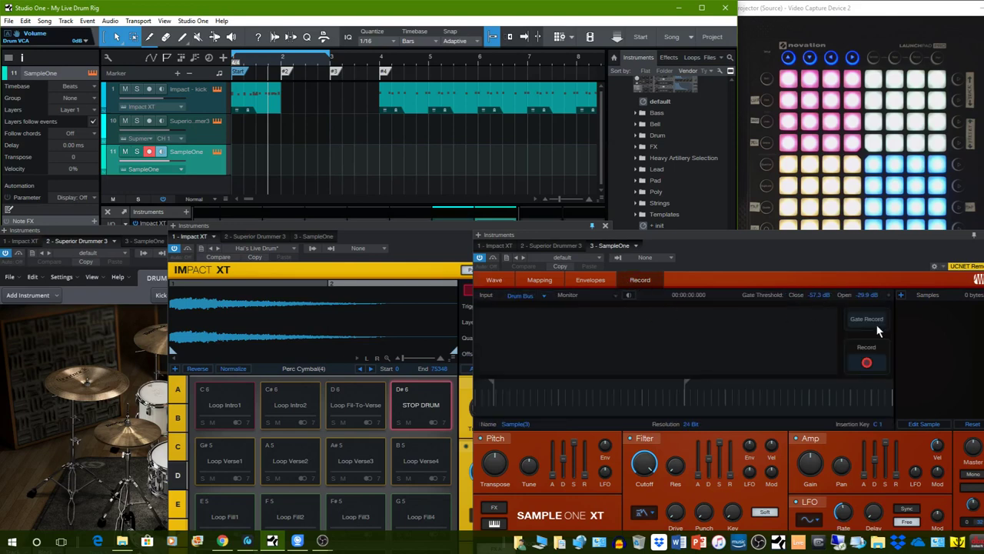
left_click(542, 298)
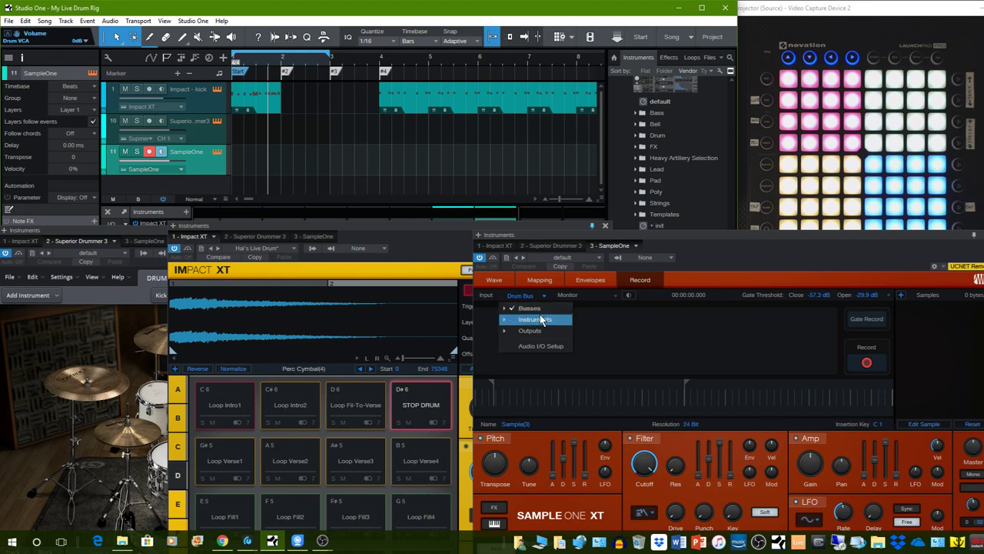
left_click(505, 308)
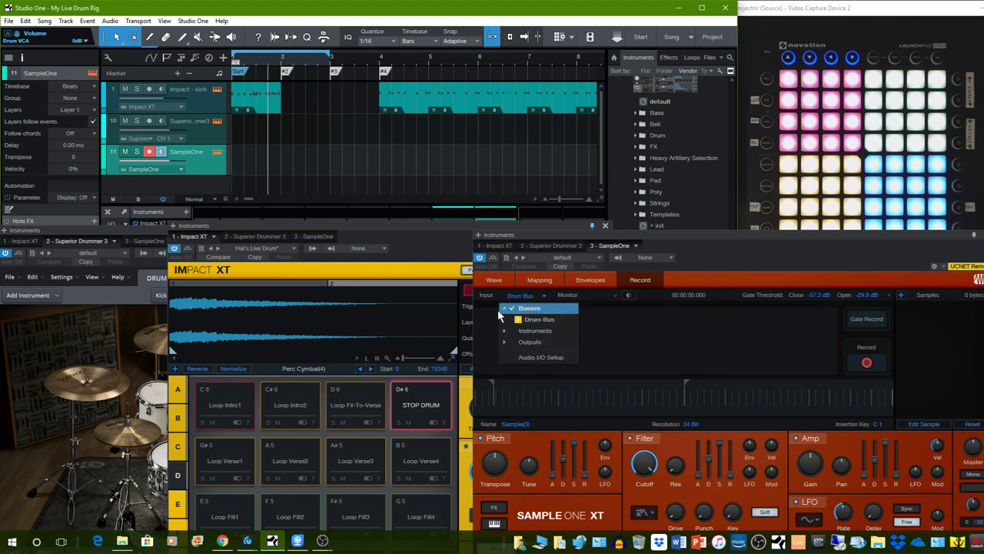
left_click(532, 342)
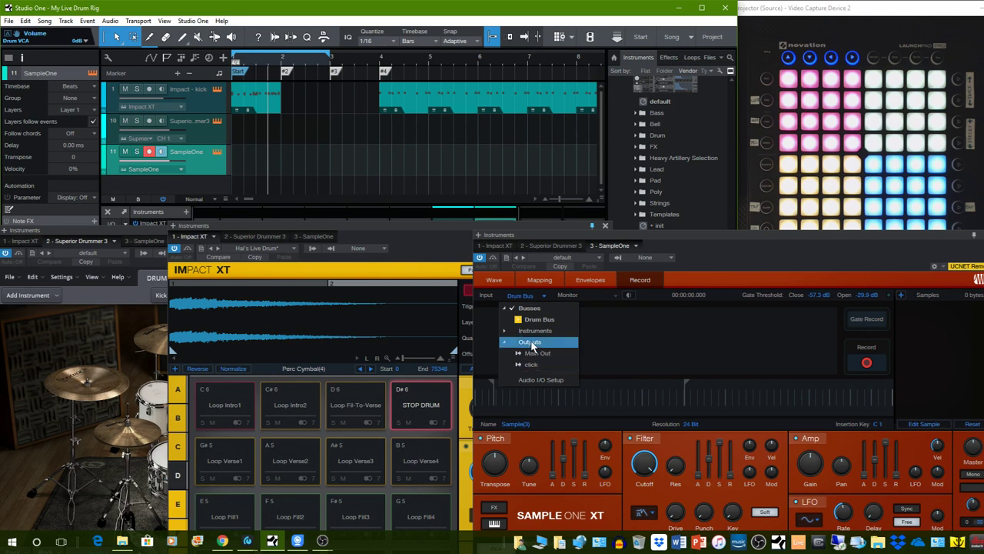
left_click(530, 334)
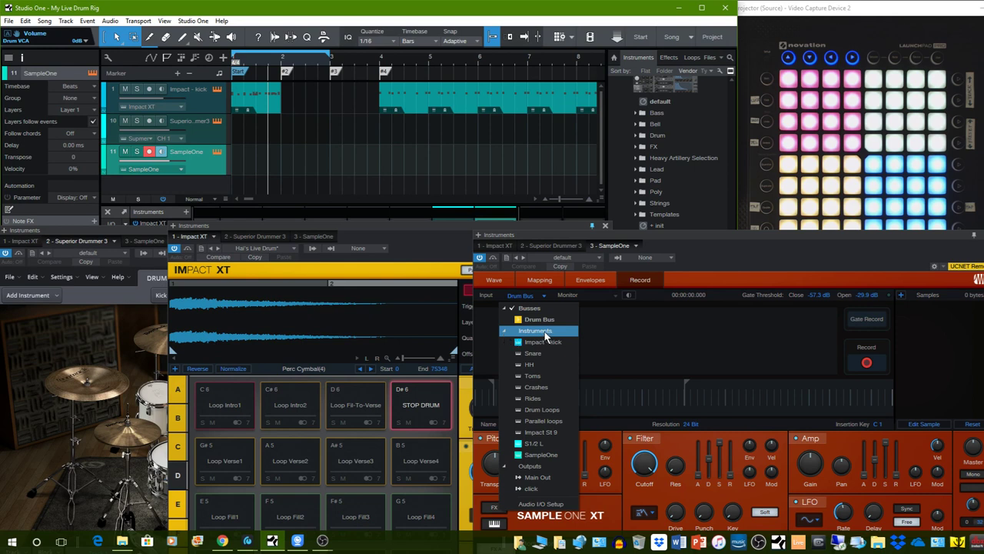
left_click(538, 445)
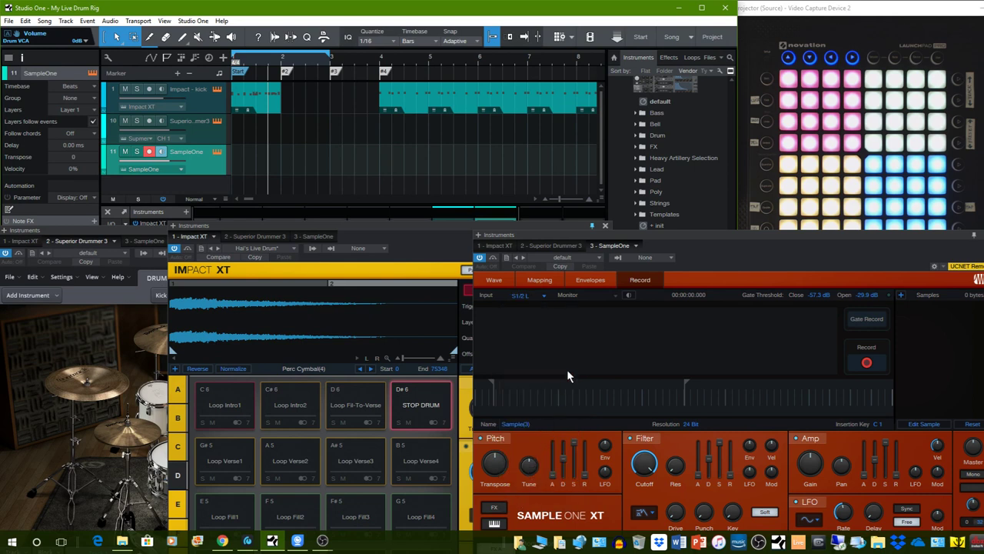
Step: Enable gate recording in SampleOne, set the close threshold to about -53.9 dB and name the sample kick
left_click(866, 319)
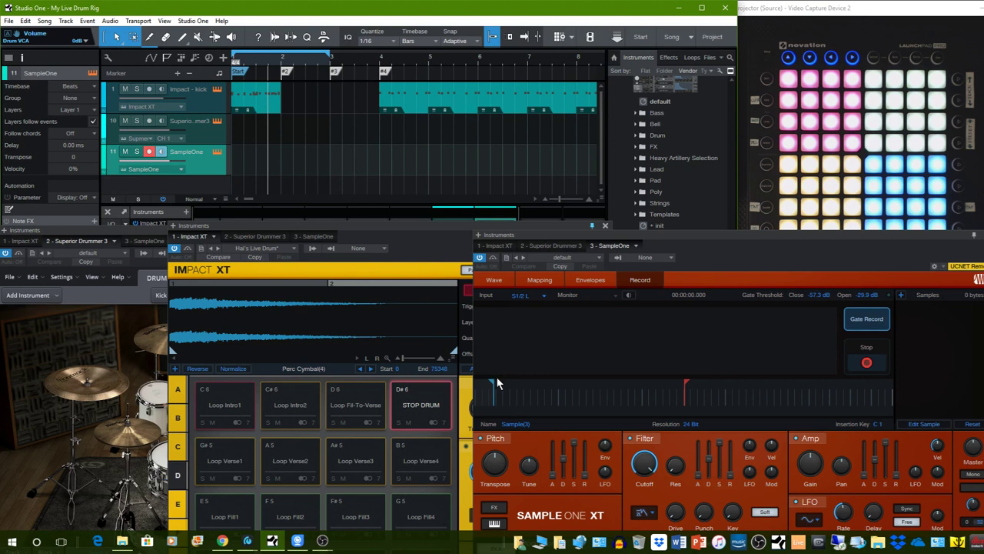
left_click_drag(495, 387, 516, 384)
left_click(524, 425)
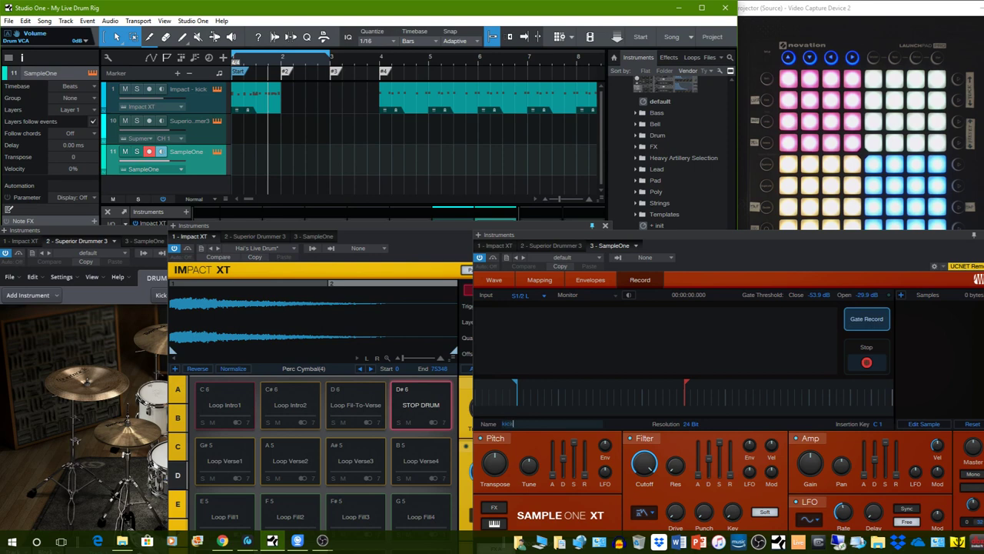
type("kick")
key("Return")
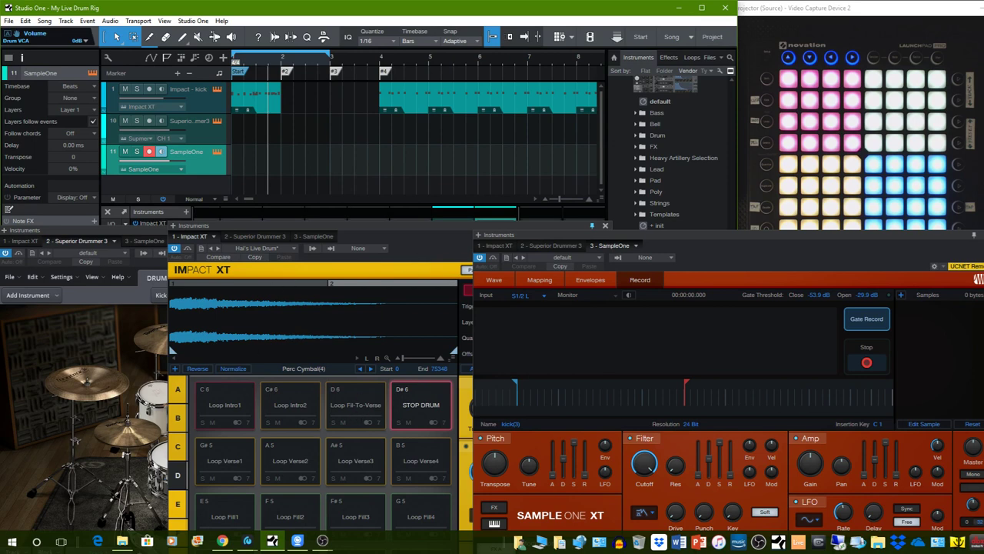
Step: Arrange the Superior Drummer 3 and SampleOne windows side by side and strike the kick drum to record it
left_click(110, 225)
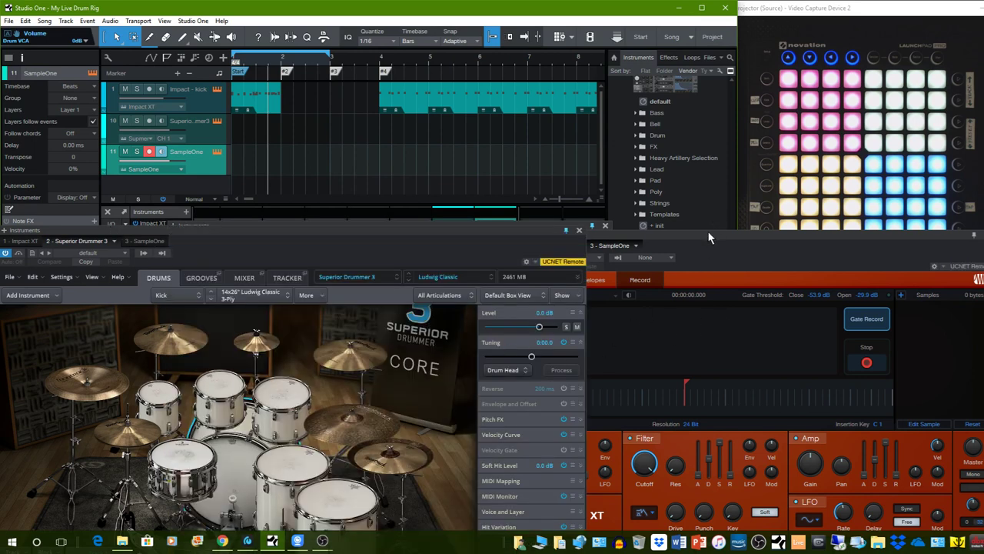
left_click_drag(707, 230, 780, 71)
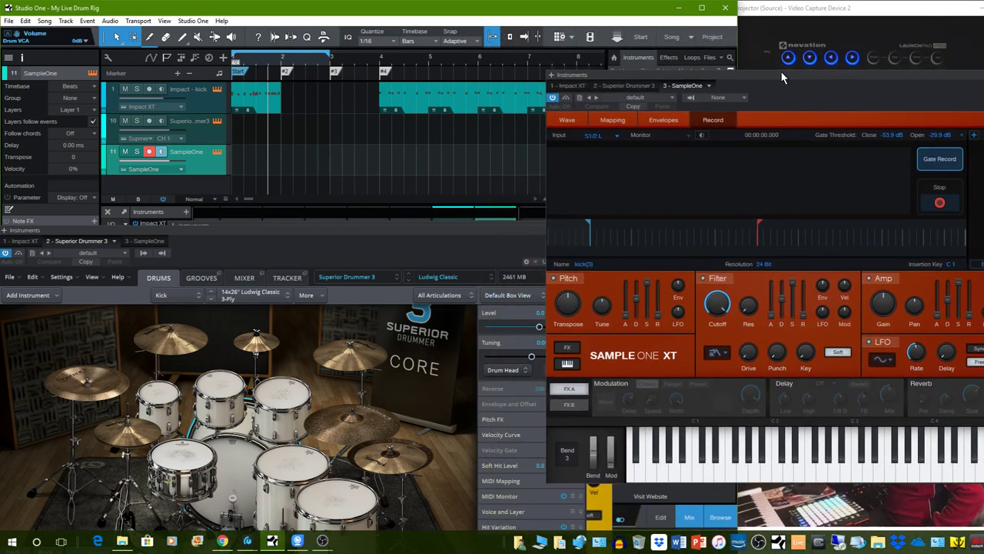
left_click(235, 475)
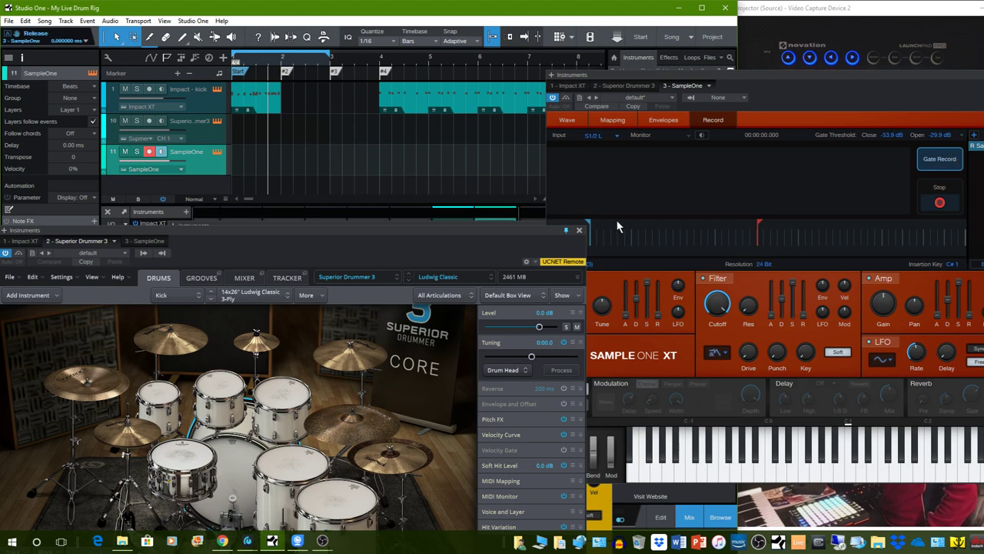
Step: Close the Superior Drummer 3 window, reposition Impact XT and assign the recorded sample from SampleOne to empty pad D#7
left_click(580, 230)
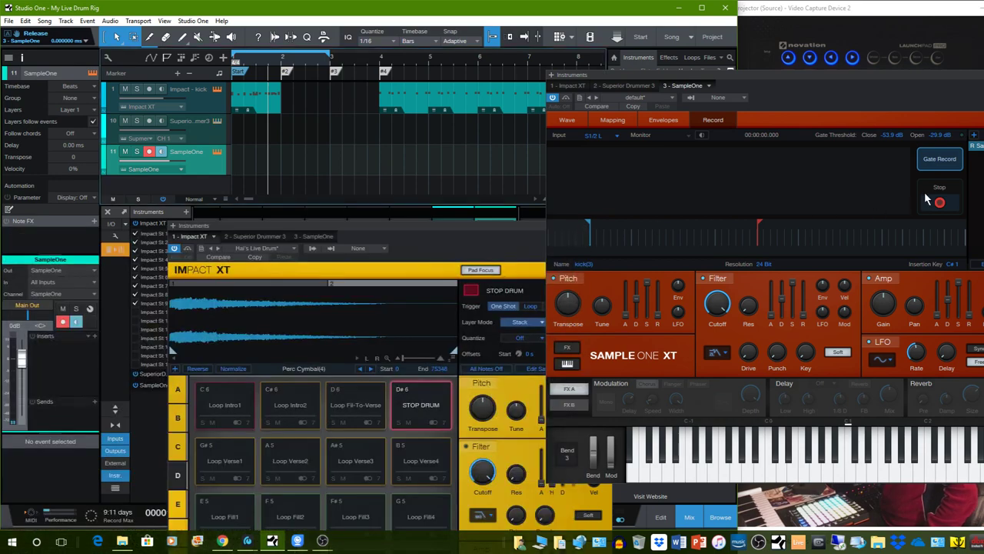
left_click_drag(412, 228, 344, 102)
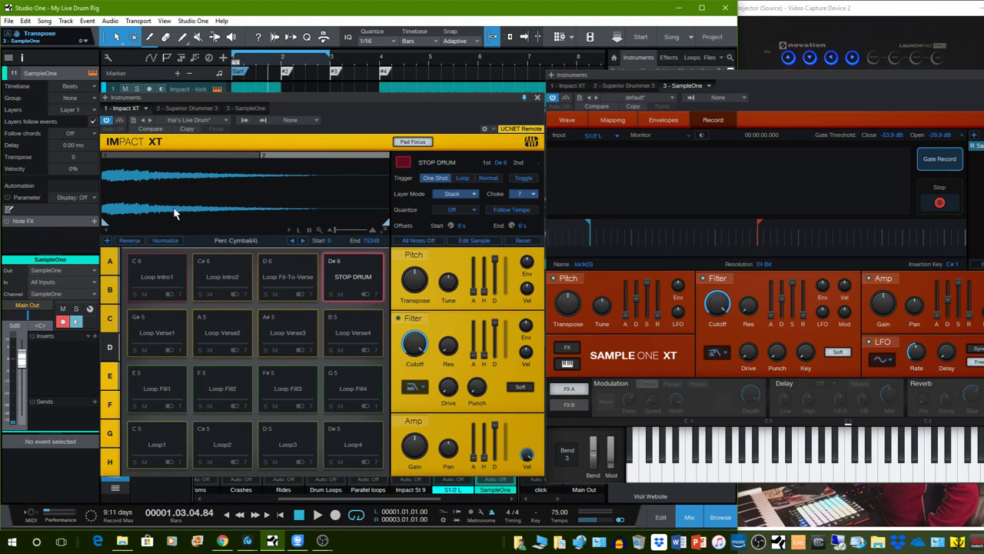
left_click(108, 348)
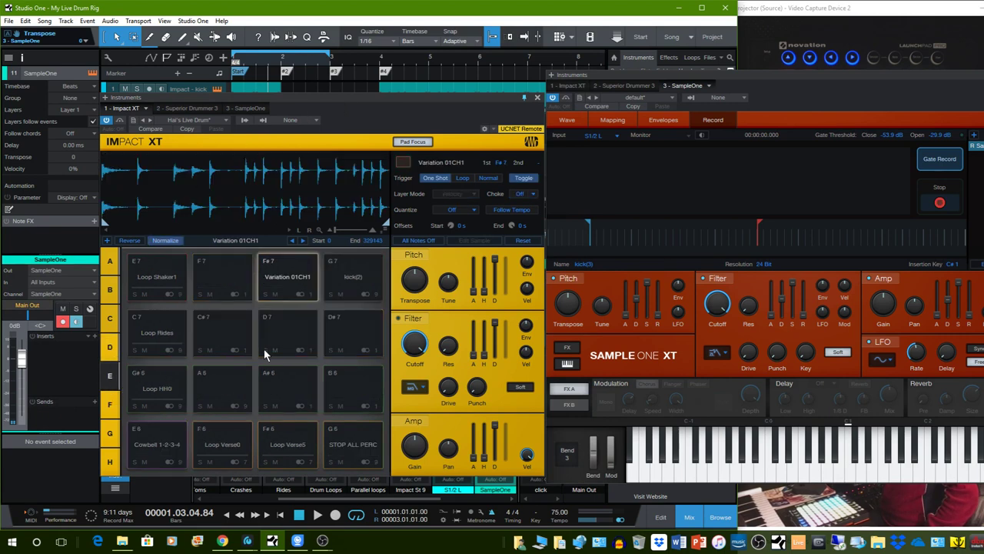
left_click(353, 339)
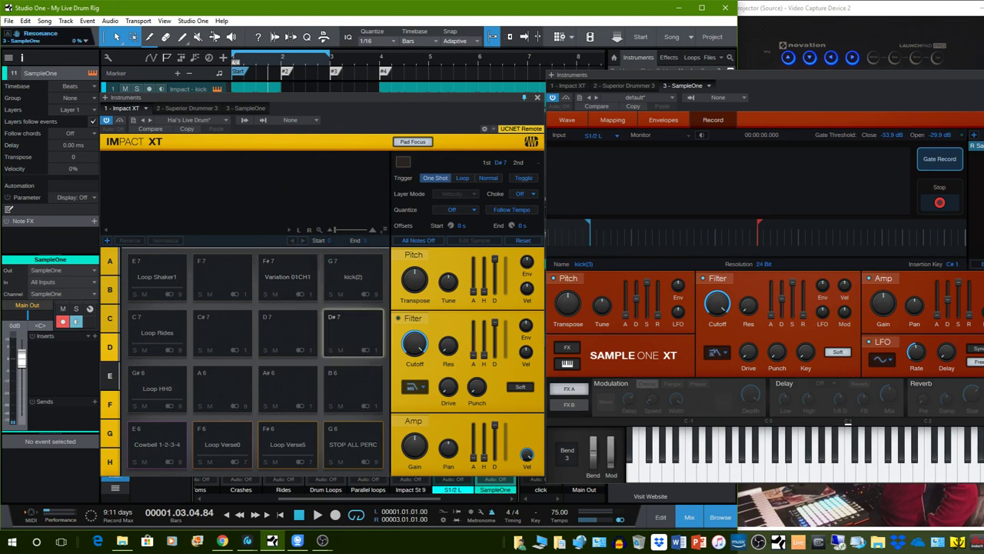
left_click_drag(599, 230, 354, 332)
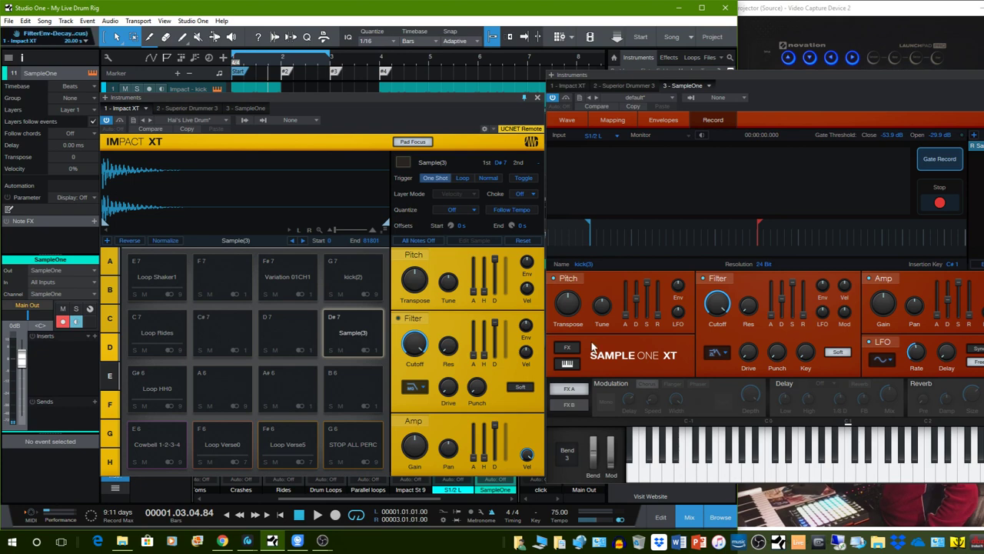
Step: Normalize the kick sample on pad D#7 and audition it several times
left_click(164, 241)
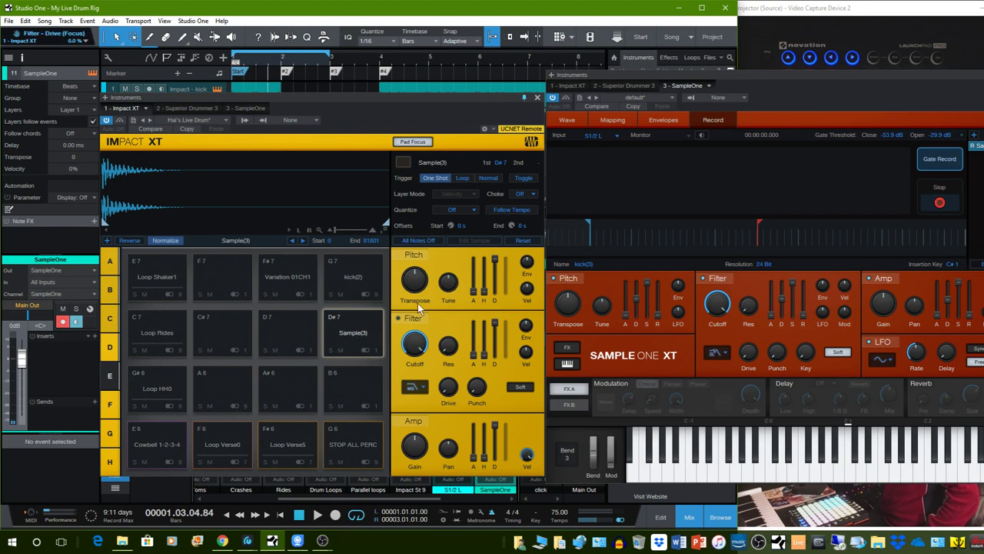
left_click(357, 346)
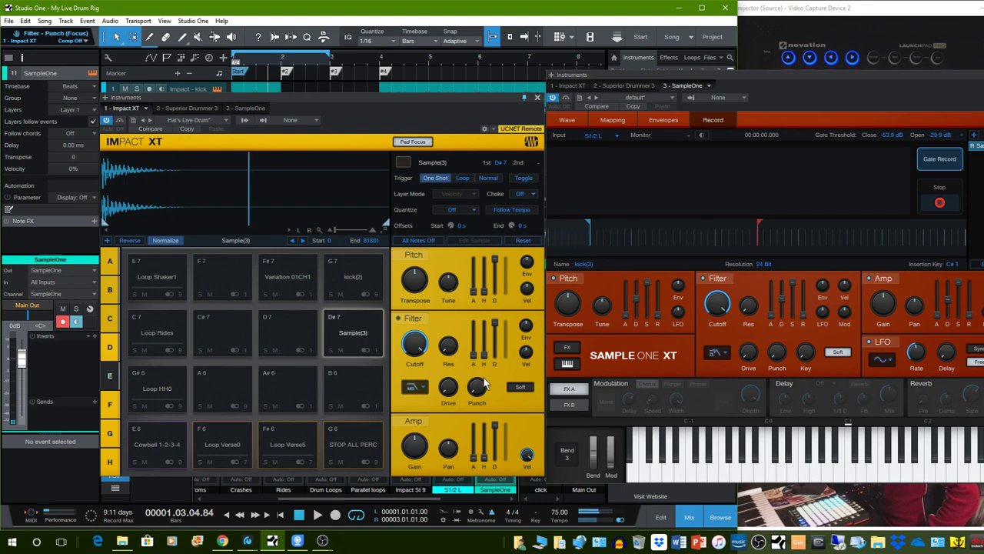
left_click(346, 333)
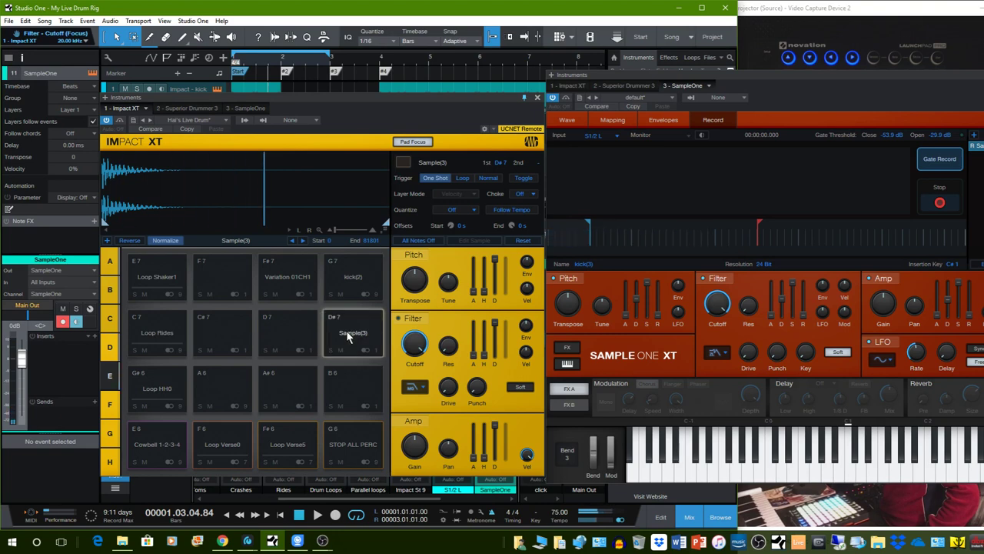
left_click(346, 333)
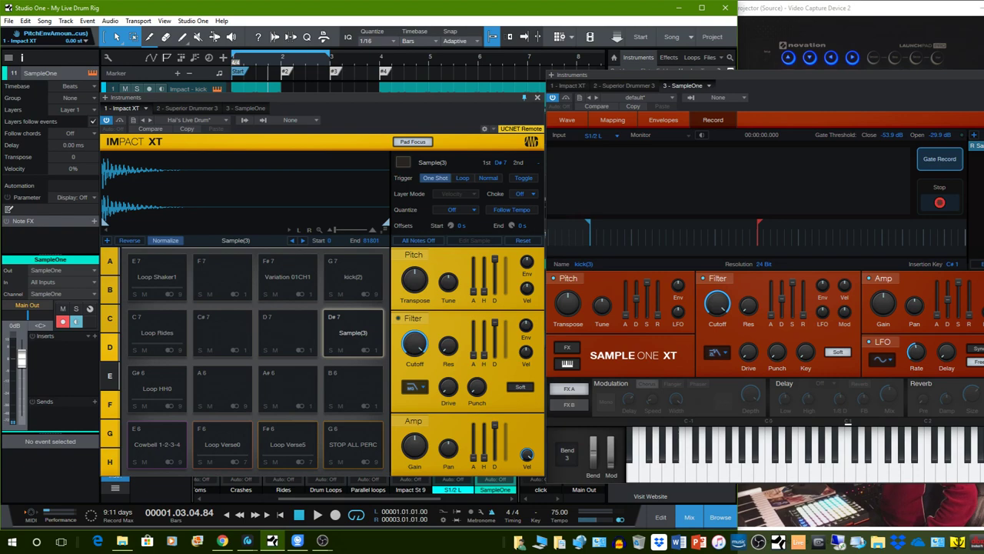
Step: Clear the SampleOne window from view and move the Impact XT window below the track list
left_click(464, 91)
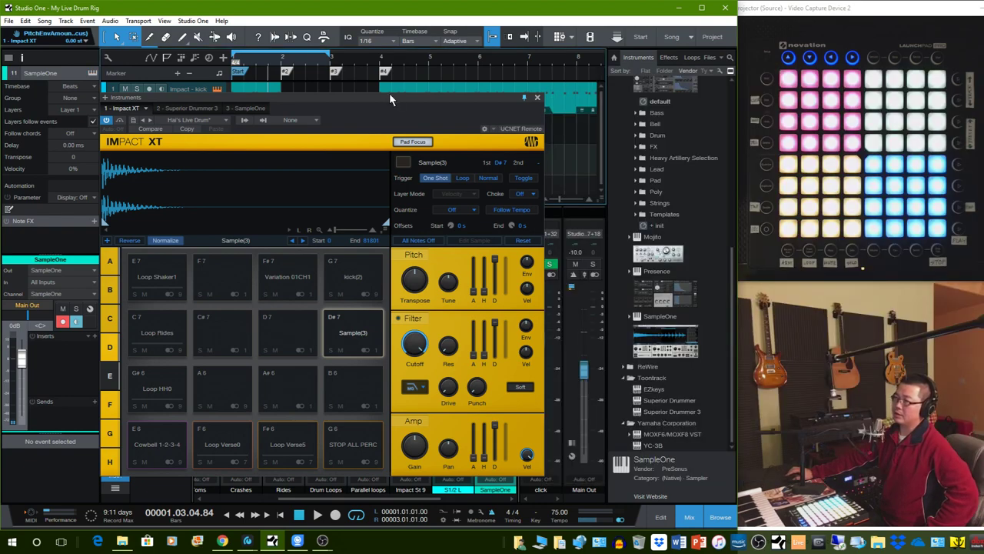
left_click_drag(391, 94, 435, 214)
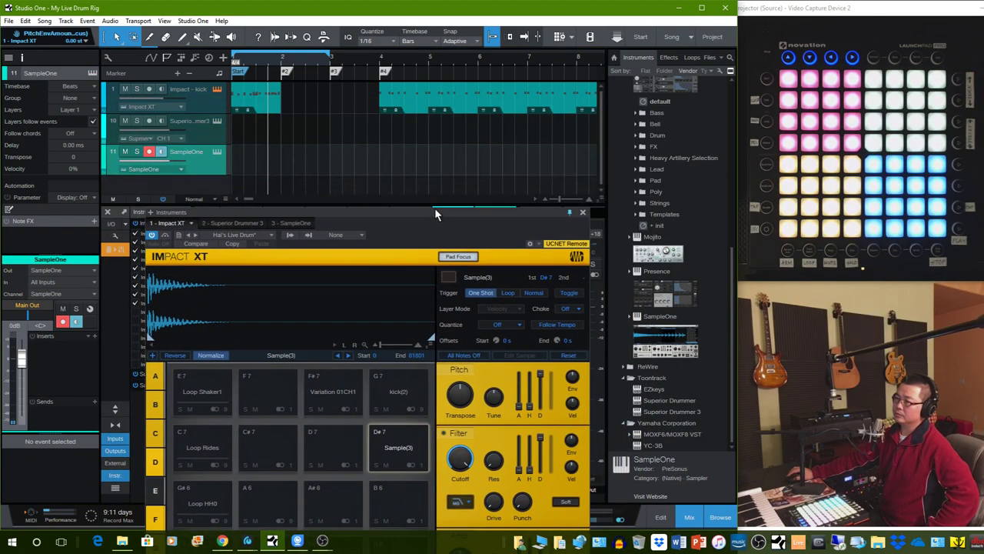
mouse_move(347, 210)
left_mouse_down()
mouse_move(336, 213)
mouse_move(330, 181)
mouse_move(333, 207)
left_mouse_up()
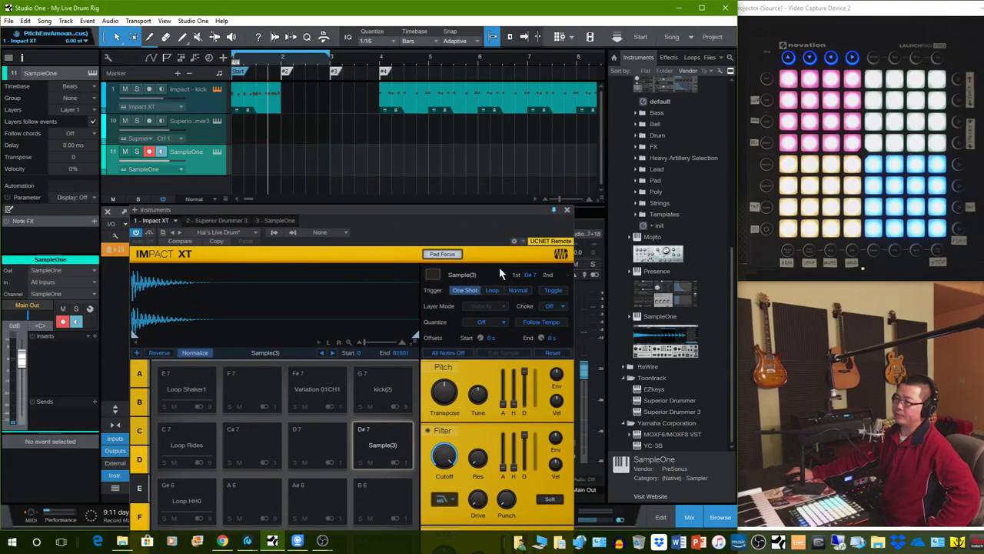
Step: Look through the EDM loops in Prime Selection Loops and Sounds, select Impact XT pad A6 and collapse the EDM folder
left_click(692, 58)
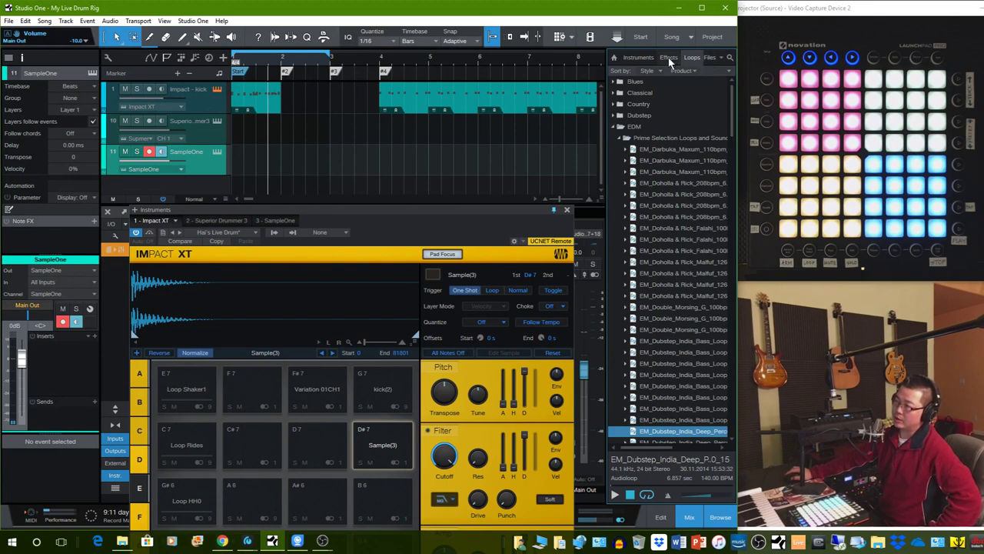
scroll(693, 370, "down", 15)
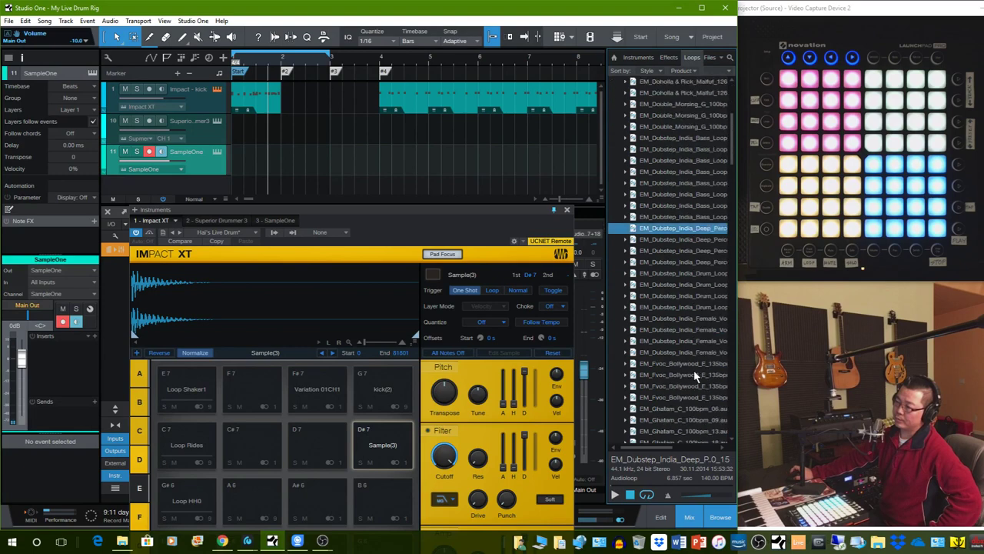
scroll(691, 365, "down", 15)
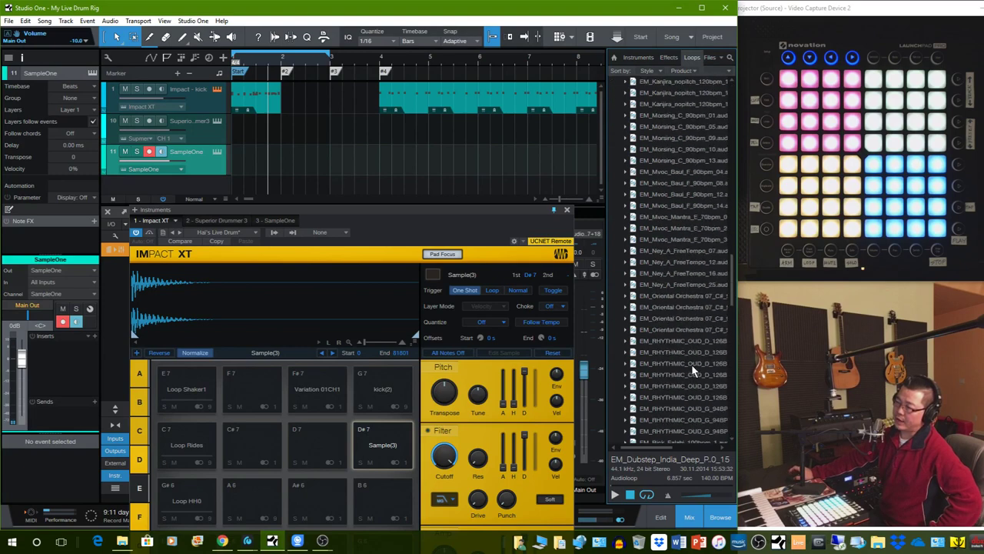
scroll(691, 367, "up", 15)
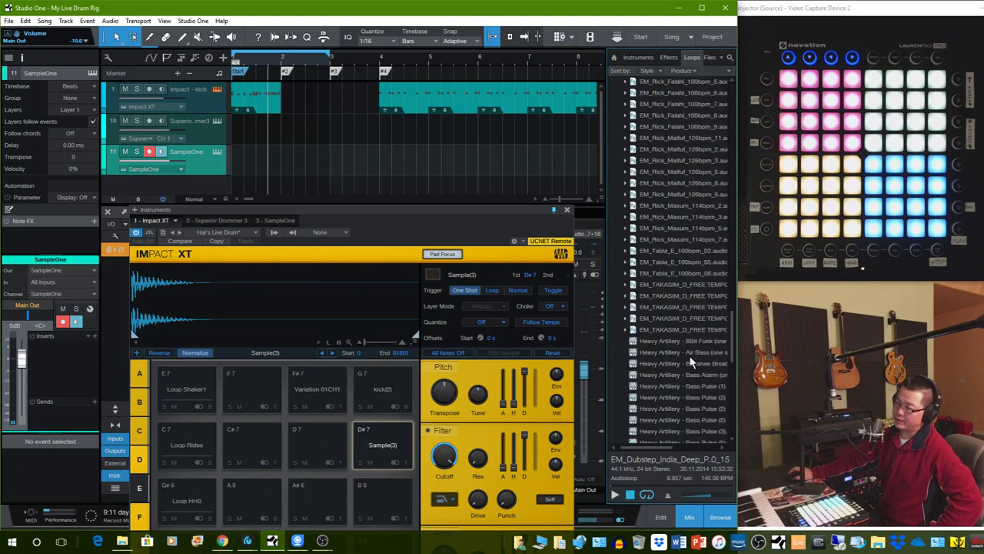
mouse_move(680, 296)
left_mouse_down()
mouse_move(384, 315)
mouse_move(281, 397)
mouse_move(253, 391)
mouse_move(669, 303)
left_mouse_up()
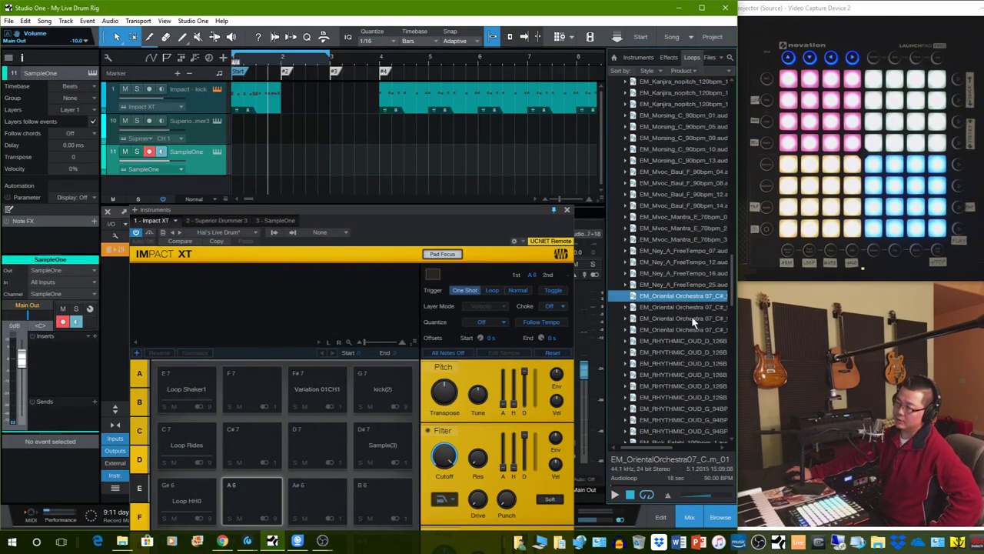
scroll(687, 274, "down", 10)
scroll(685, 161, "up", 15)
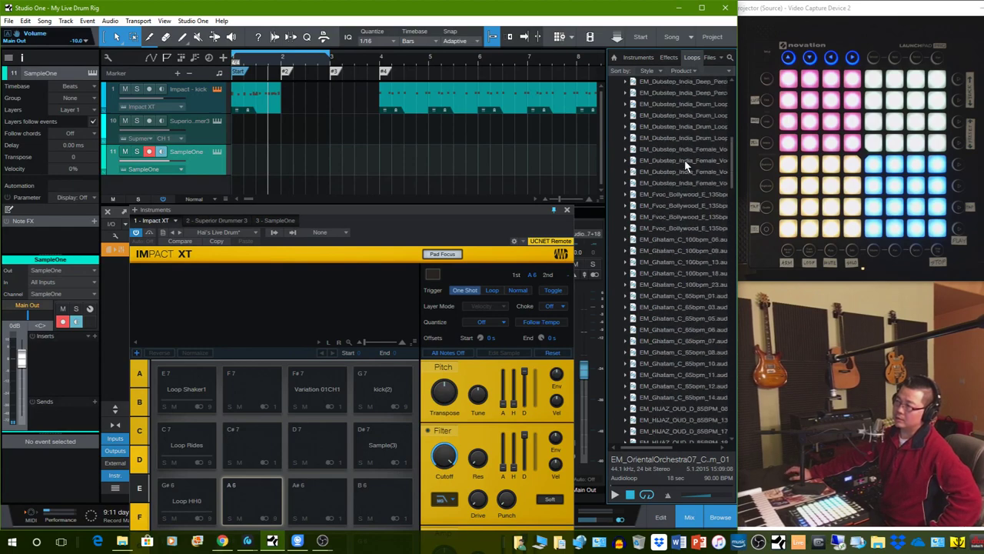
left_click(621, 128)
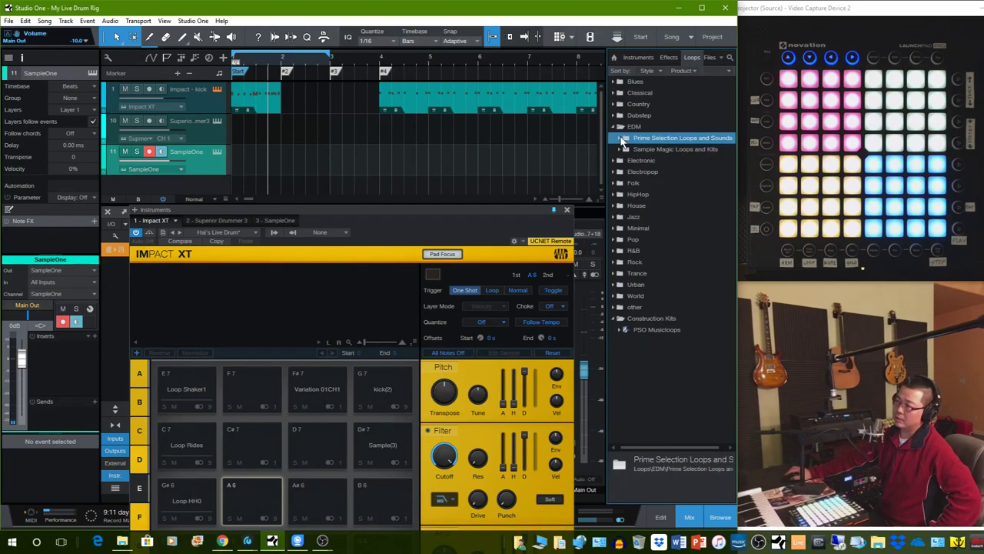
left_click(619, 126)
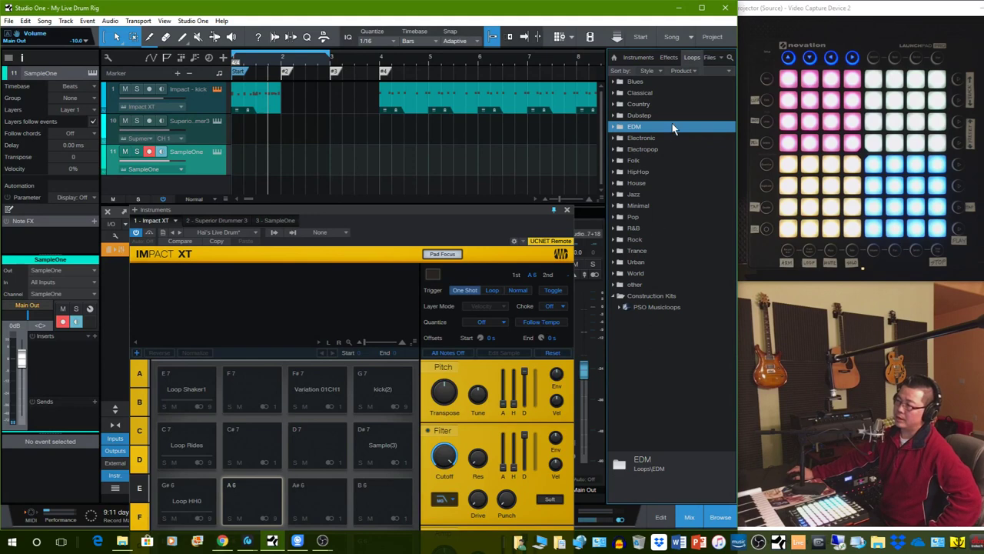
Step: Look through the music archives on the Samsung drive at 01 The Alchemist.mp3, and close the file browser
left_click(706, 59)
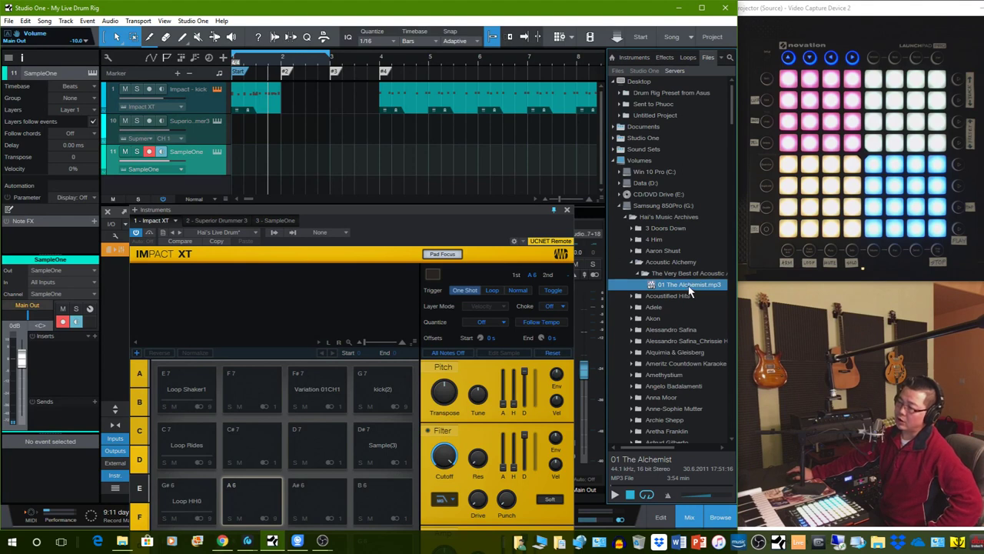
mouse_move(698, 291)
left_mouse_down()
mouse_move(241, 388)
mouse_move(383, 376)
mouse_move(686, 285)
left_mouse_up()
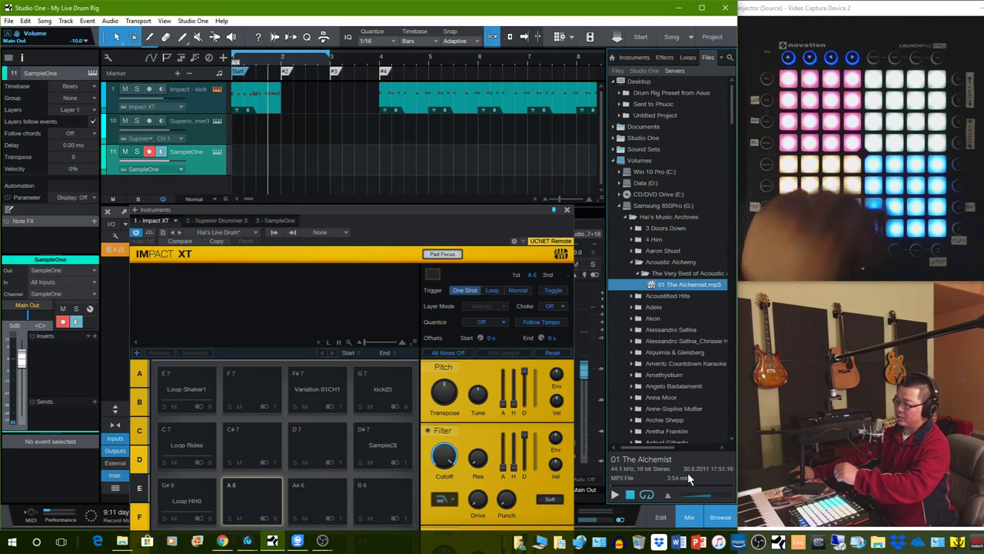
left_click(717, 519)
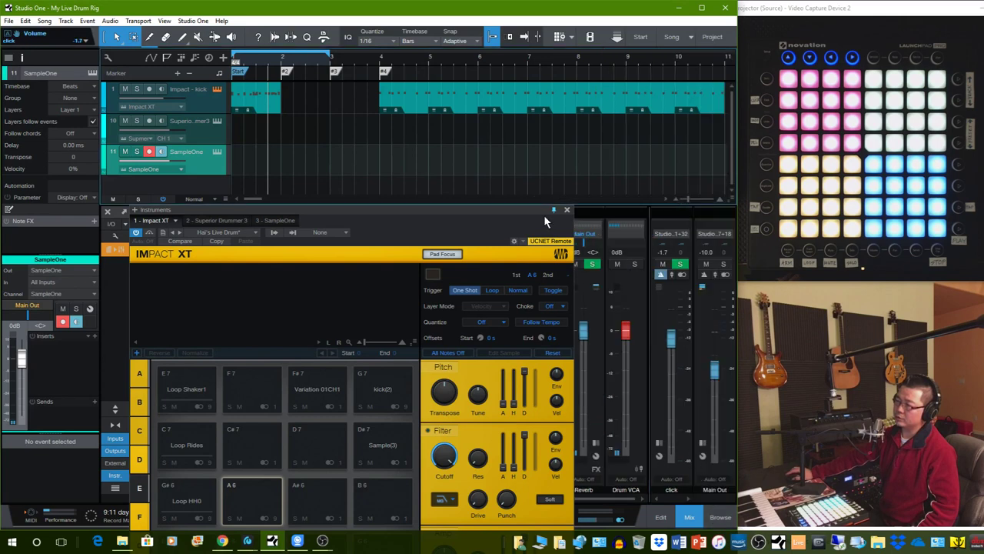
Step: Move the Impact XT window up over the arrangement so that its lower pad rows fit on screen
left_click_drag(499, 213, 516, 161)
left_click_drag(556, 170, 556, 182)
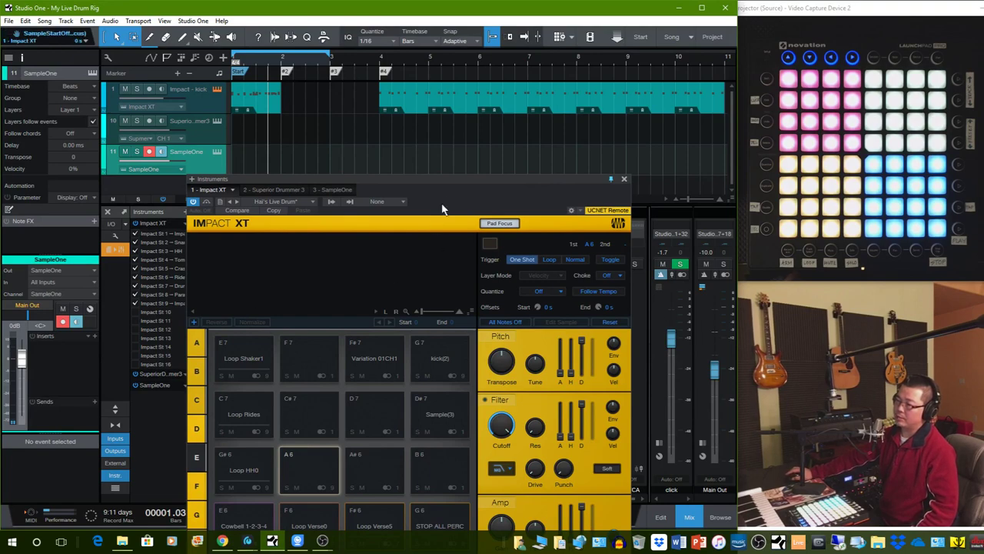
left_click_drag(446, 186, 503, 151)
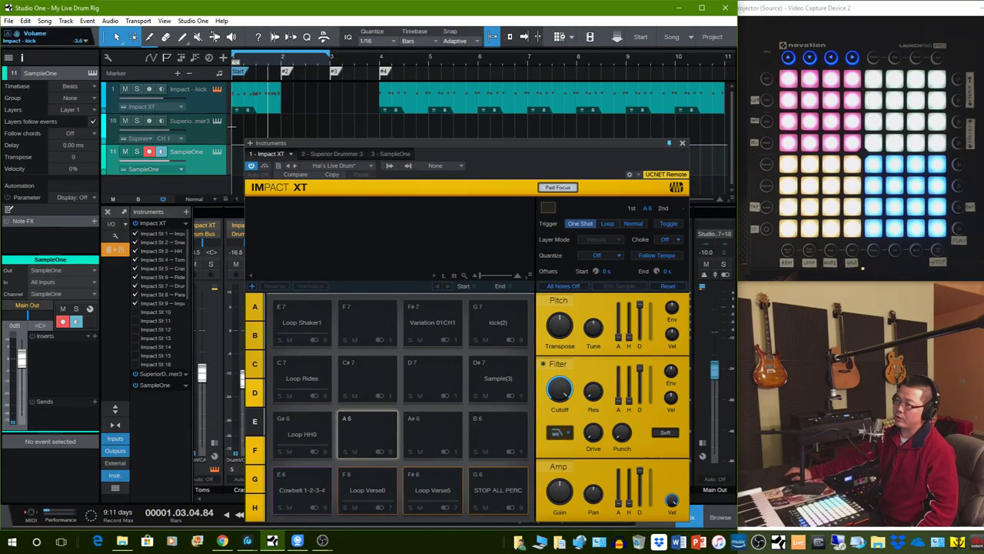
Step: Add the Superior Drummer 3 groove Long Fills w/ Lead Ins 01 to the Superior Drummer 3 track at bar 1
left_click(217, 122)
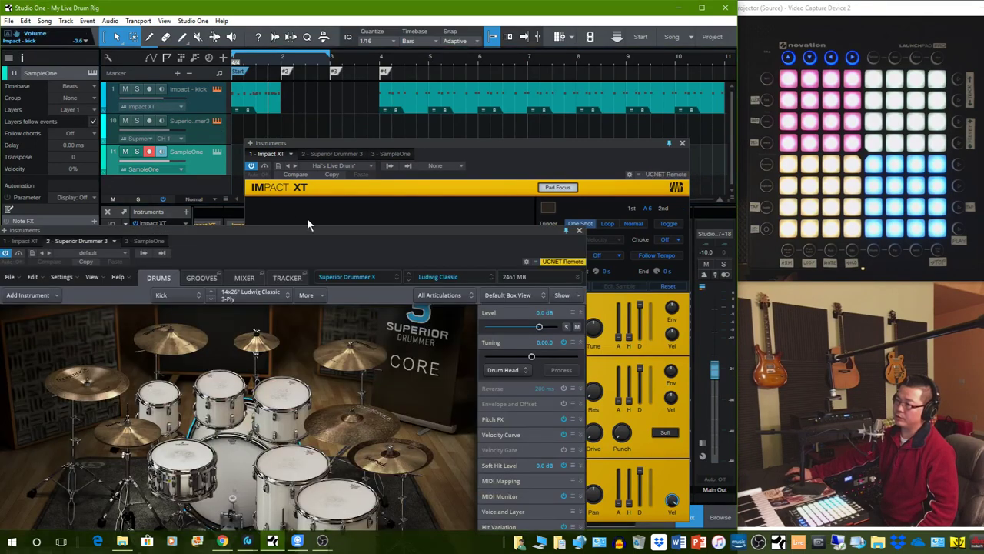
left_click(202, 277)
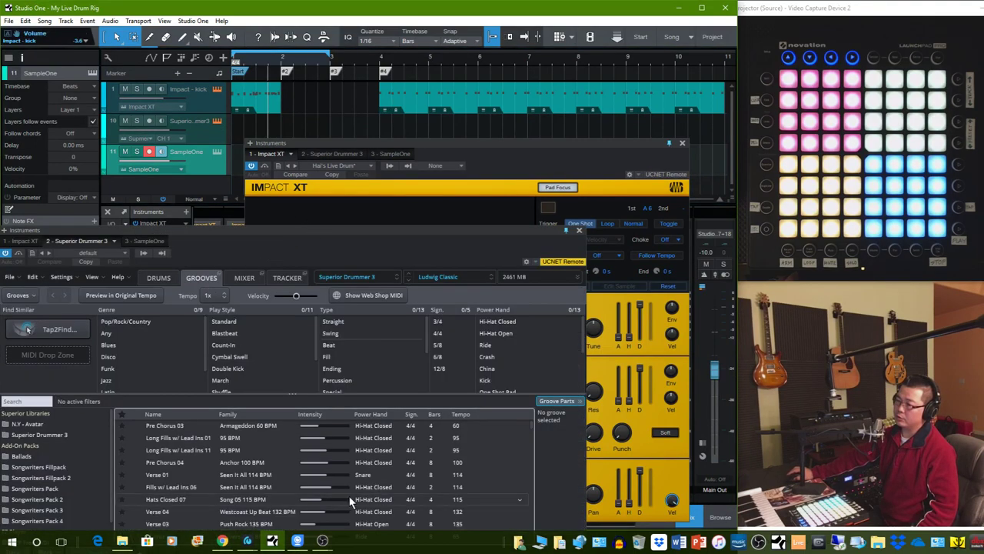
left_click(136, 438)
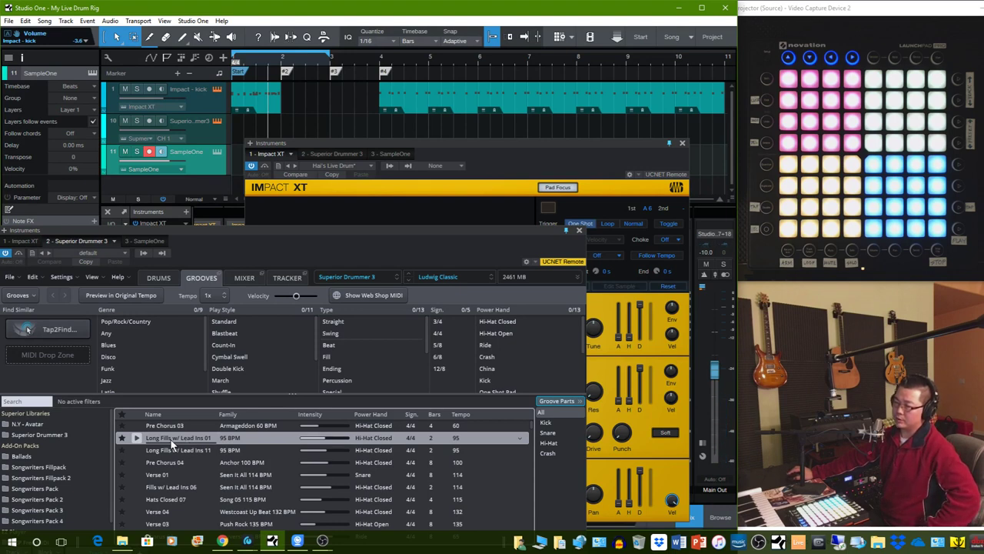
left_click_drag(171, 442, 253, 122)
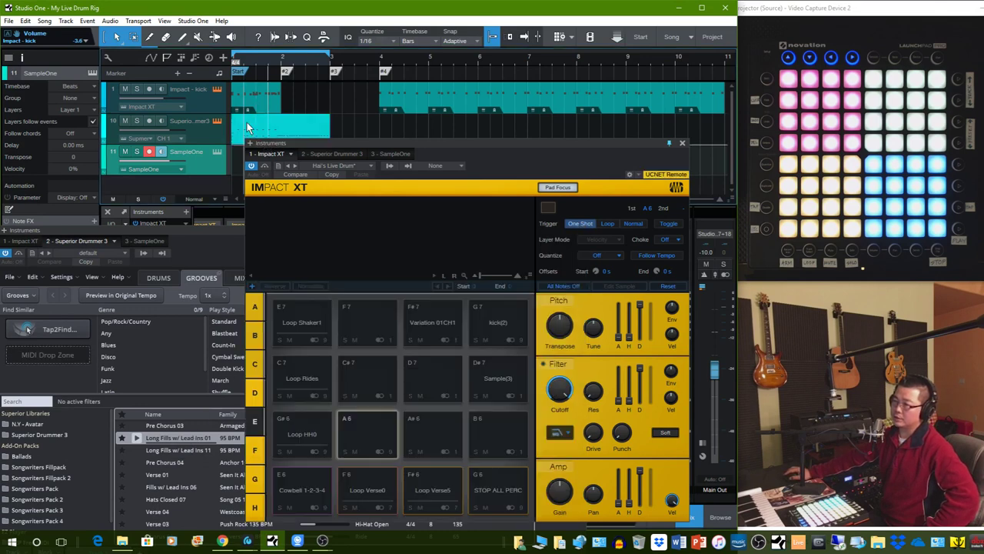
Step: Move the Impact XT window below the tracks and try to carry the groove part onto pad F7
left_click_drag(470, 158, 446, 211)
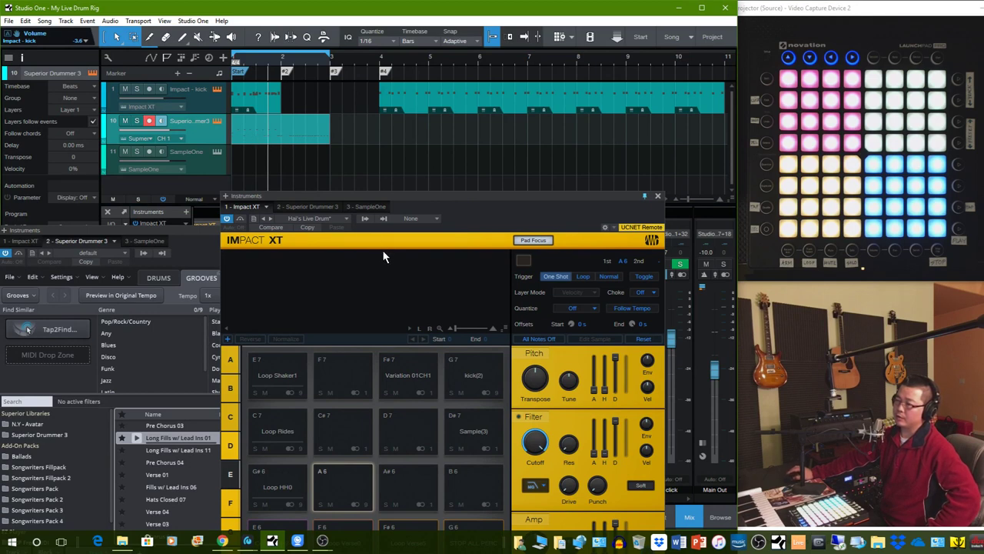
left_click_drag(292, 142, 339, 382)
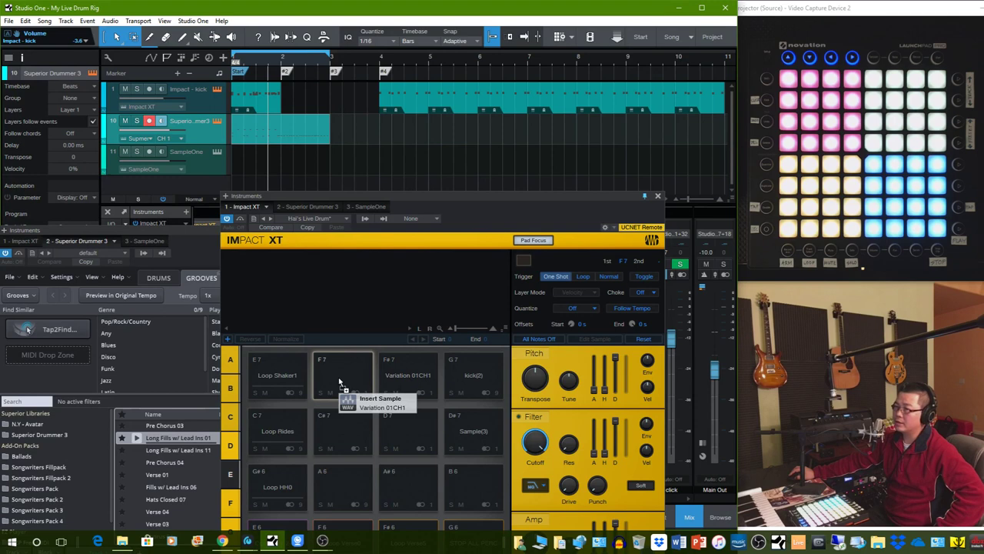
left_click_drag(339, 382, 264, 135)
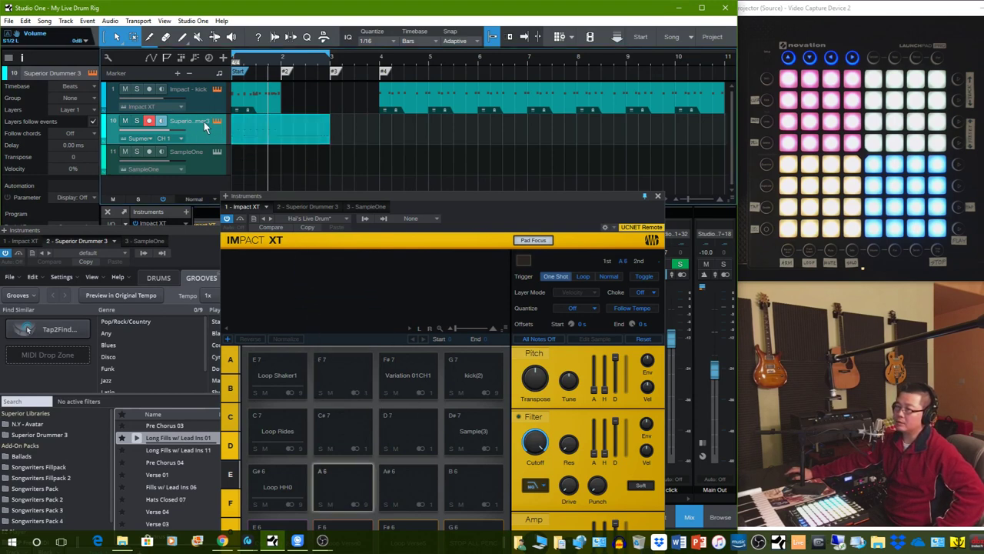
Step: Bounce the groove part to audio and insert the bounced clip on Impact XT pad F7
right_click(259, 136)
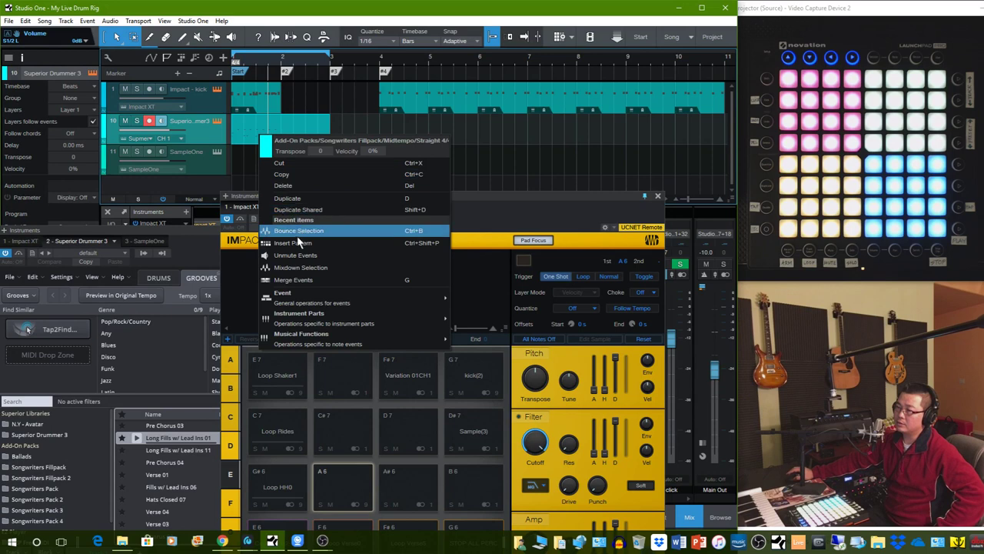
left_click(300, 243)
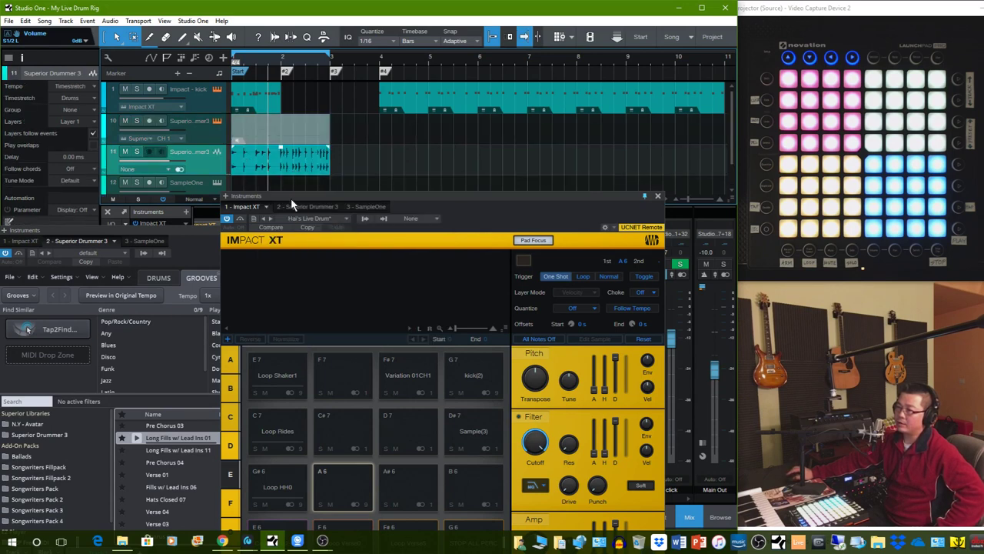
left_click_drag(283, 166, 350, 392)
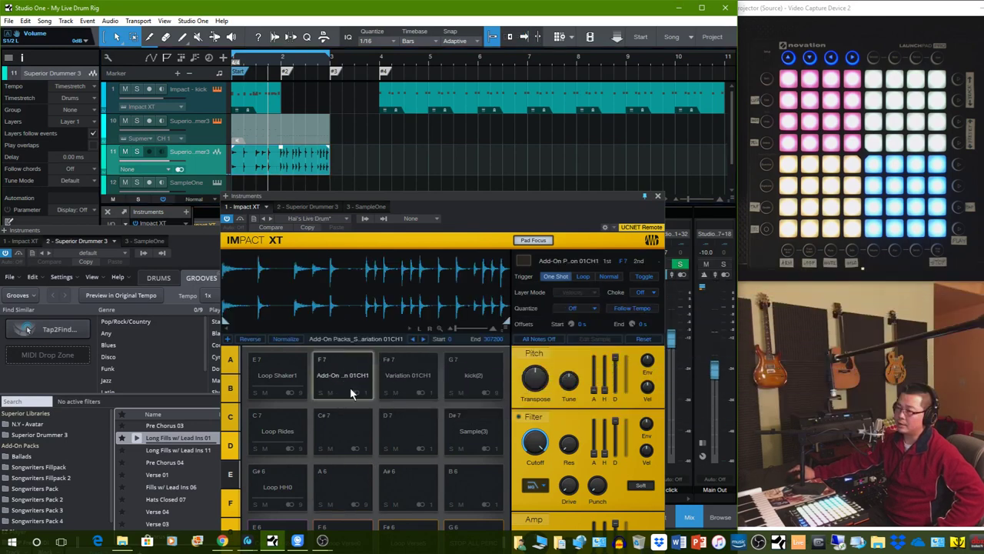
Step: Set pad F7 to Loop and Toggle triggering with choke group 7 and Follow Tempo enabled
left_click(585, 275)
left_click(644, 278)
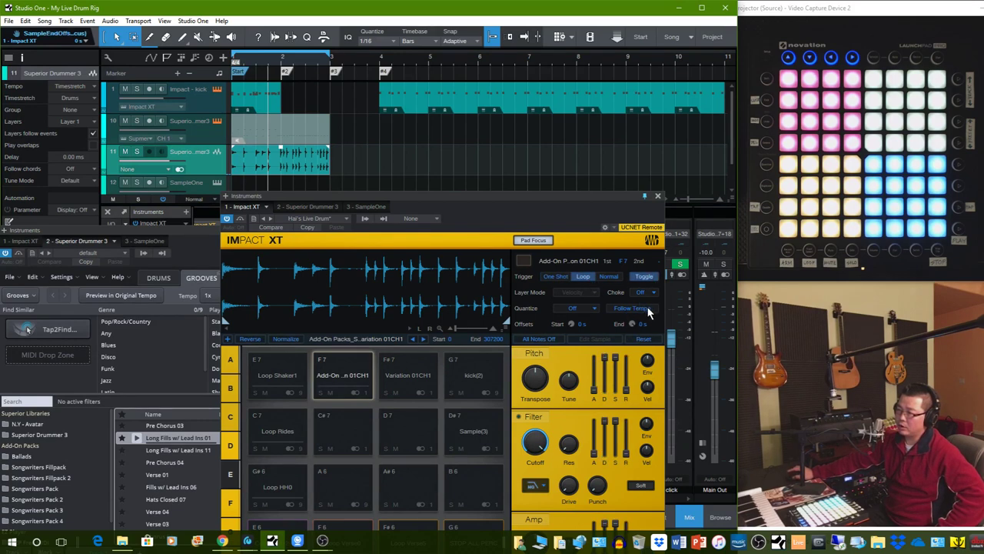
left_click(651, 293)
left_click(650, 395)
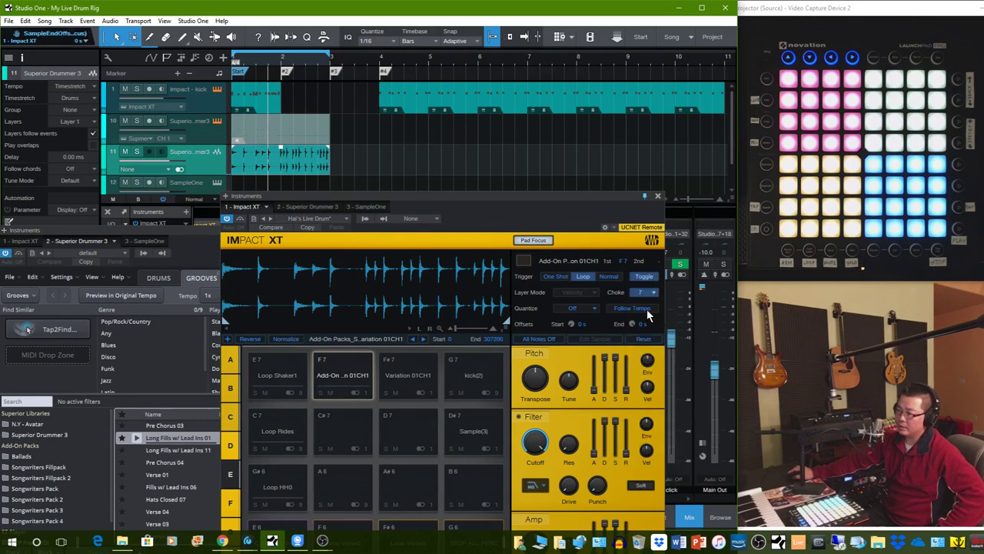
left_click(647, 310)
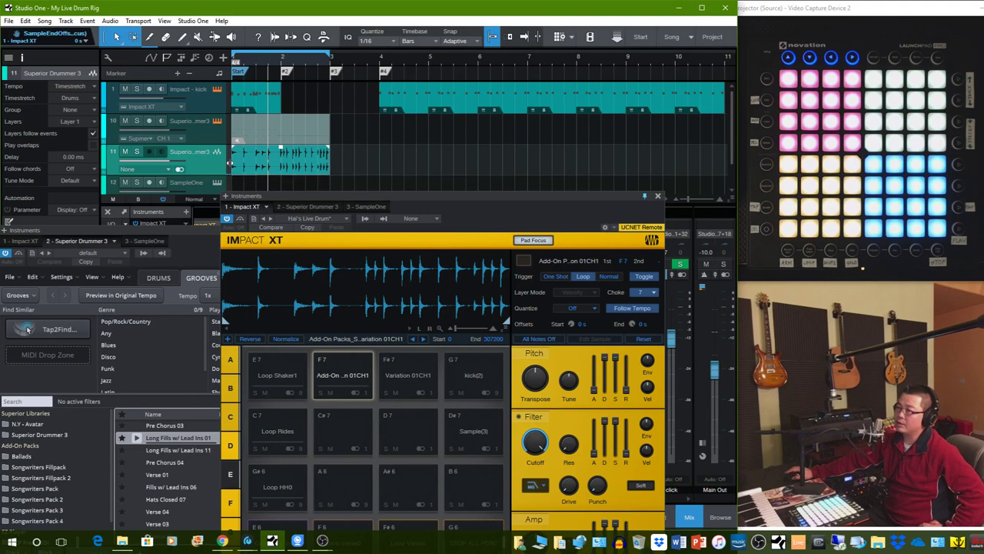
Step: Remove the bounced Superior Drummer 3 audio track, leaving the instrument track in place
right_click(223, 168)
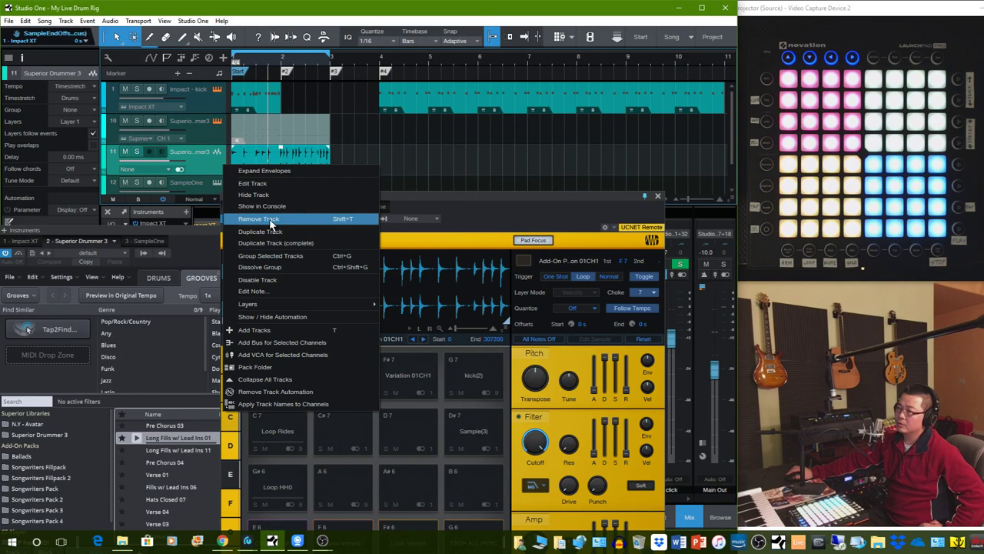
left_click(260, 219)
right_click(216, 133)
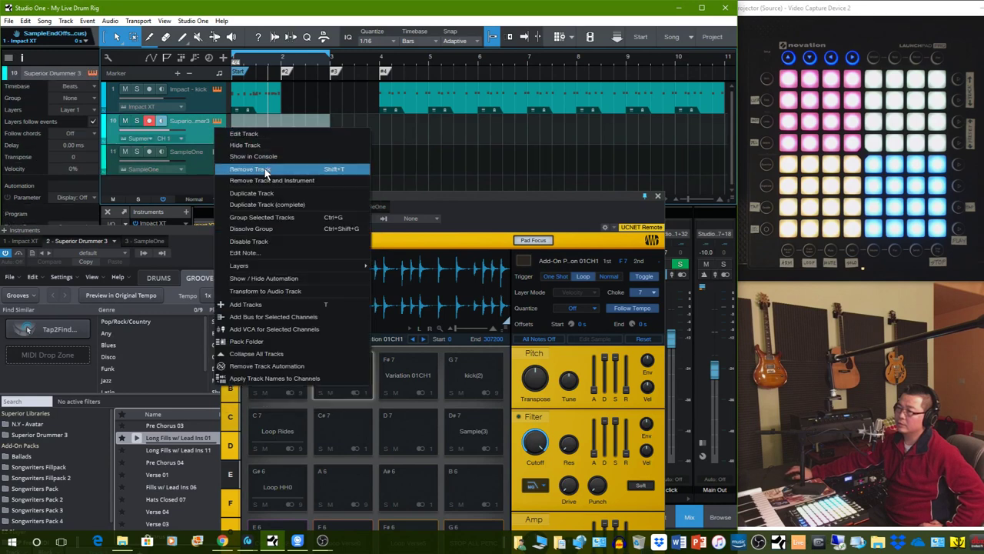
left_click(270, 114)
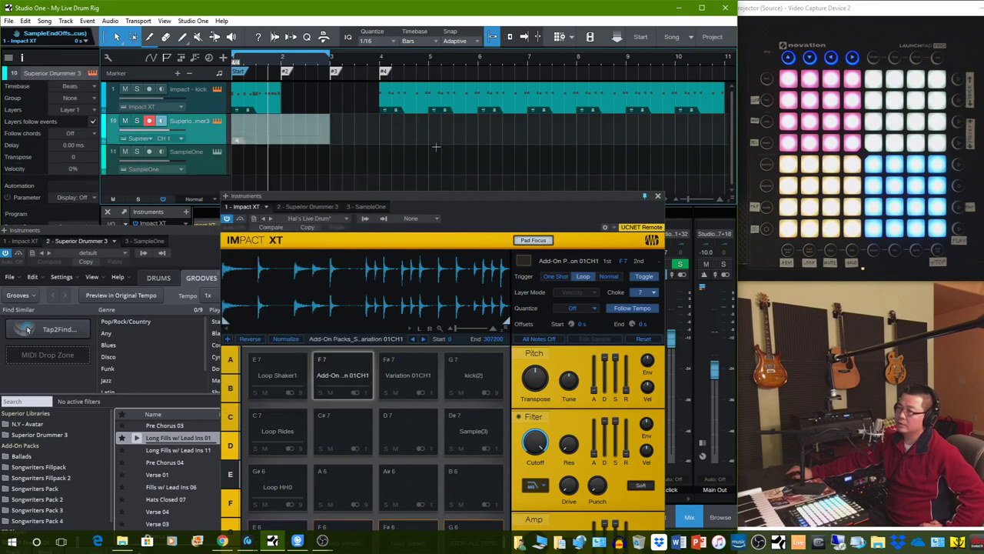
Step: Move the first Impact kick pattern to bar 2 and insert an empty pattern at bar 1
left_click(263, 101)
left_click_drag(265, 108, 315, 108)
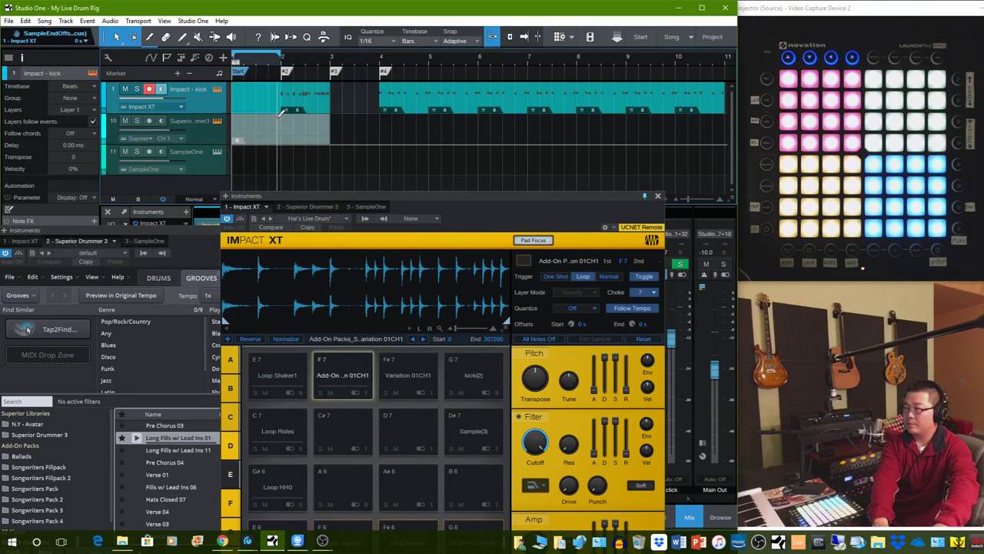
left_click(278, 116)
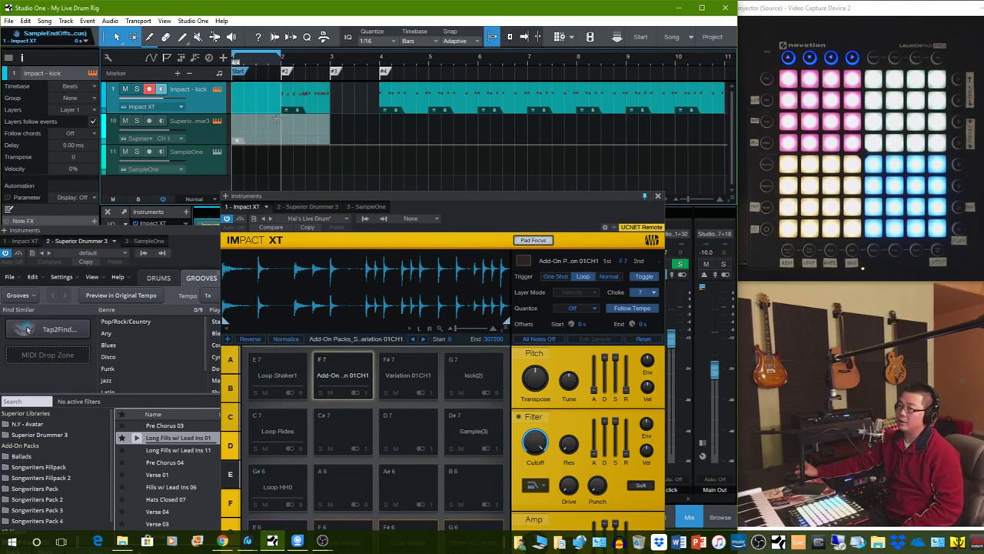
Step: Open the empty pattern in the pattern editor and close the Impact XT and Superior Drummer 3 windows
double_click(277, 136)
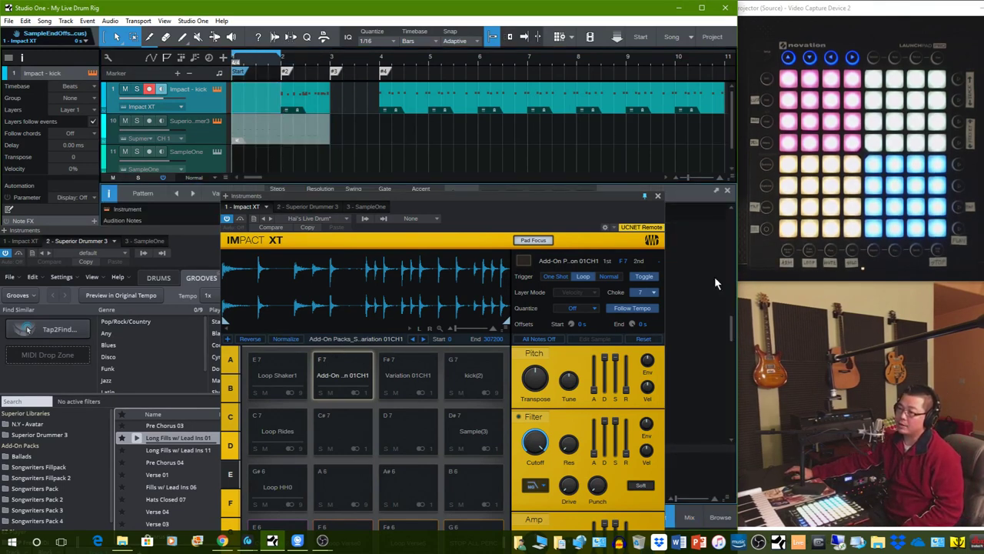
left_click(657, 197)
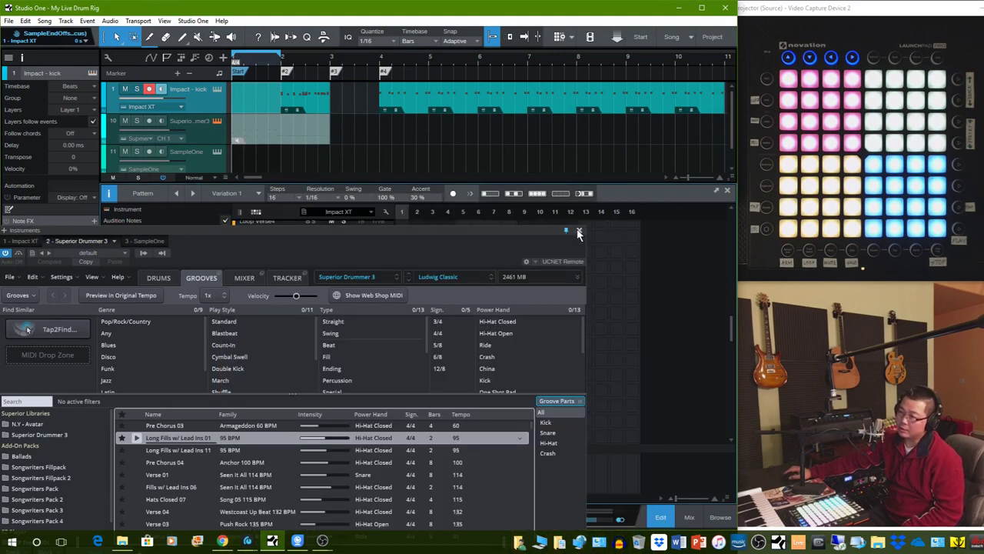
left_click(579, 232)
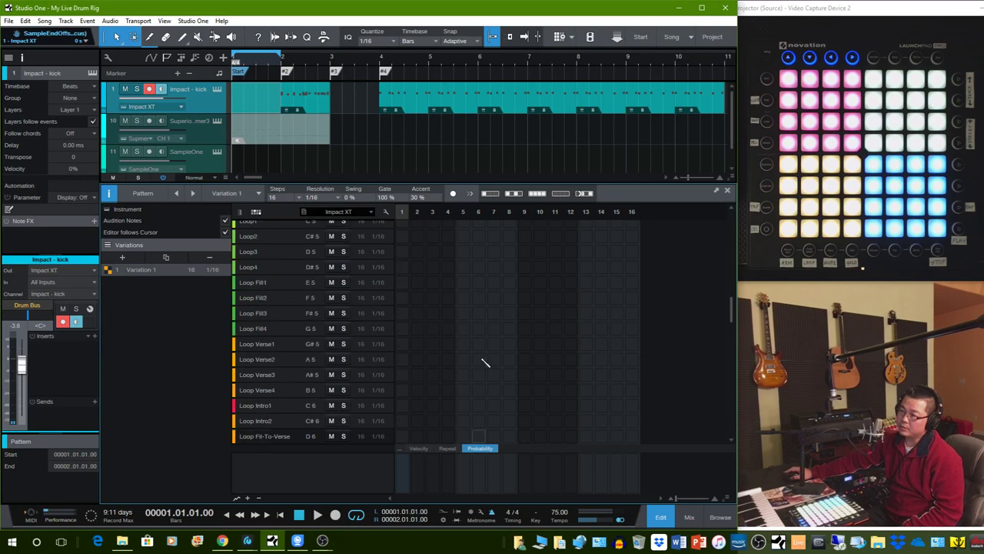
scroll(485, 361, "up", 4)
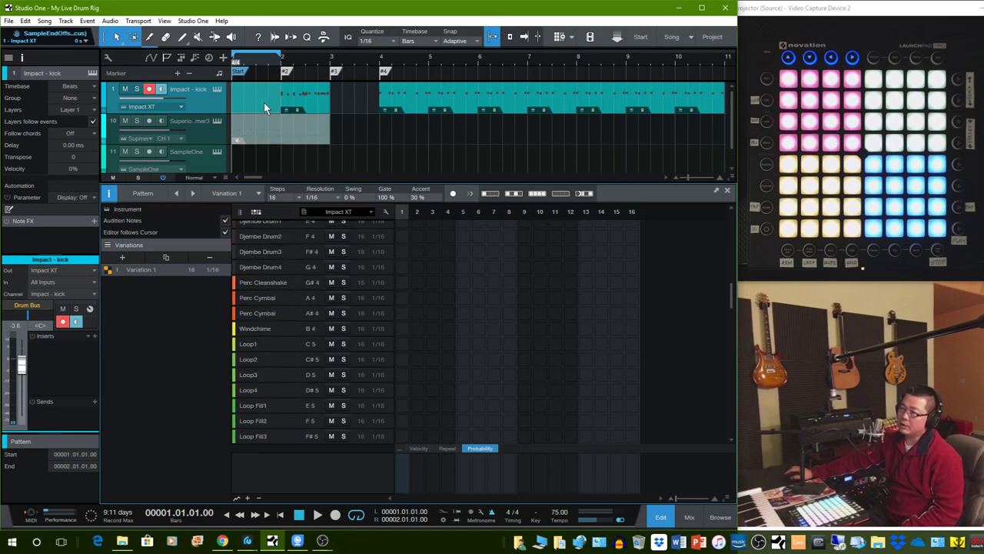
Step: Undo the empty pattern insertion and move the existing kick pattern back to bar 1
key("ctrl+z")
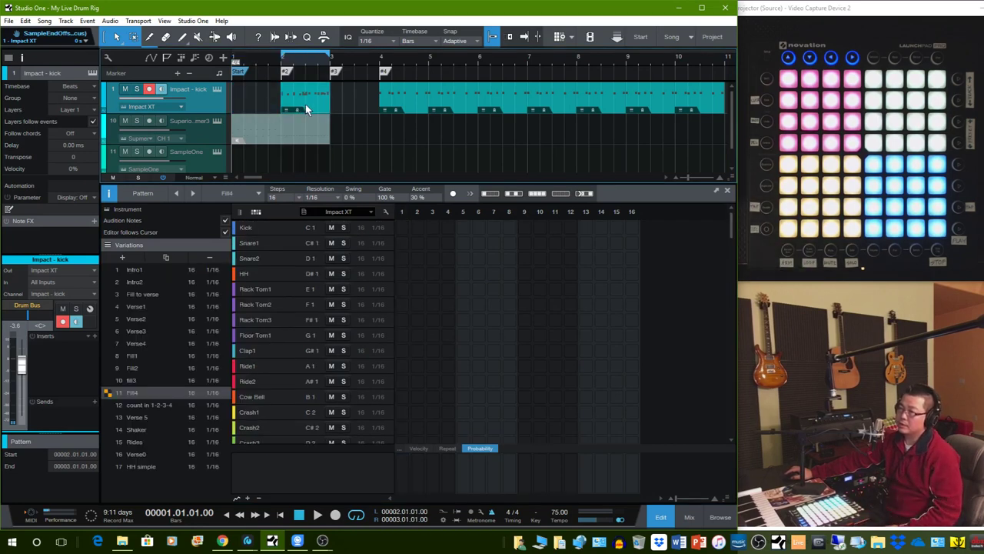
left_click_drag(305, 104, 257, 105)
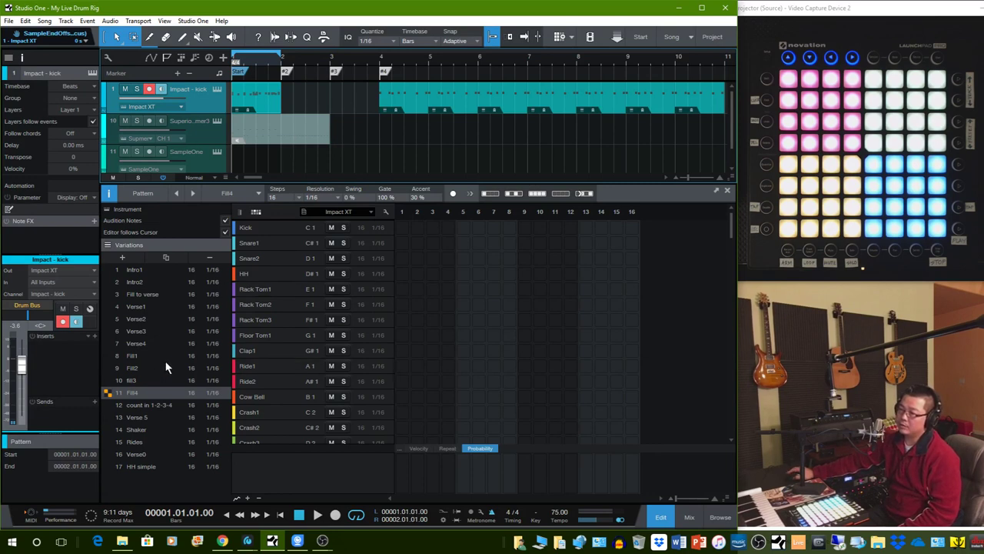
Step: Look through the pattern's Intro, Fill to verse, Verse and Fill1 variations, and examine the Fill1 step grid
left_click(151, 318)
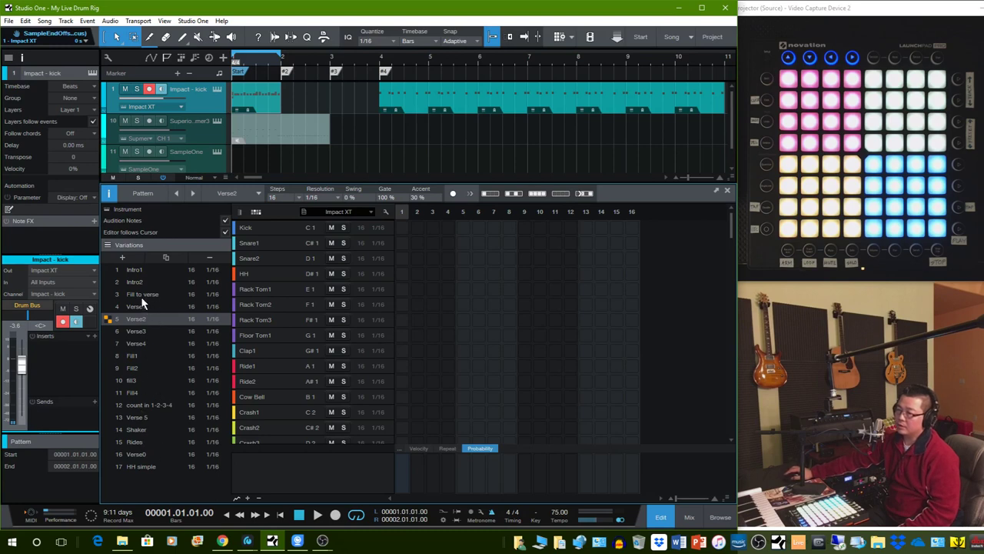
left_click(139, 271)
left_click(139, 285)
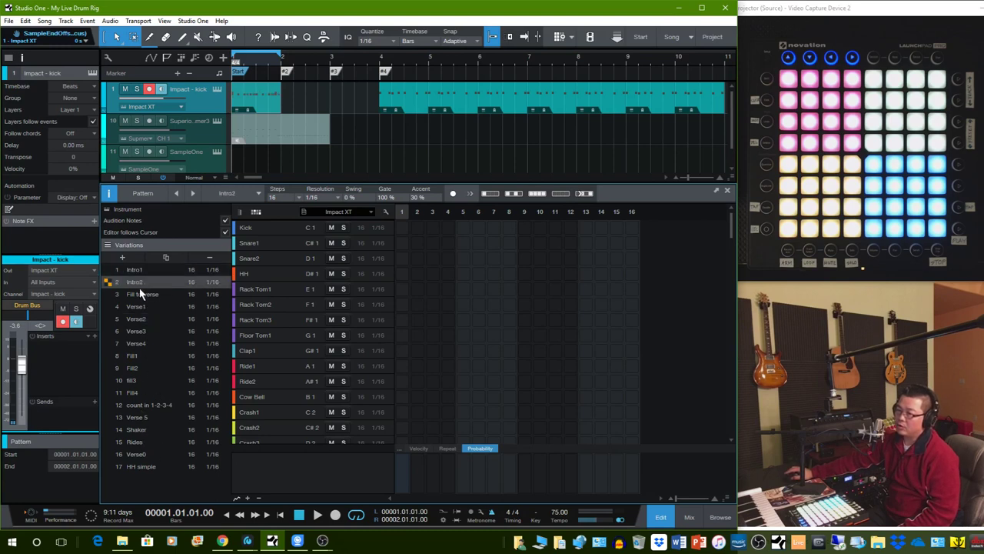
left_click(143, 295)
left_click(139, 308)
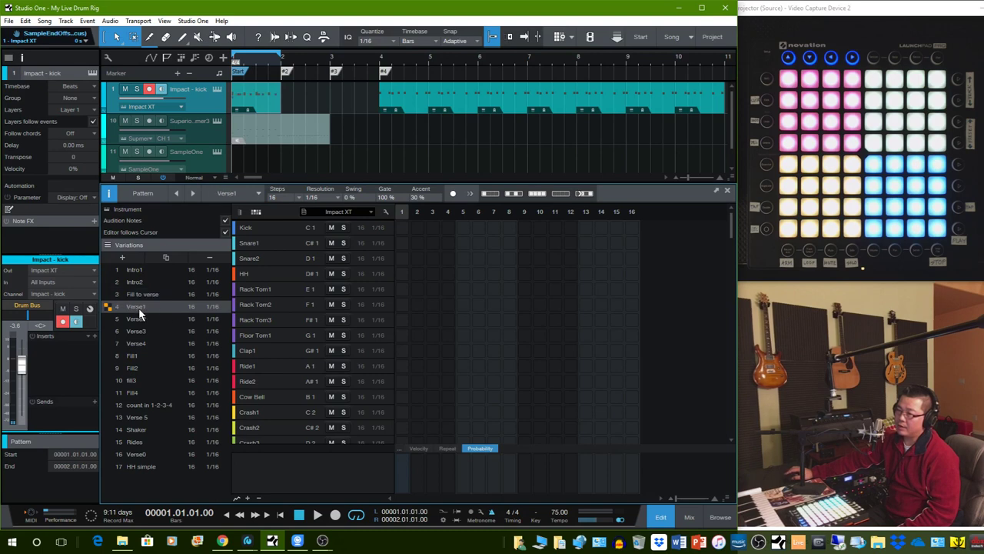
left_click(143, 319)
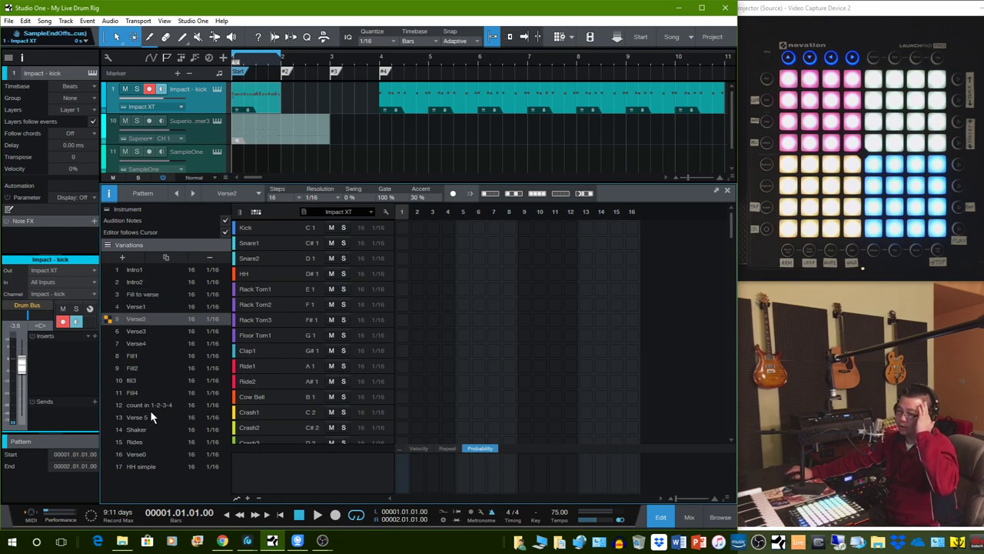
left_click(136, 354)
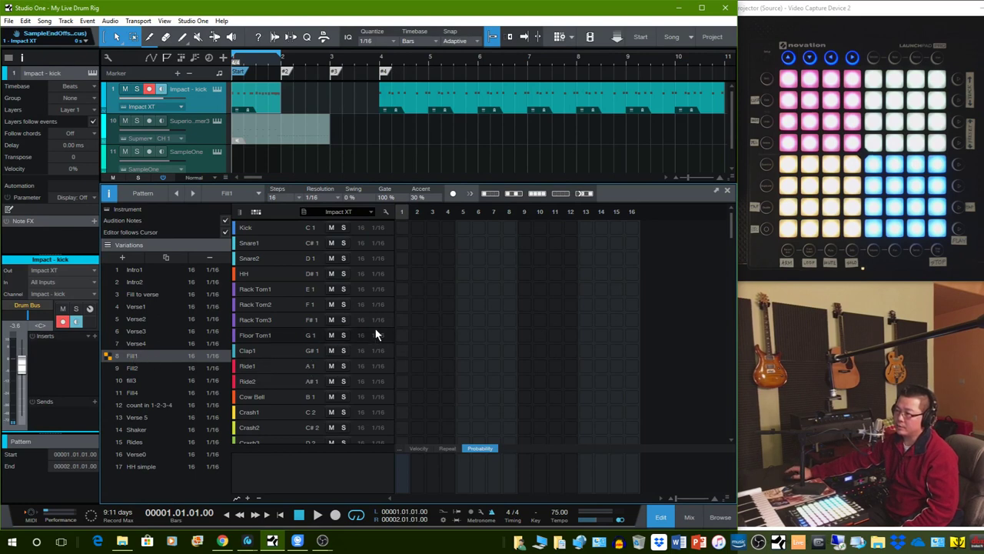
scroll(385, 326, "down", 3)
scroll(386, 331, "down", 5)
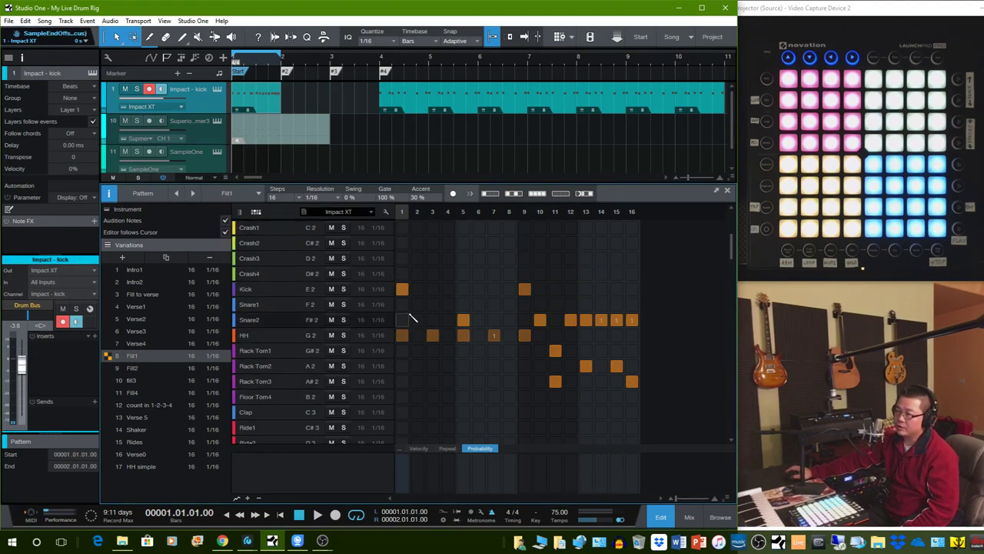
Step: Play back the Fill1 and Fill2 pattern variations
left_click(318, 516)
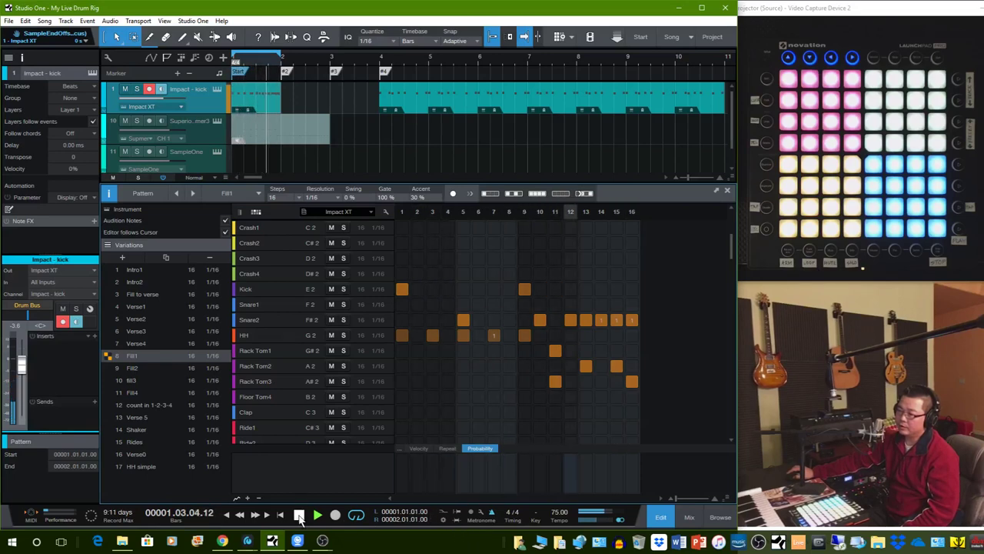
left_click(129, 368)
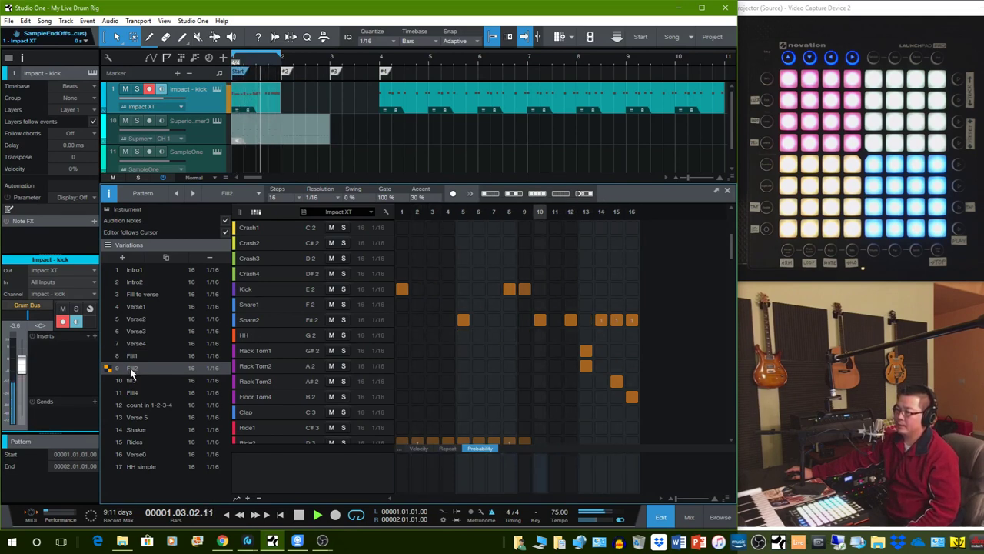
double_click(130, 367)
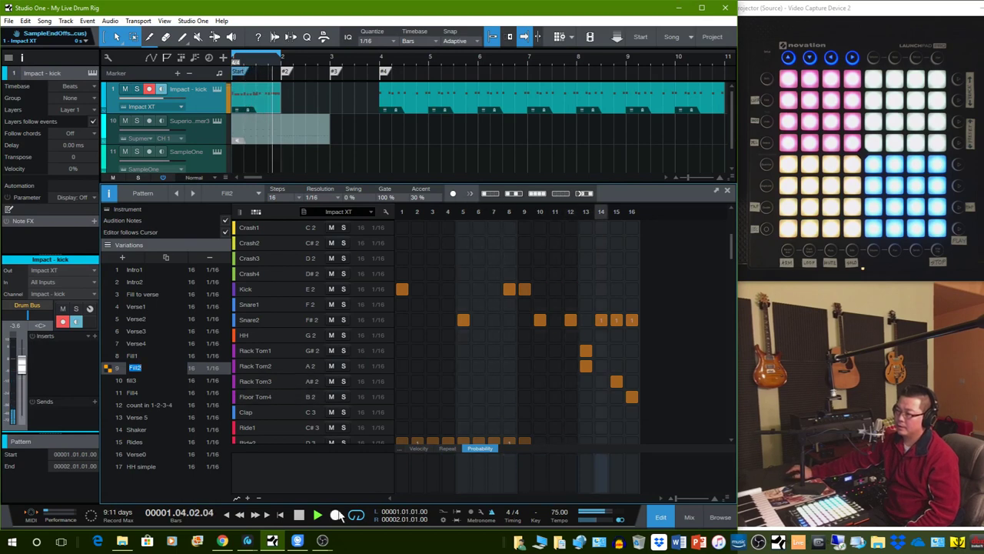
key("Return")
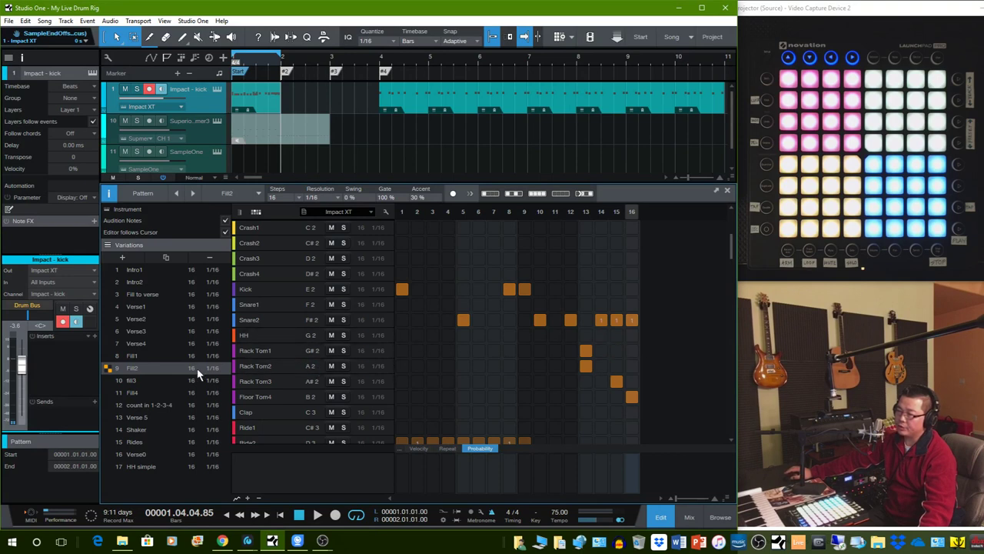
Step: Duplicate the Fill2 variation and rename the copy fill5
double_click(139, 371)
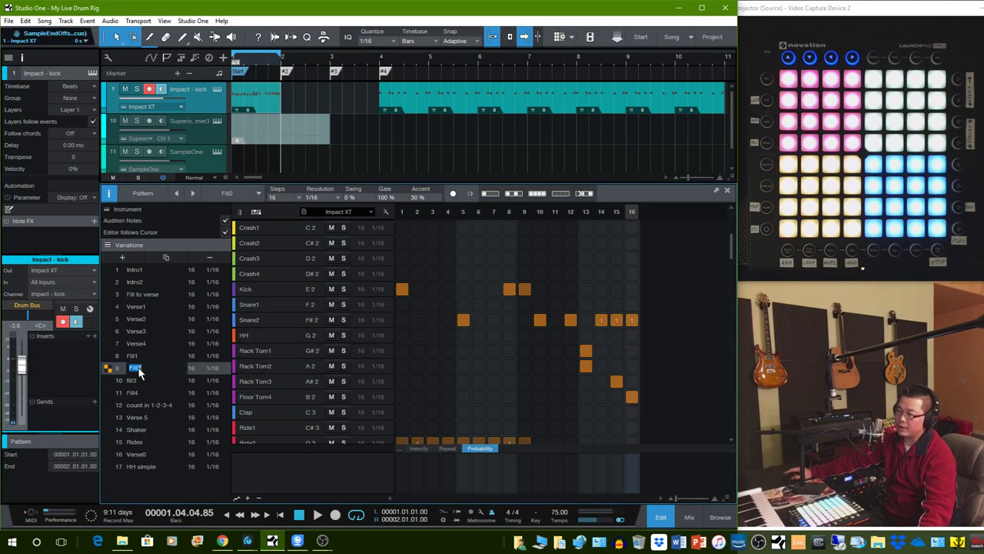
left_click(117, 372)
left_click(166, 258)
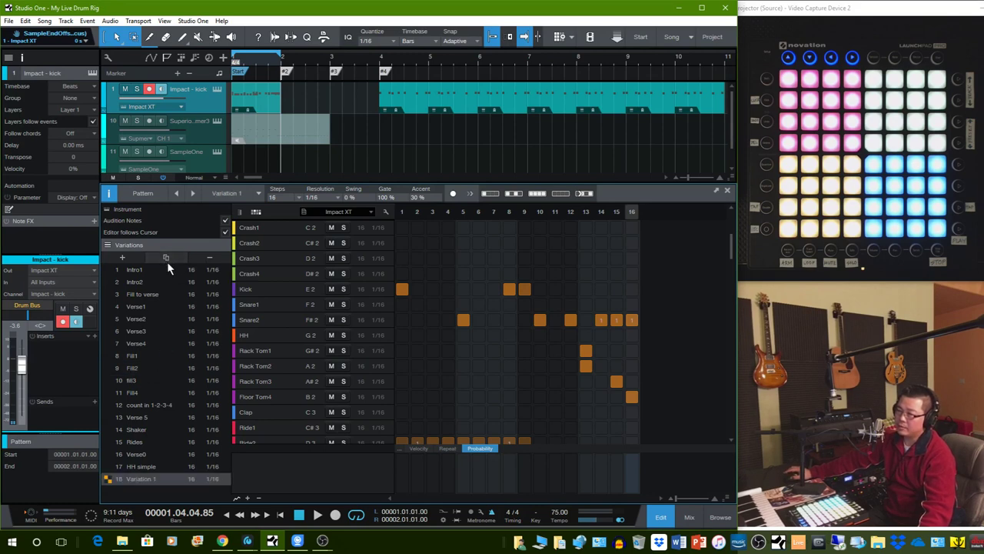
double_click(142, 479)
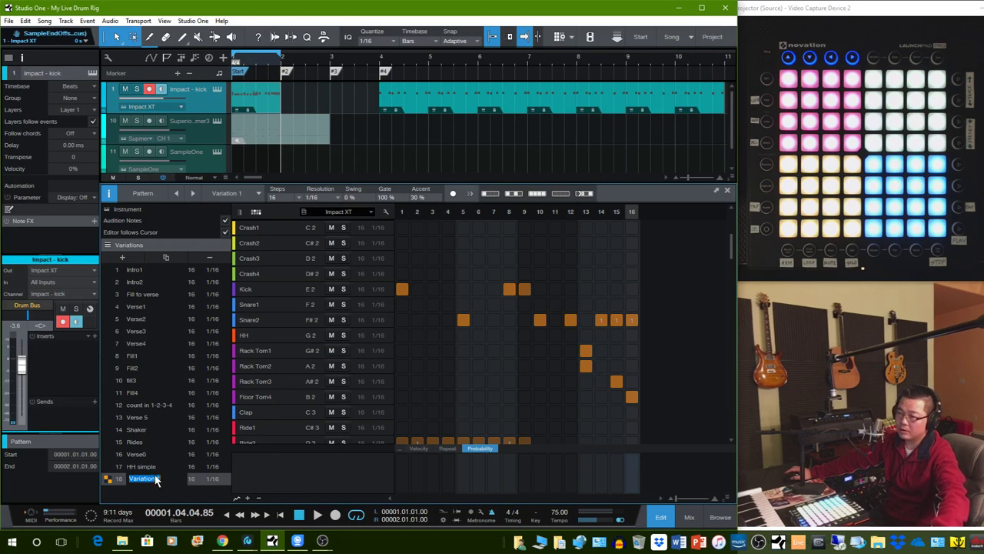
type("fill")
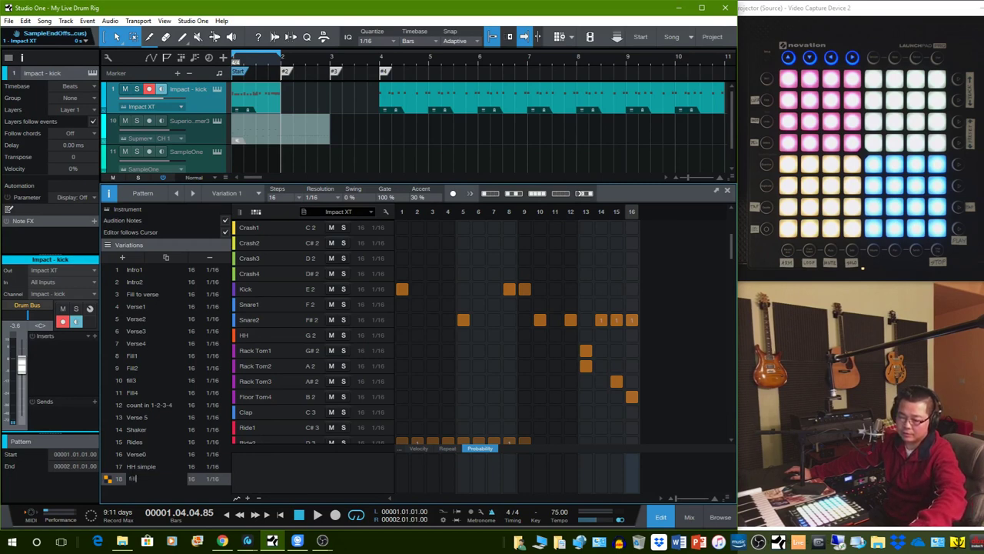
type("5")
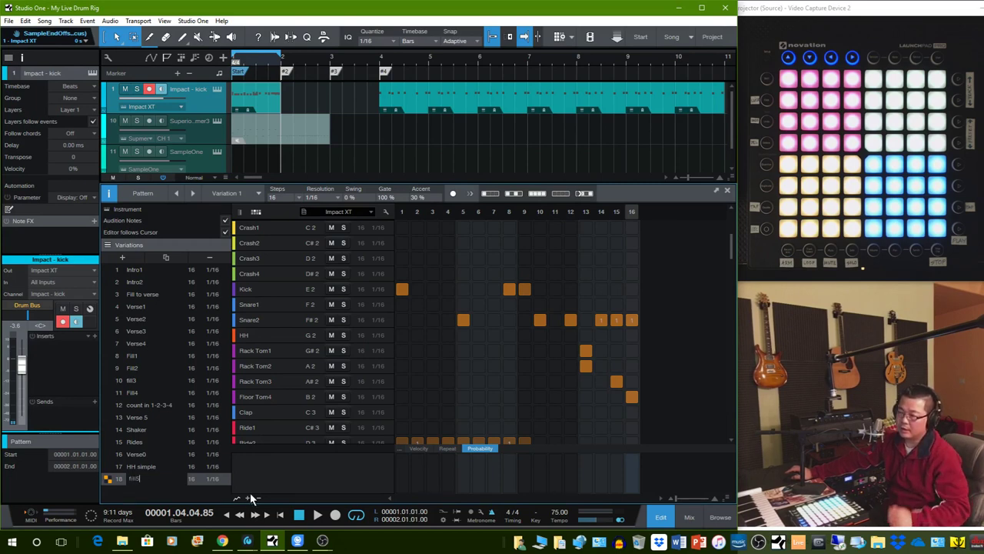
key("Return")
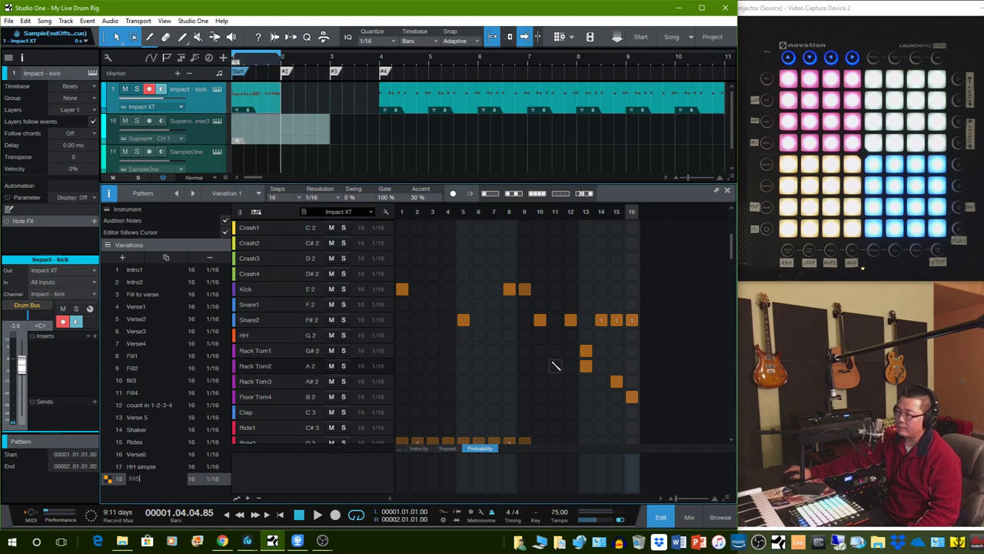
Step: Clear fill5's tom hits: Rack Tom1 and Rack Tom2 at step 13, Rack Tom3 at step 15, Floor Tom4 at step 16
left_click(588, 368)
left_click(585, 351)
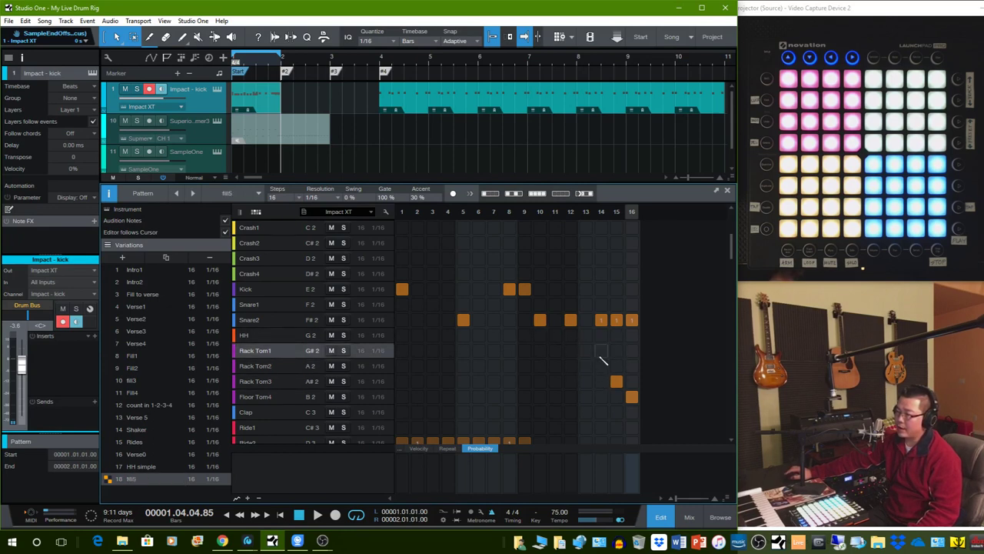
left_click(616, 382)
left_click(631, 396)
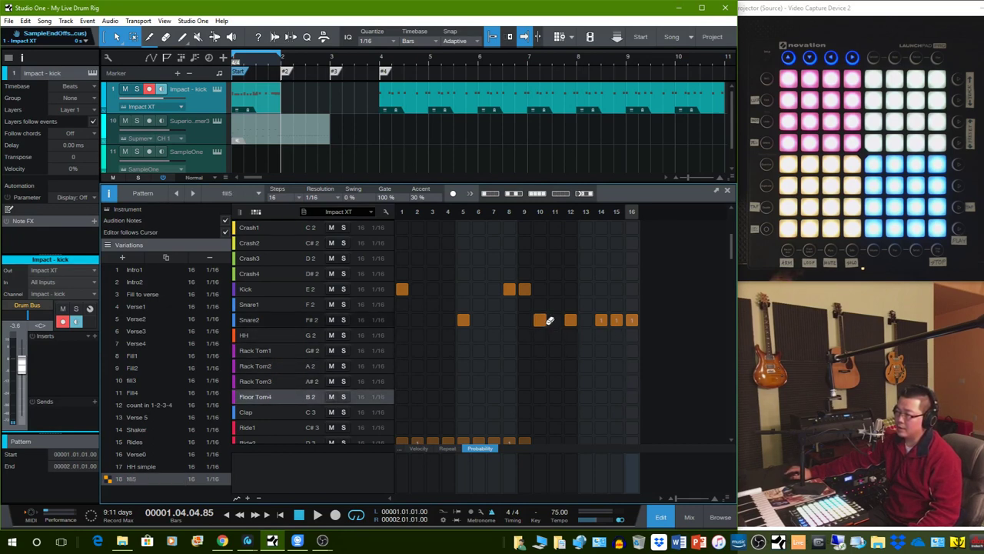
Step: Add fill5 hits for Rack Tom1 at steps 4 and 7, Clap at step 10 and Floor Tom4 at step 6
left_click(448, 350)
left_click(494, 350)
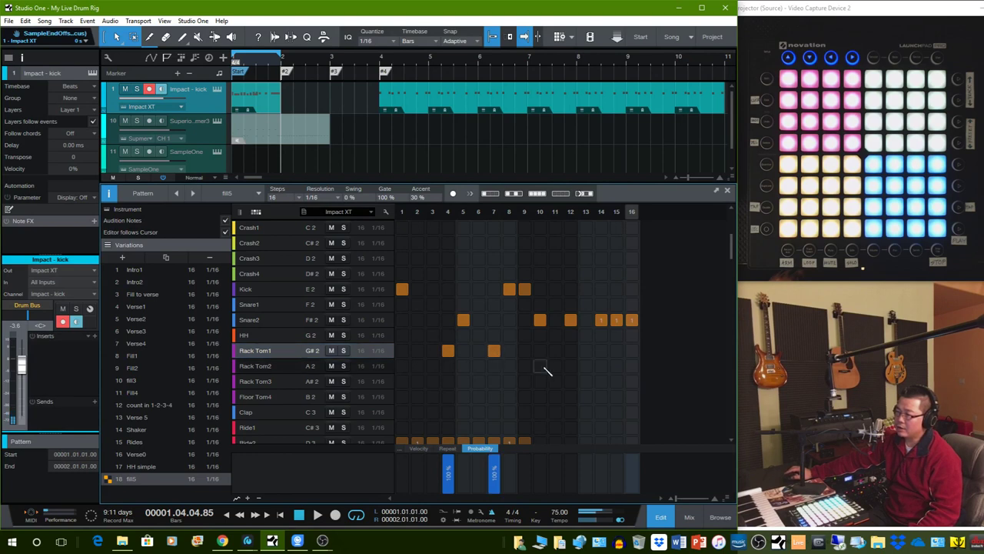
left_click(540, 411)
left_click(478, 396)
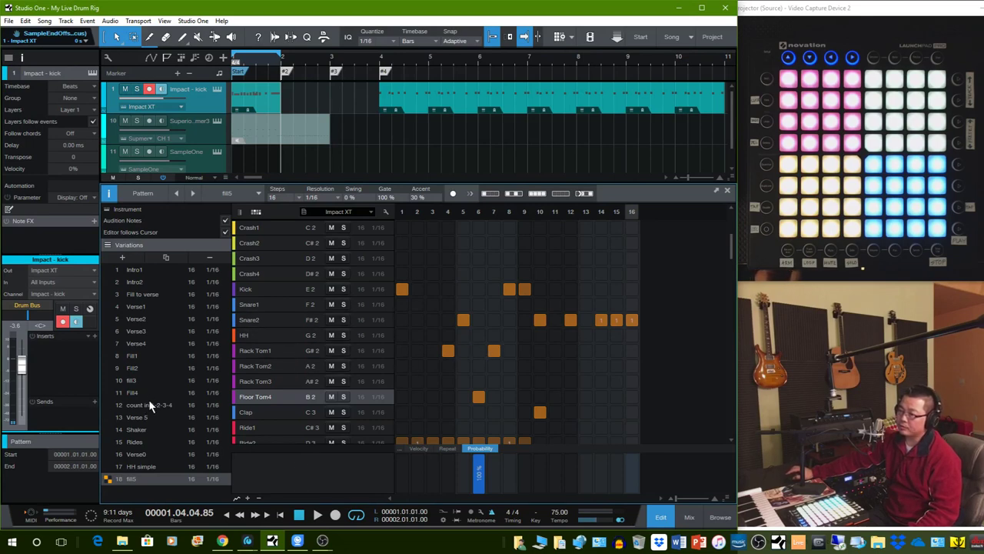
Step: Look at the Fill1 variation, examine the drum rows of Verse1 and play Verse1 back
left_click(132, 358)
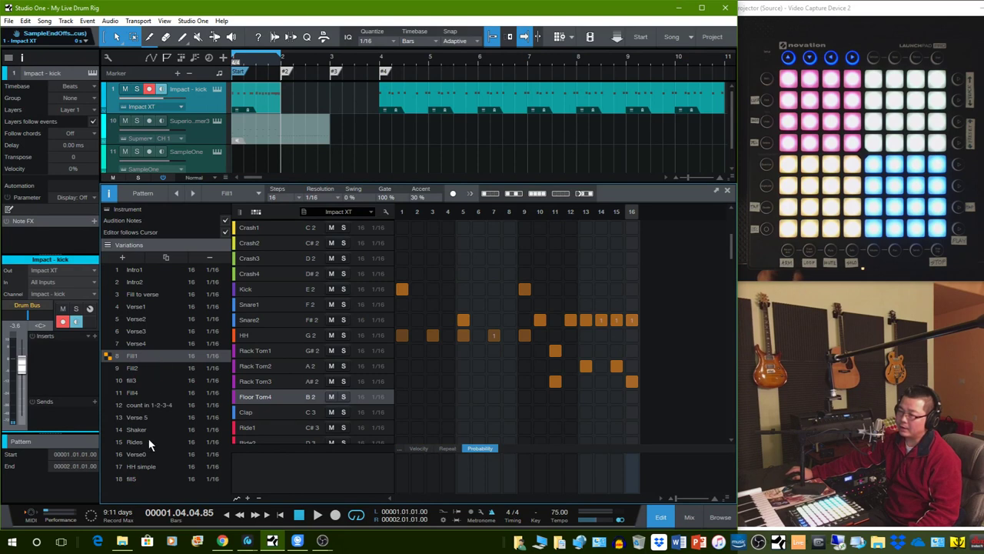
left_click(137, 307)
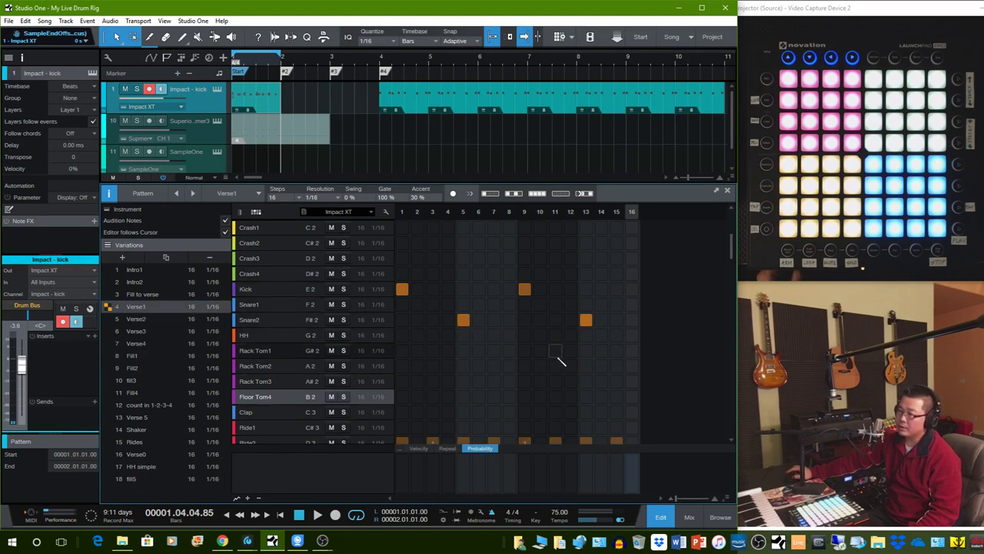
scroll(560, 359, "down", 1)
scroll(560, 369, "up", 2)
scroll(559, 377, "down", 2)
scroll(549, 392, "up", 1)
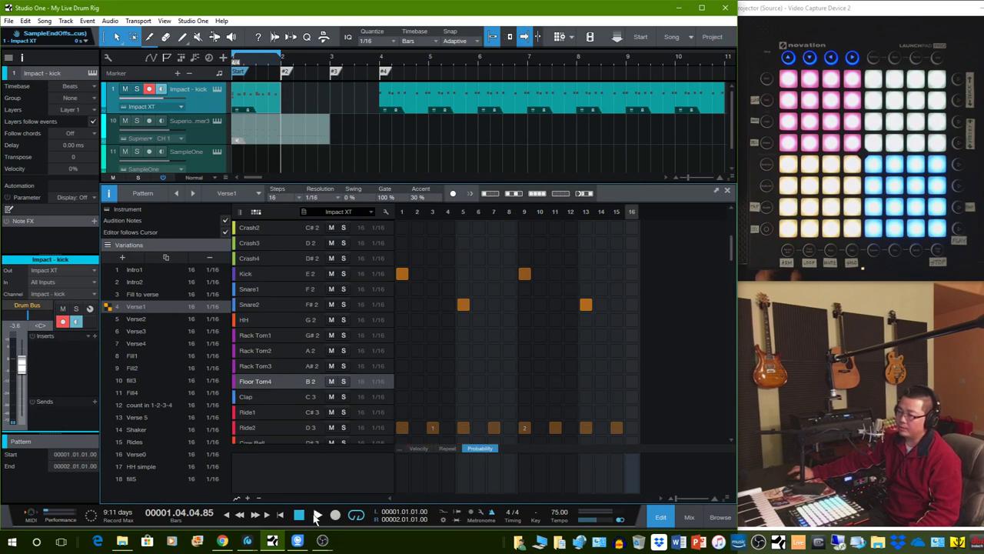
left_click(317, 515)
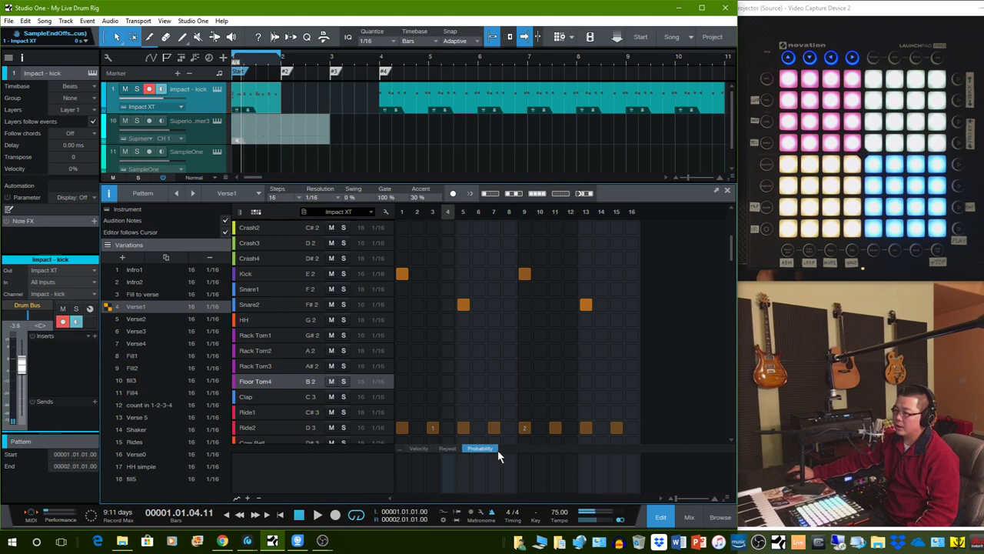
scroll(515, 404, "down", 1)
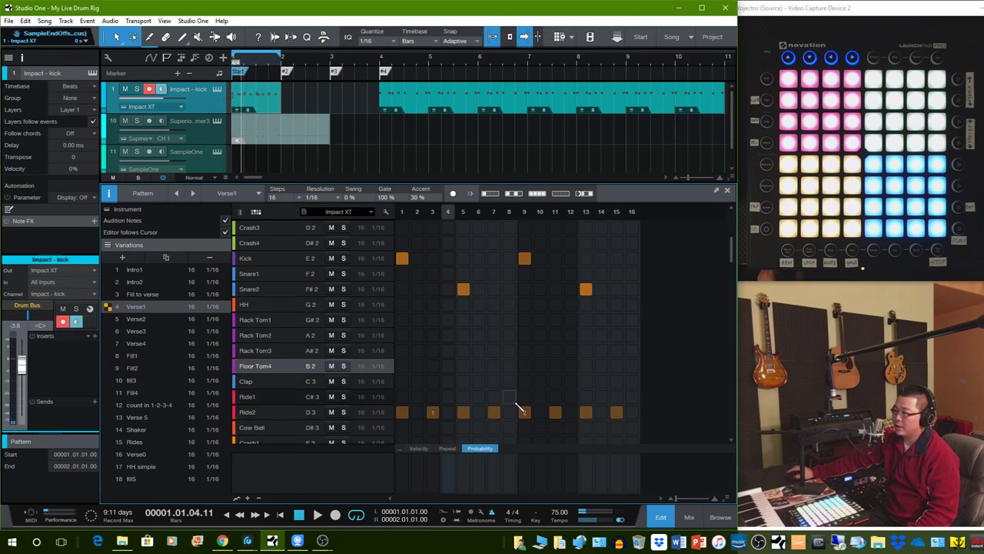
Step: Try a 65% probability on Verse1's first Kick hit and restore it to 100%
left_click(261, 257)
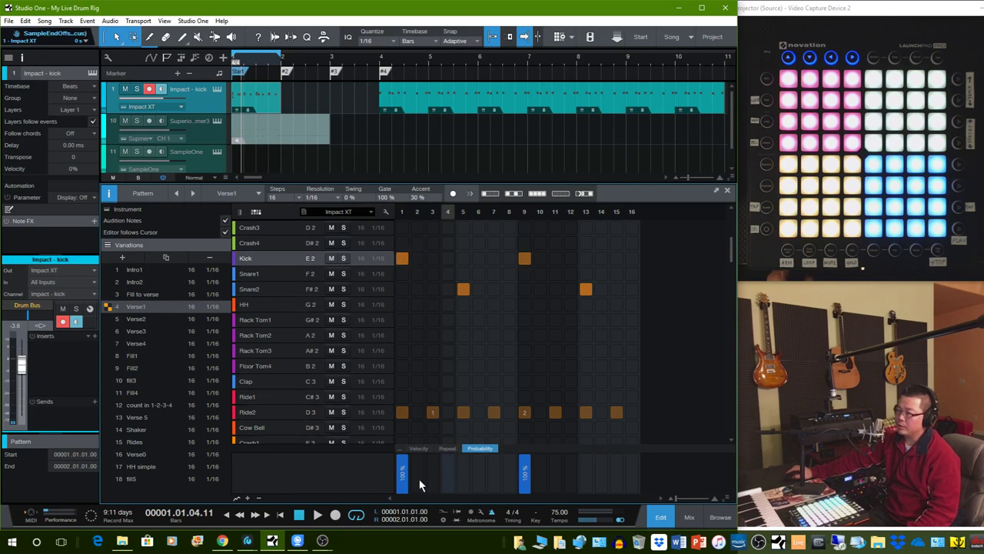
left_click_drag(406, 461, 406, 471)
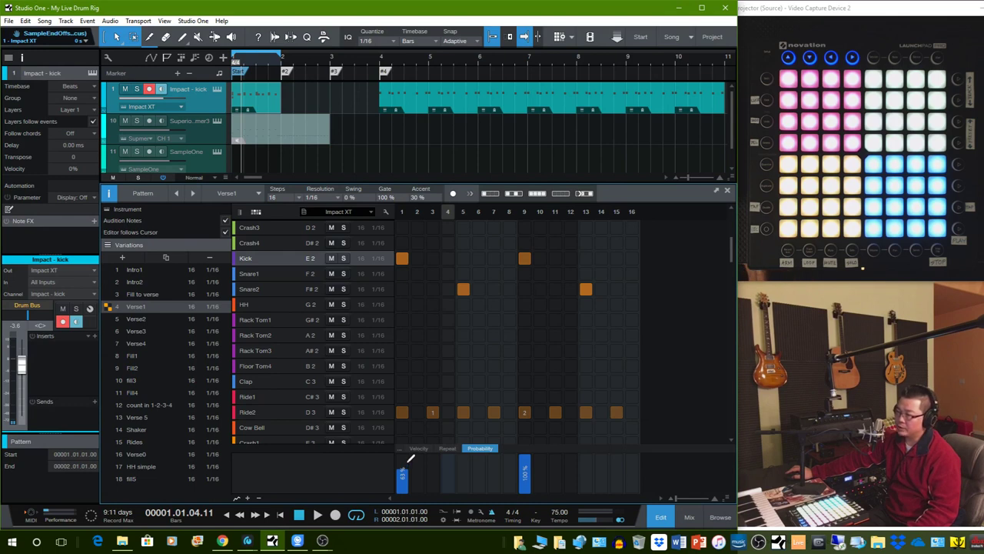
left_click_drag(405, 467, 409, 449)
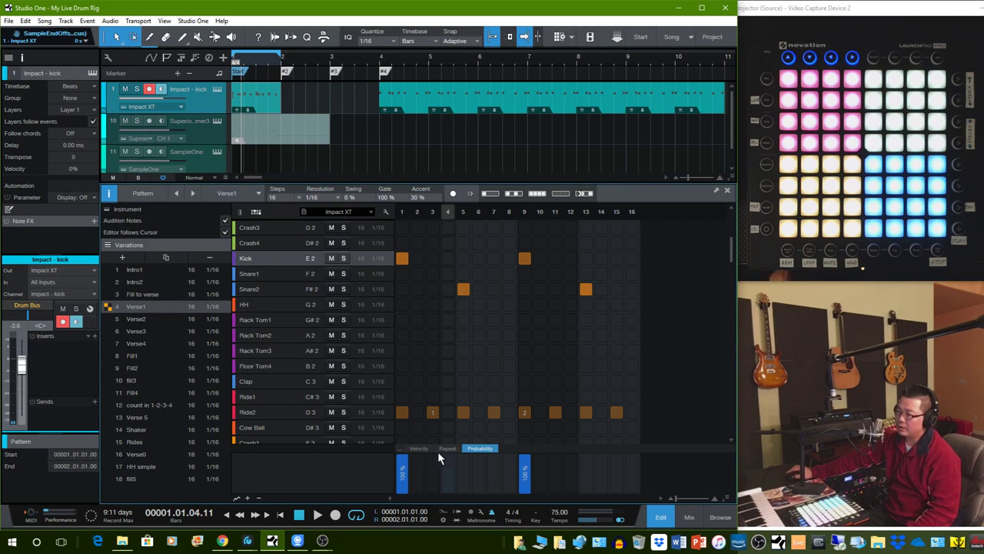
Step: Examine the Kick's velocity and repeat values and Ride2's repeat and probability values, playing Verse1 in between
left_click(418, 449)
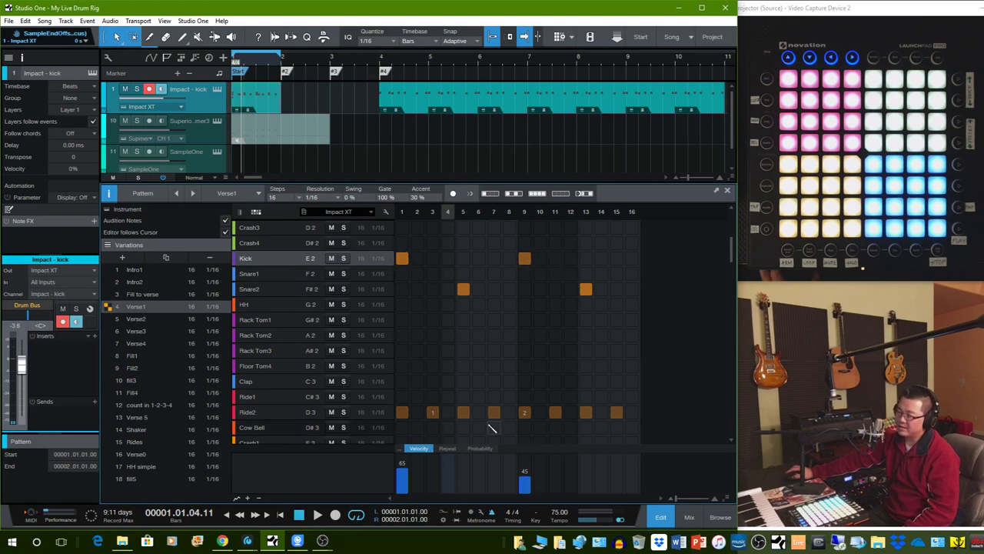
left_click(449, 449)
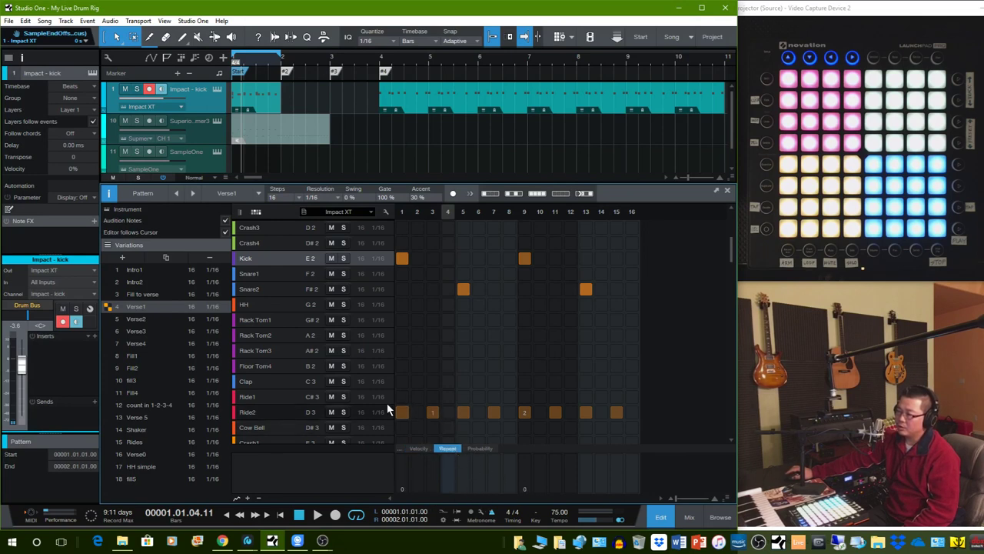
left_click(261, 411)
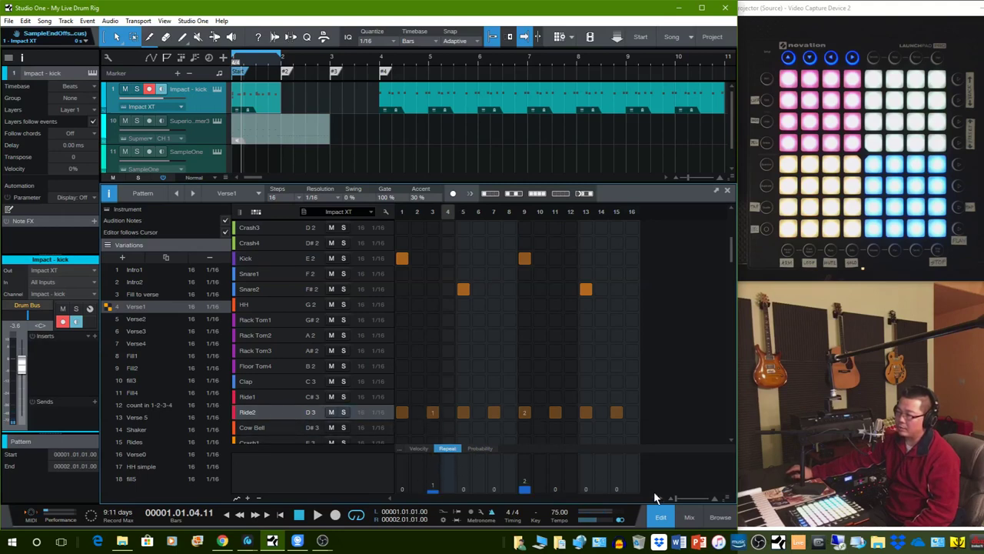
left_click(316, 514)
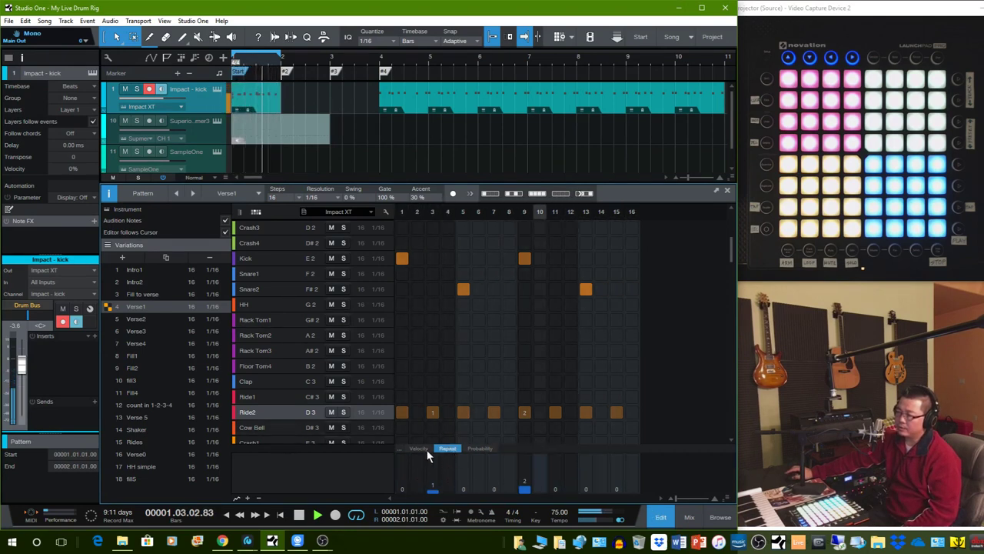
key("space")
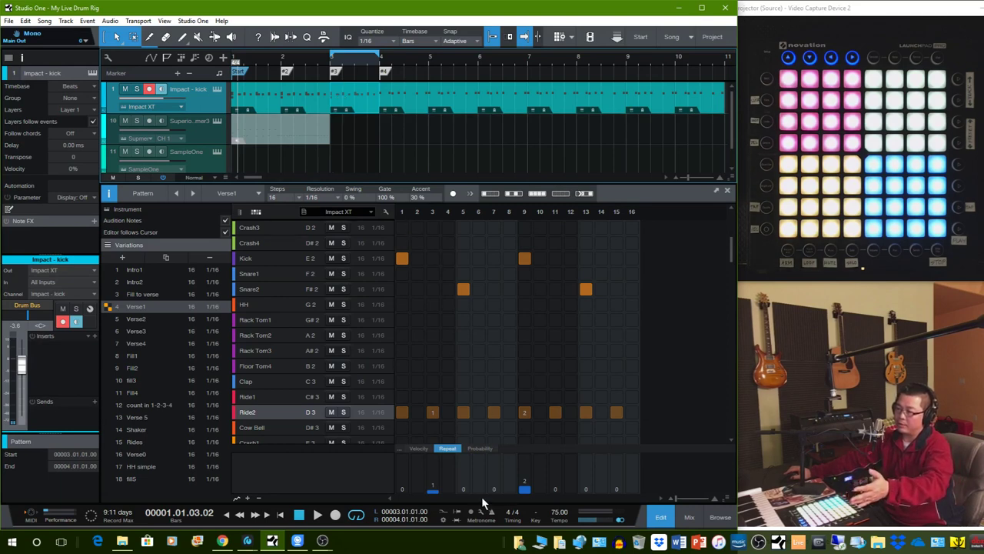
left_click(480, 448)
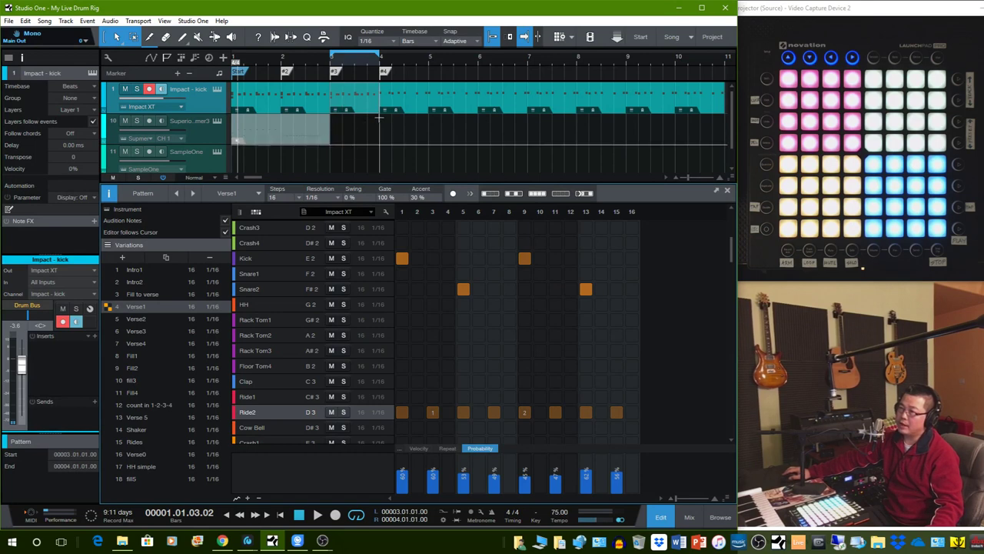
Step: Bounce all the Impact kick patterns from bar 1 through bar 10 to an audio track and close the editor
left_click_drag(452, 103, 221, 87)
right_click(323, 100)
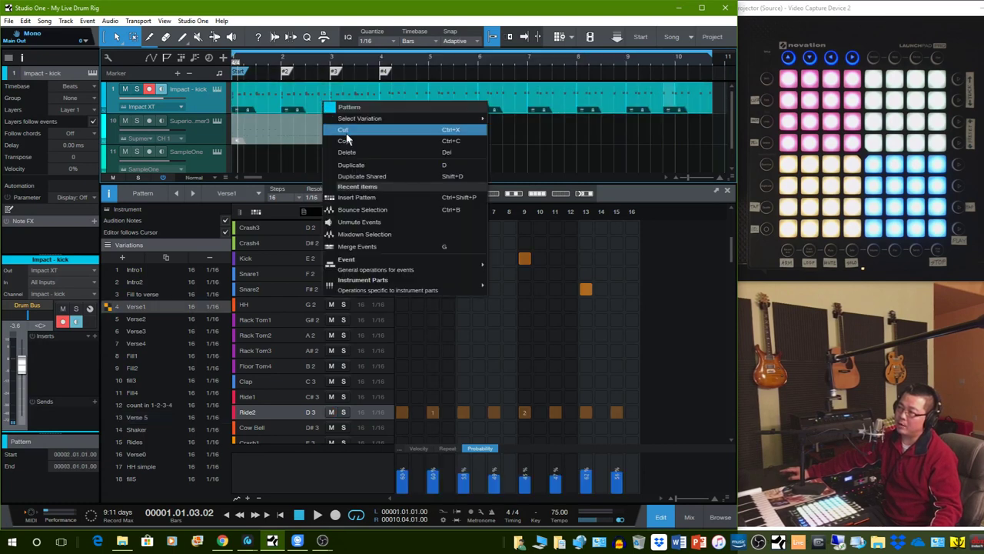
left_click(372, 209)
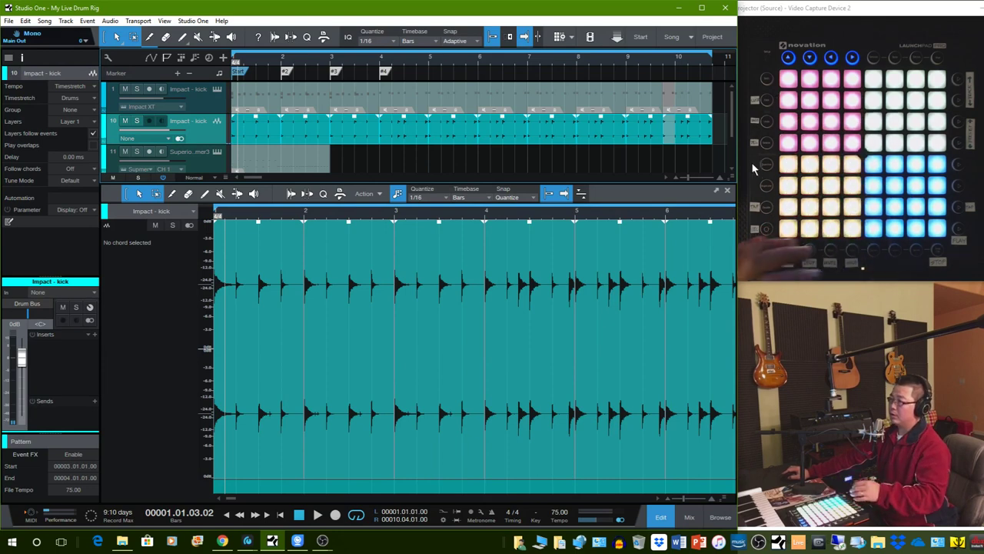
left_click(727, 190)
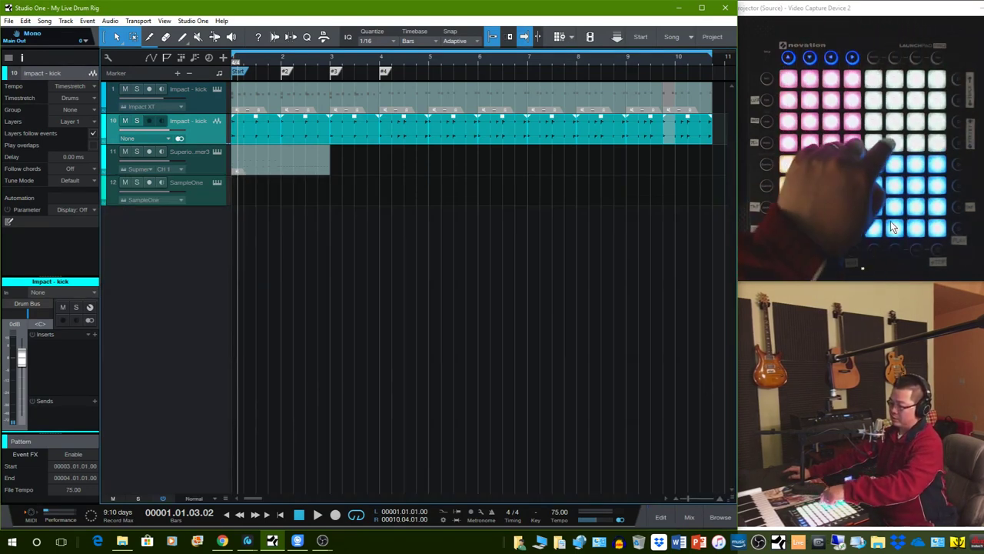
left_click(208, 103)
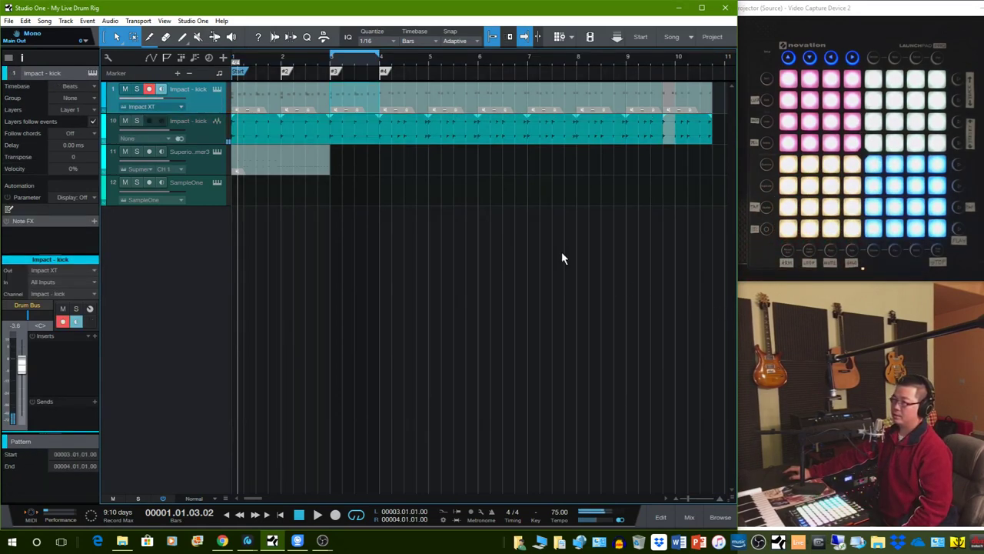
right_click(220, 136)
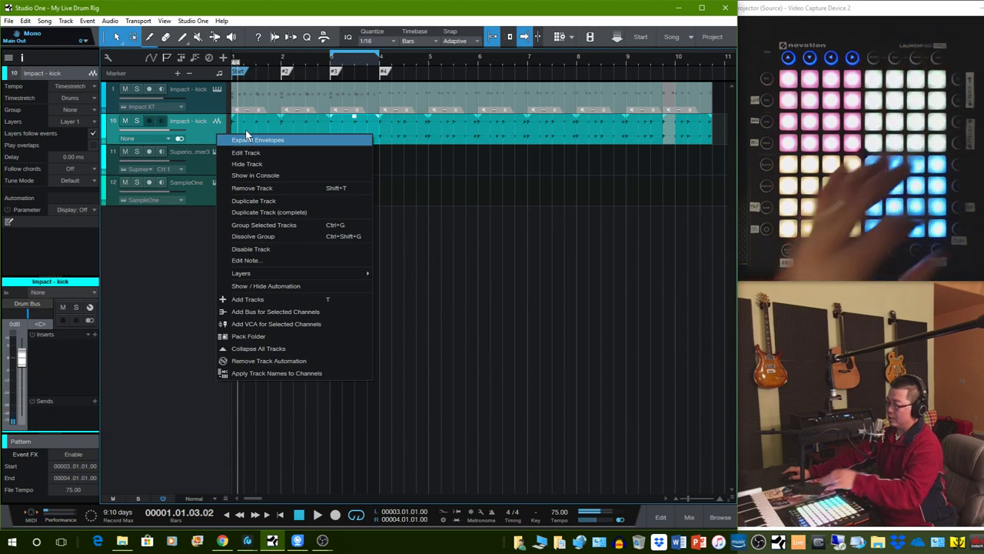
left_click(203, 103)
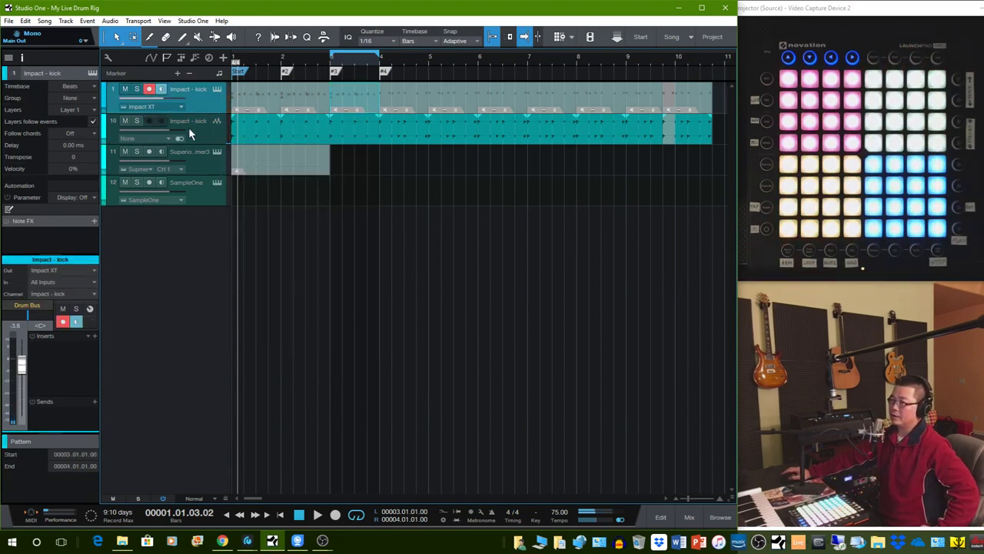
right_click(215, 137)
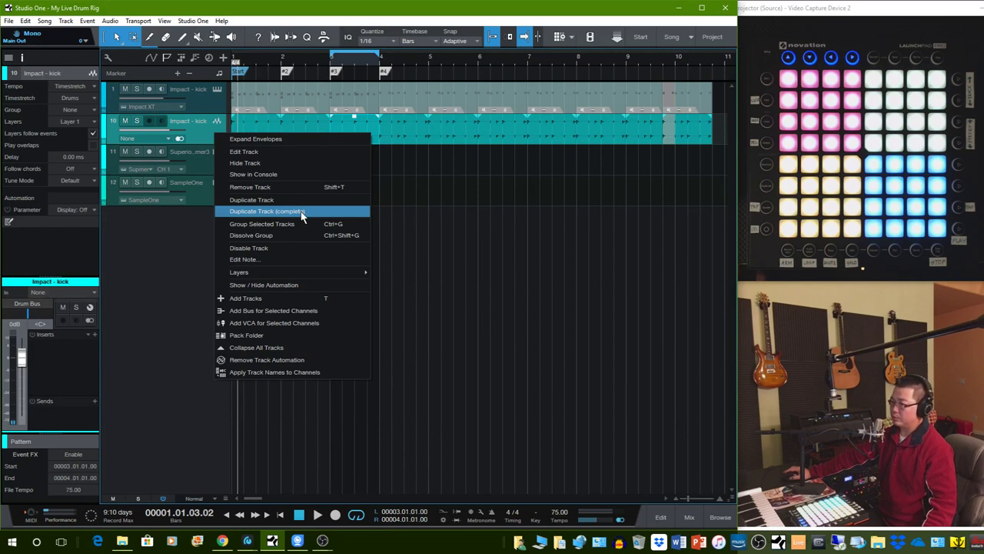
left_click(523, 8)
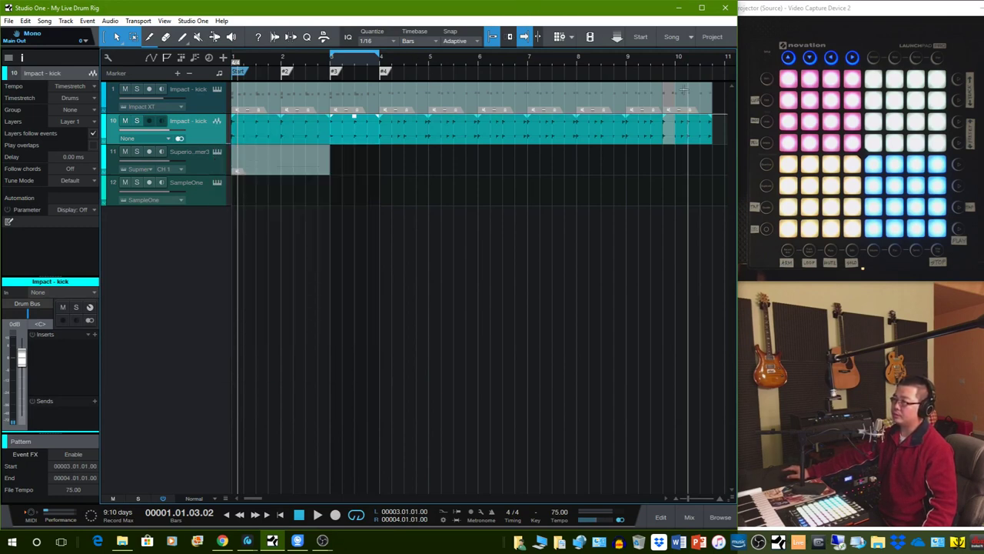